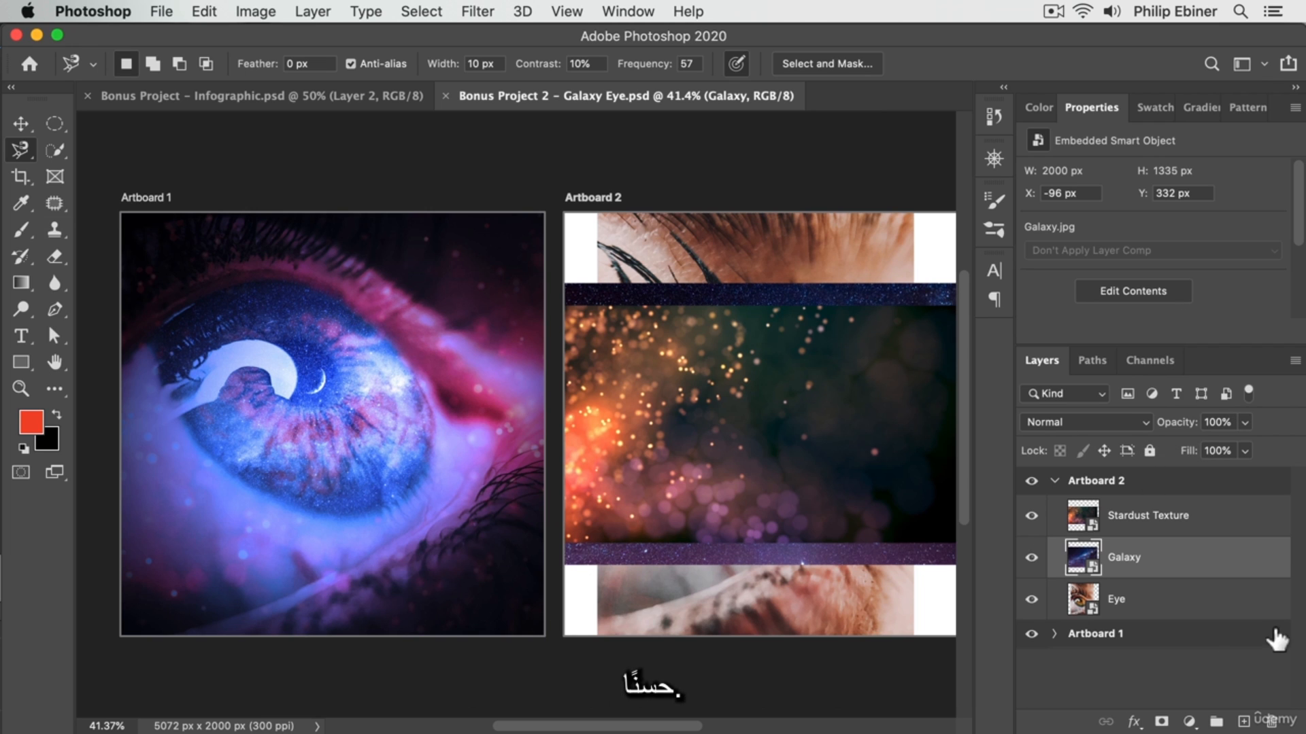
# Switch to Finder, view the PSD Files folder of Project C, and return to Photoshop.
pyautogui.hscroll(5, 700, 373)
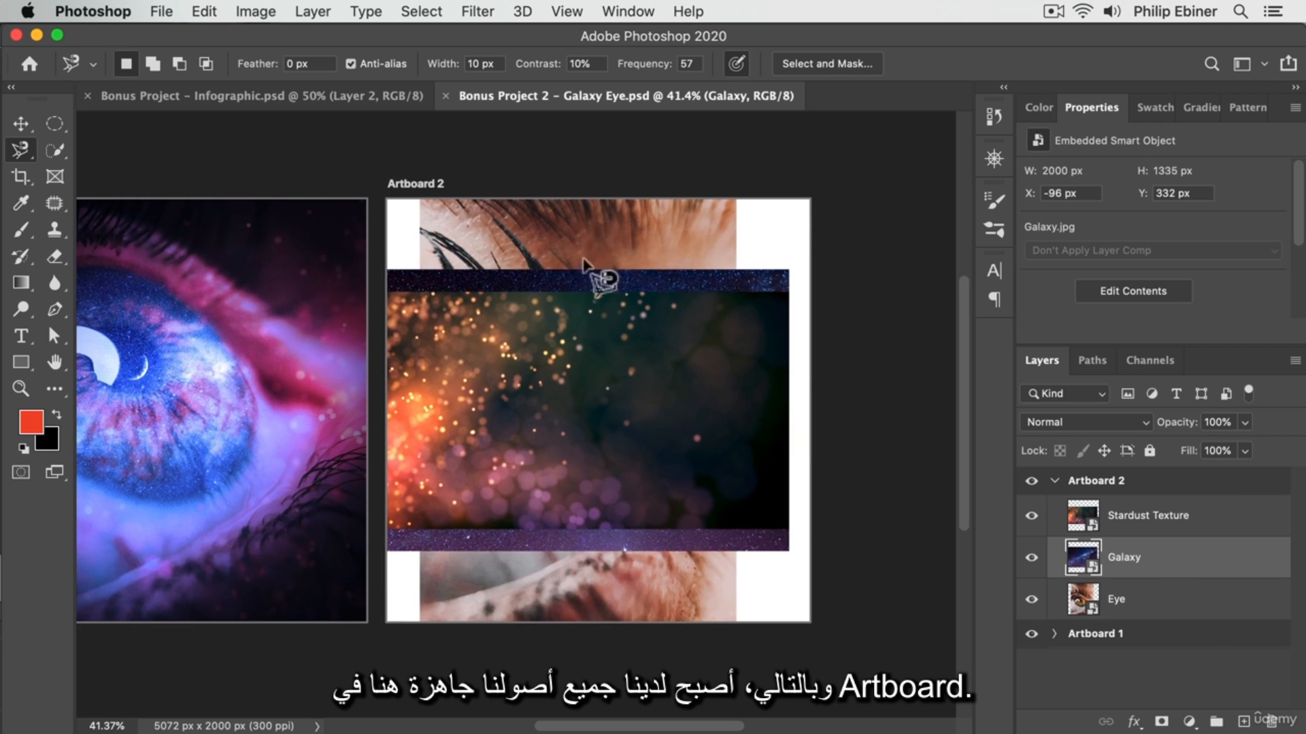
pyautogui.press('super+Tab')
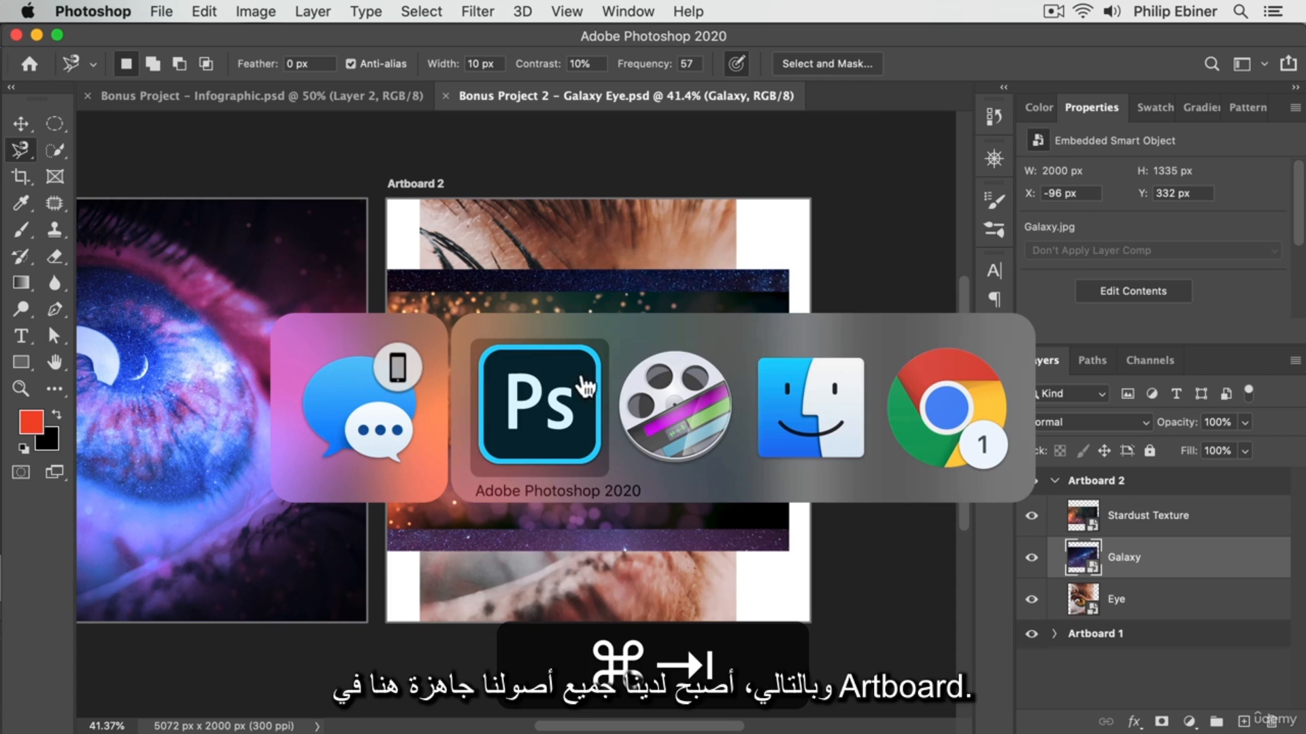
pyautogui.click(835, 407)
pyautogui.click(697, 106)
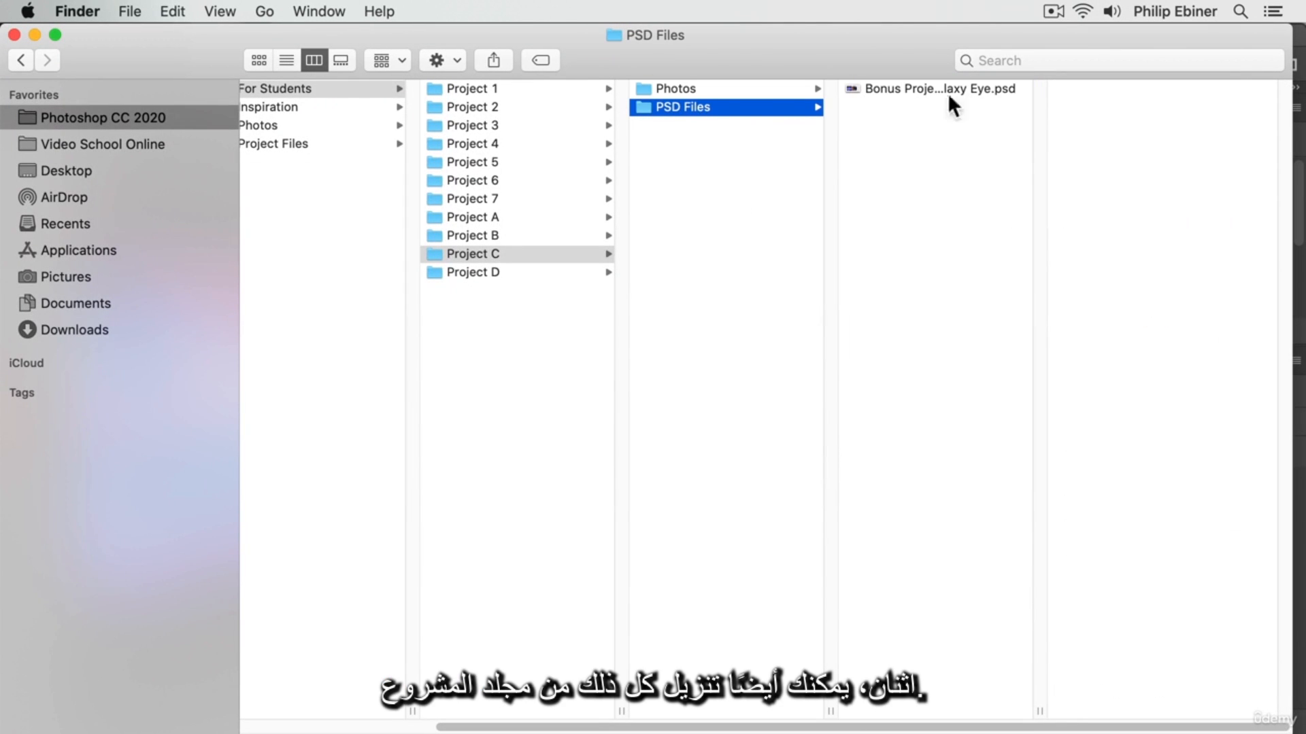
pyautogui.press('super+Tab')
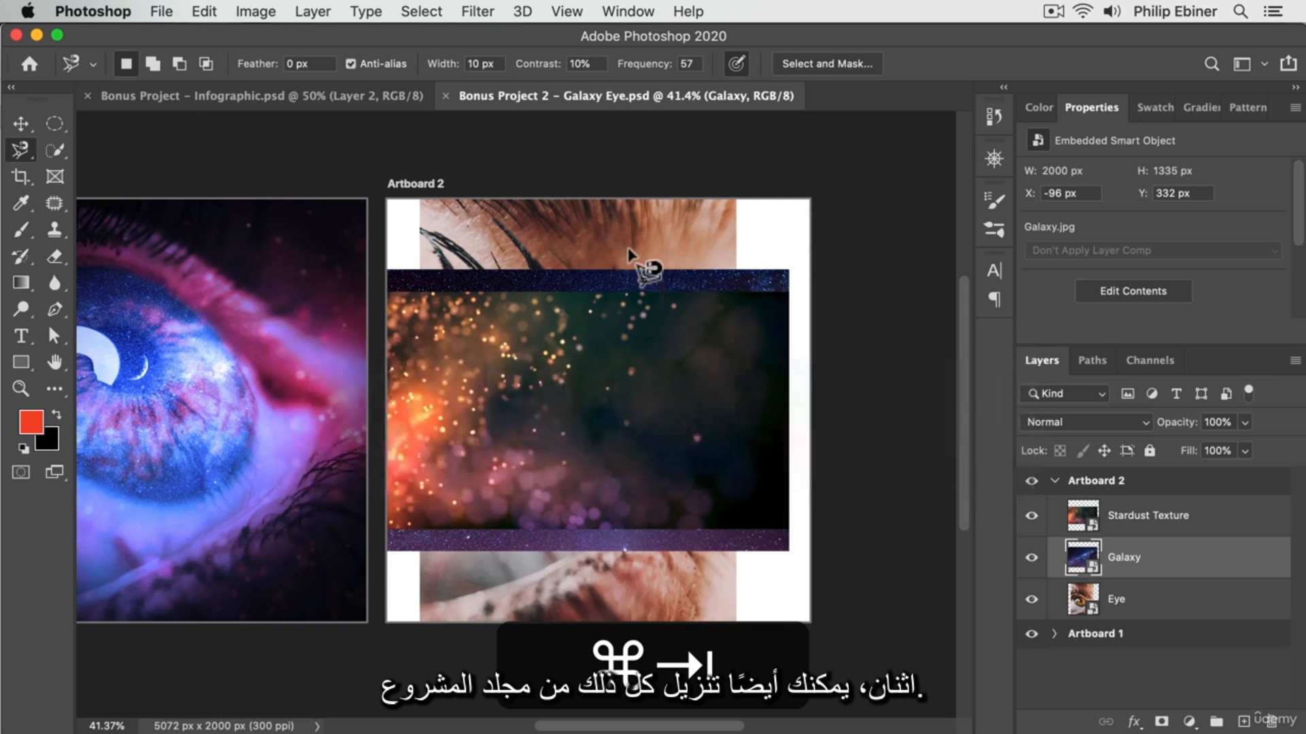
# Hide the Stardust Texture and Galaxy layers and enlarge the Eye photo to about 18.92% so it fills Artboard 2.
pyautogui.click(1032, 516)
pyautogui.click(1031, 557)
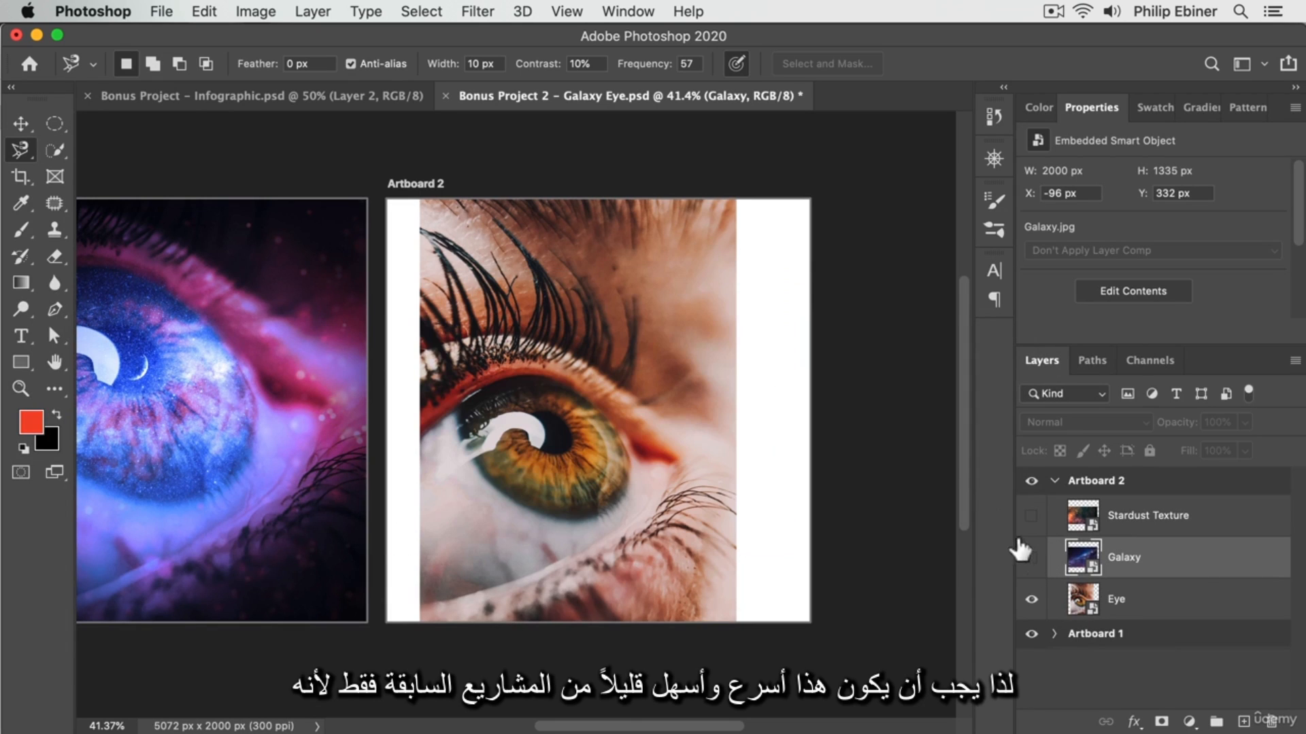
pyautogui.press('v')
pyautogui.click(636, 334)
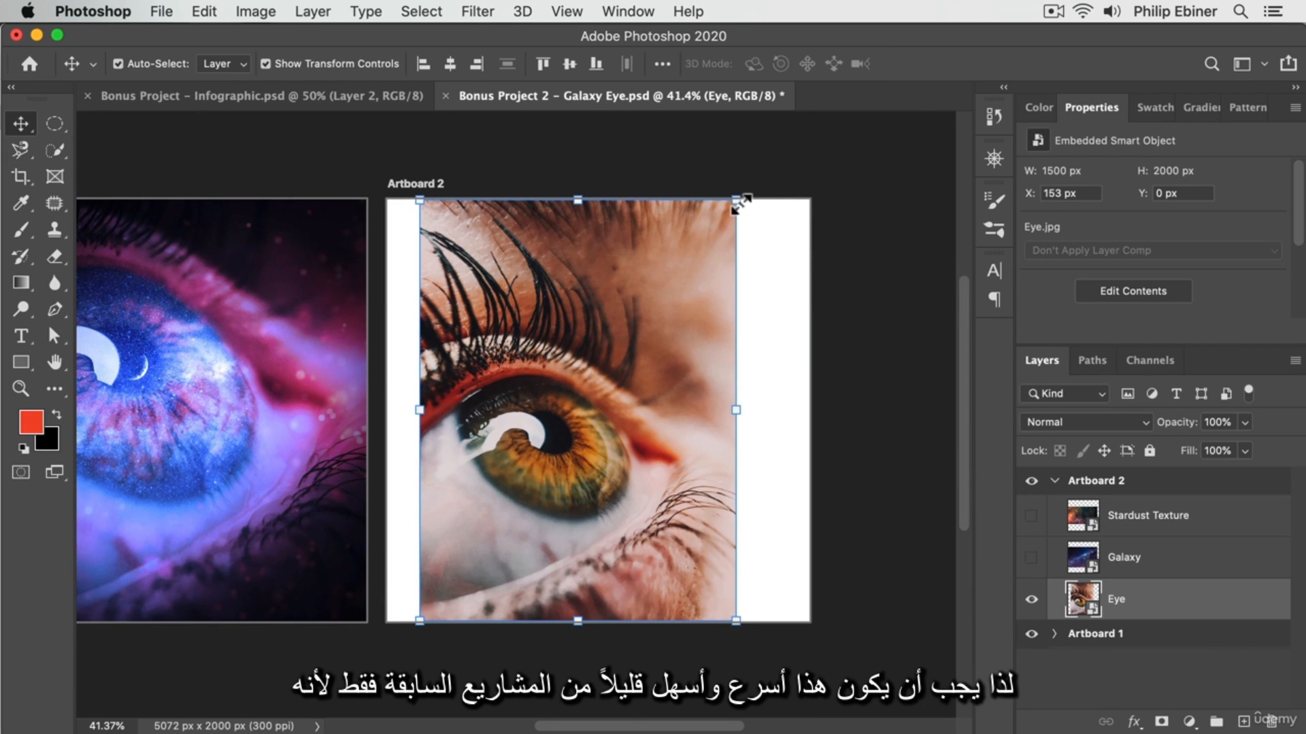
pyautogui.moveTo(741, 203); pyautogui.dragTo(810, 109)
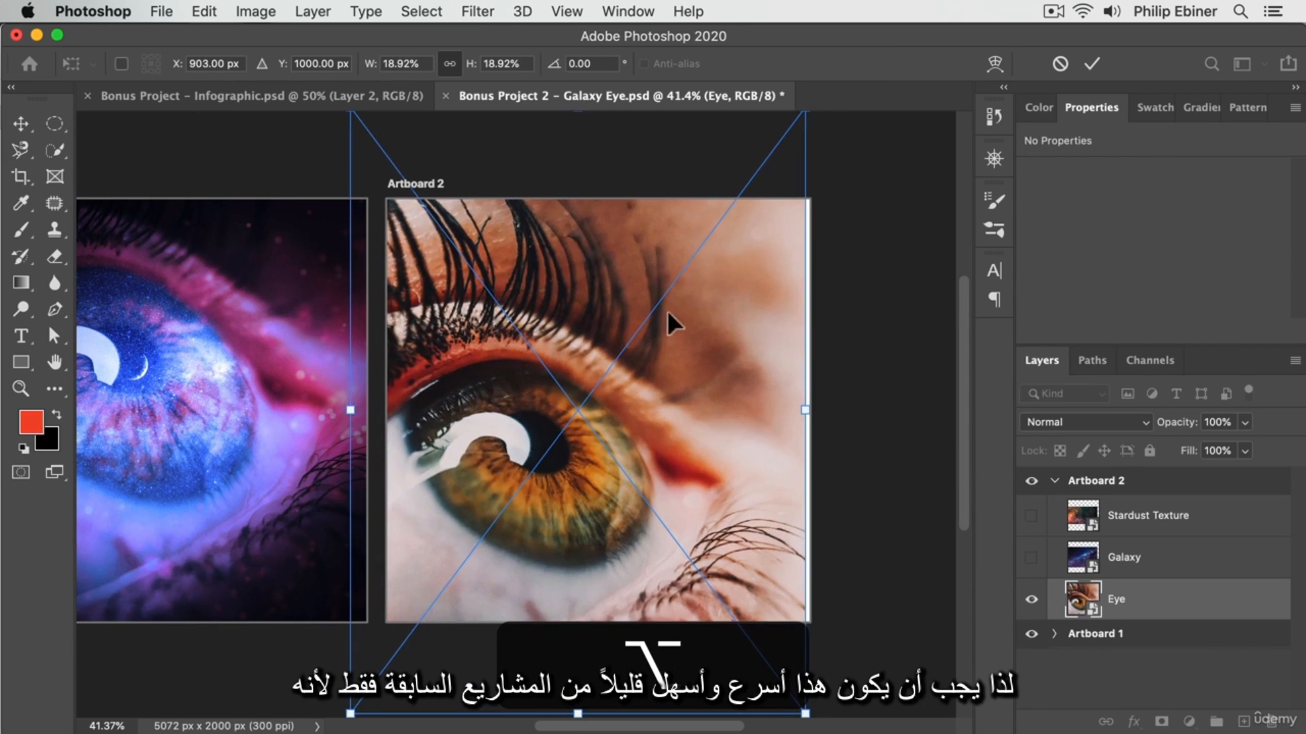
pyautogui.moveTo(668, 312); pyautogui.dragTo(703, 287)
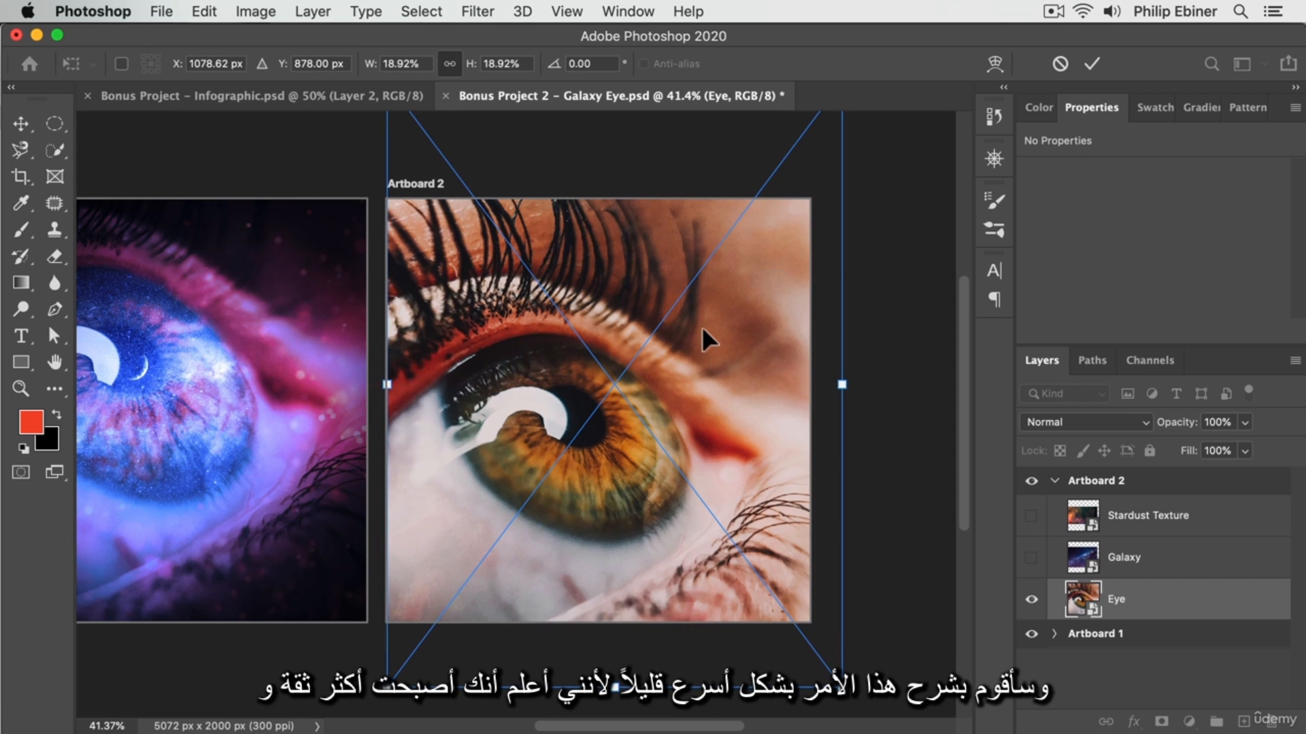
pyautogui.press('Left')
pyautogui.press('Left')
pyautogui.press('Left')
pyautogui.press('Left')
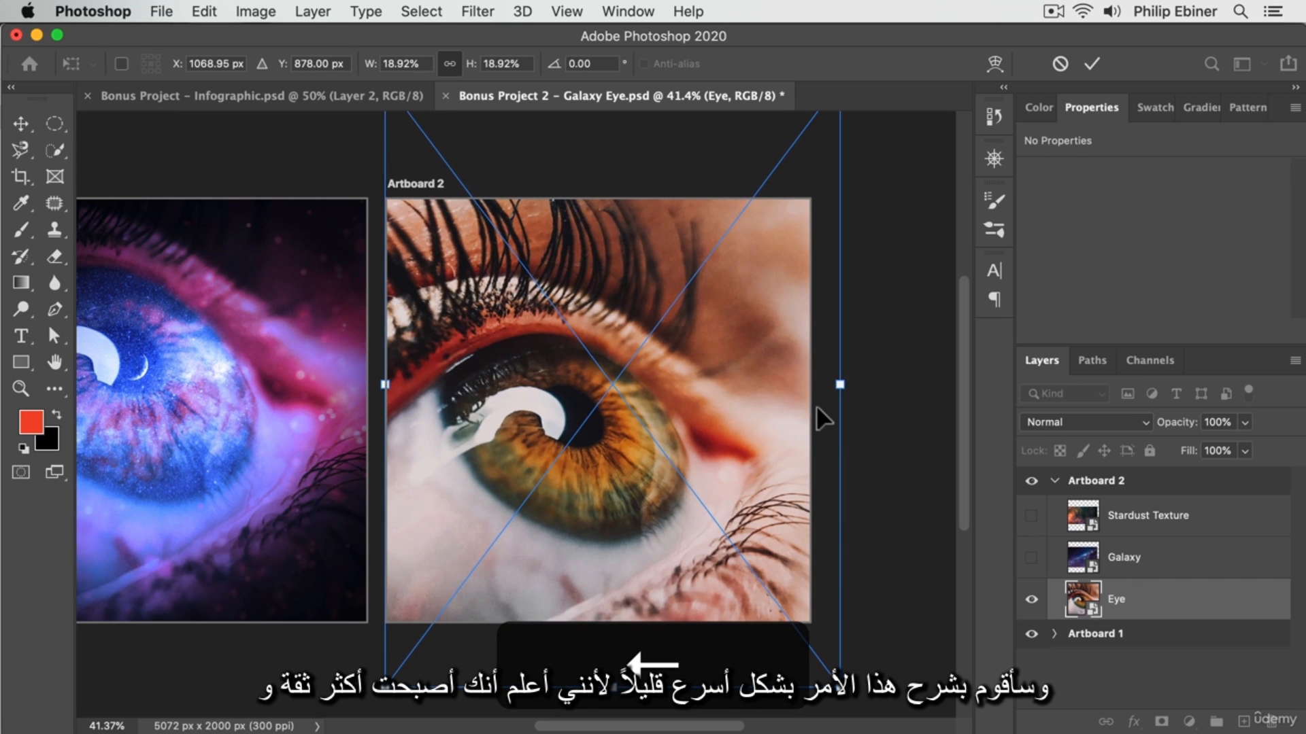
pyautogui.press('Return')
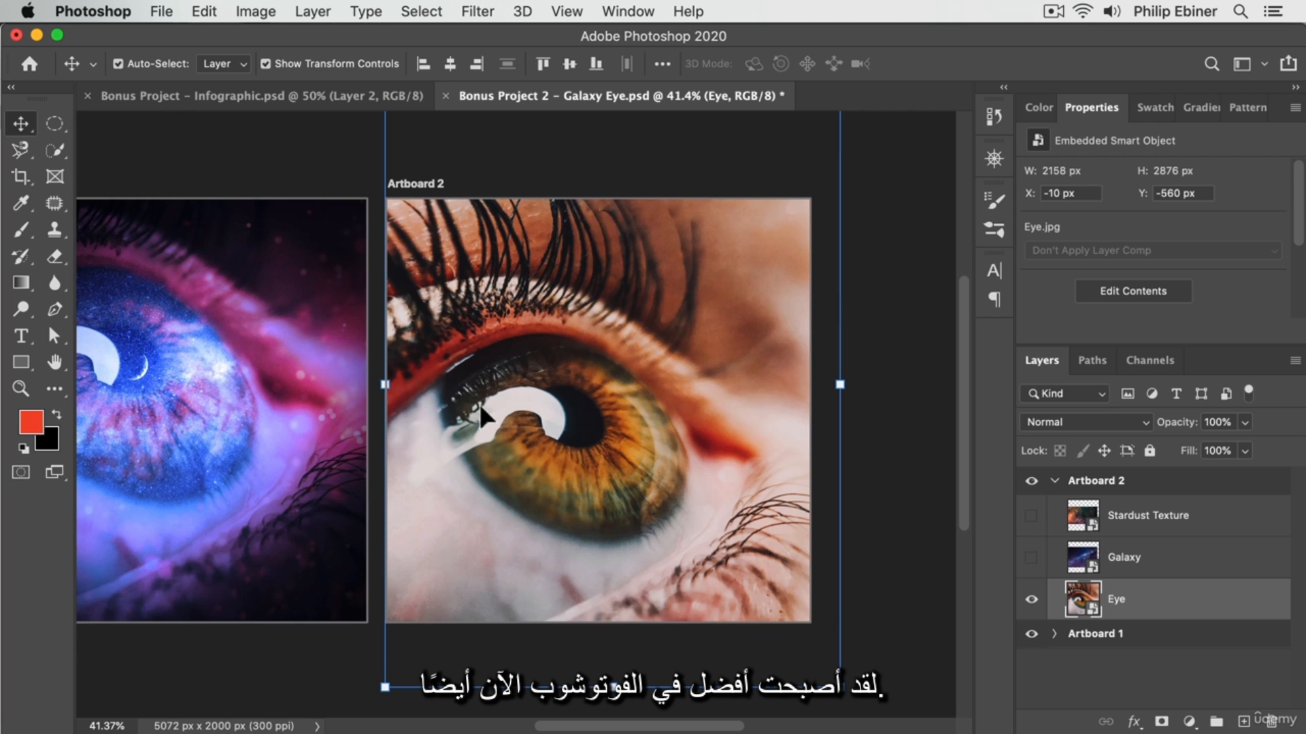
# Move the Eye photo up on Artboard 2 and scale it to about 19.84%, keeping the iris near the centre.
pyautogui.moveTo(507, 412); pyautogui.dragTo(510, 379)
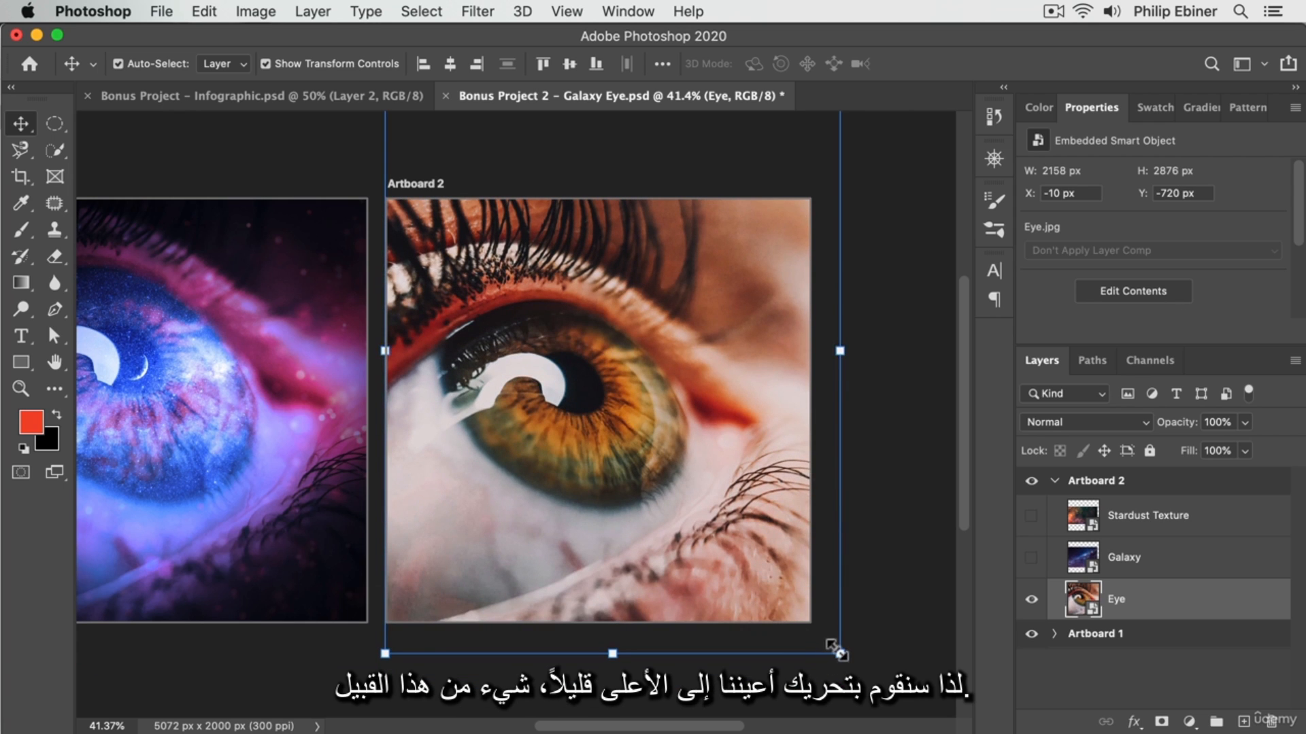
pyautogui.moveTo(838, 652); pyautogui.dragTo(849, 667)
pyautogui.moveTo(716, 517); pyautogui.dragTo(708, 510)
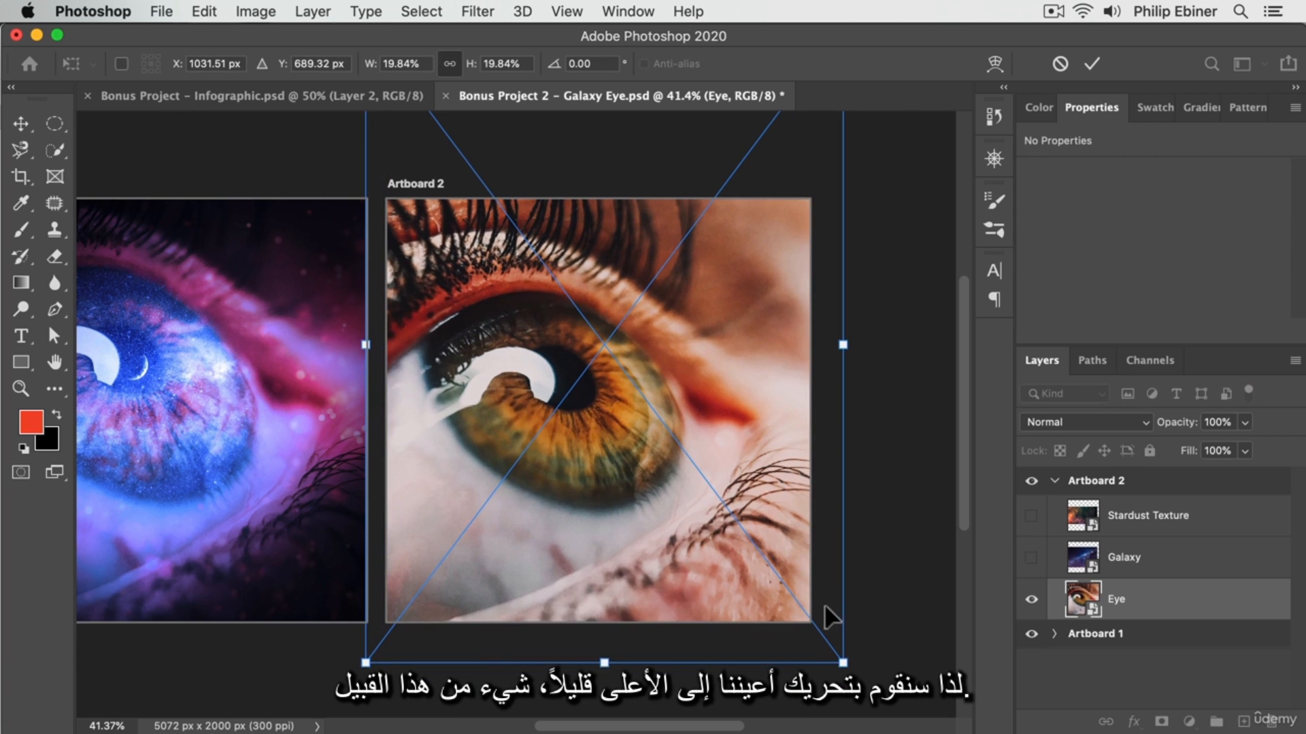
pyautogui.press('Return')
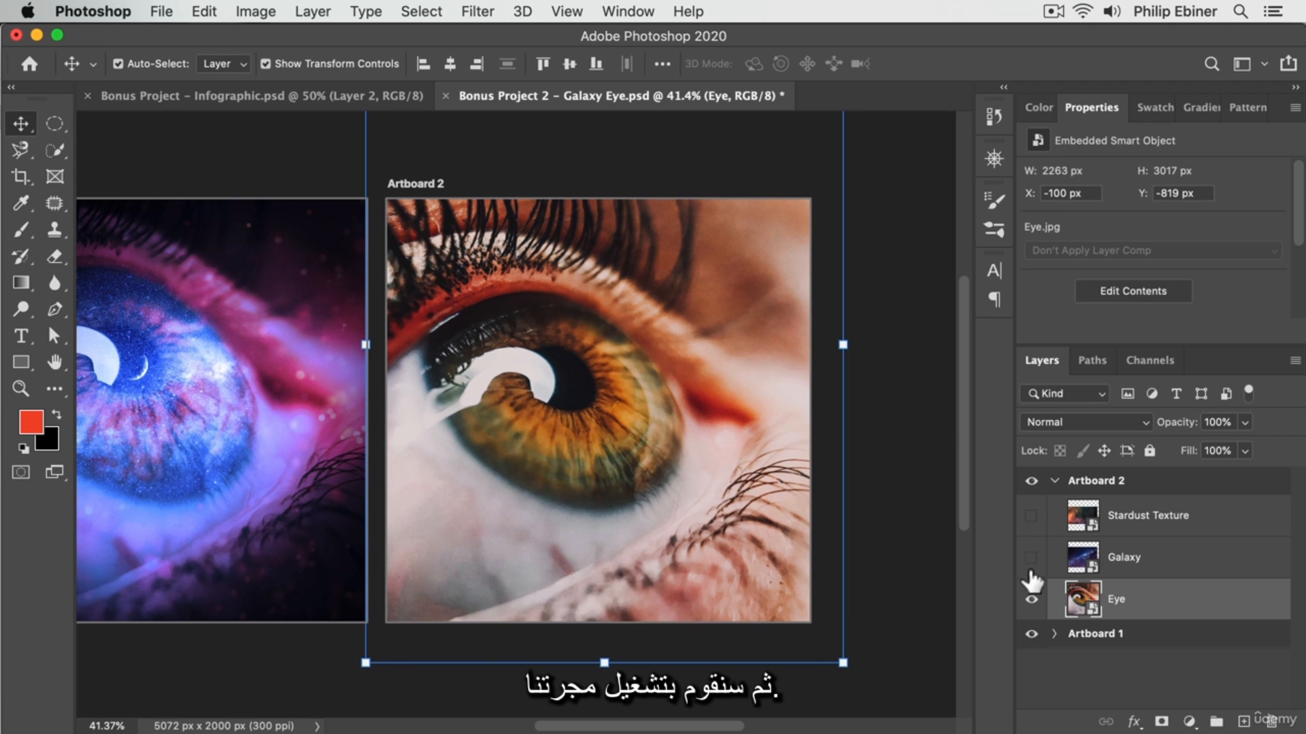
# Show the Galaxy layer, scale it to about 9.67%, rotate it about -2.33° and place it over the eye.
pyautogui.click(1031, 557)
pyautogui.click(655, 374)
pyautogui.moveTo(788, 268); pyautogui.dragTo(884, 220)
pyautogui.moveTo(701, 339); pyautogui.dragTo(681, 376)
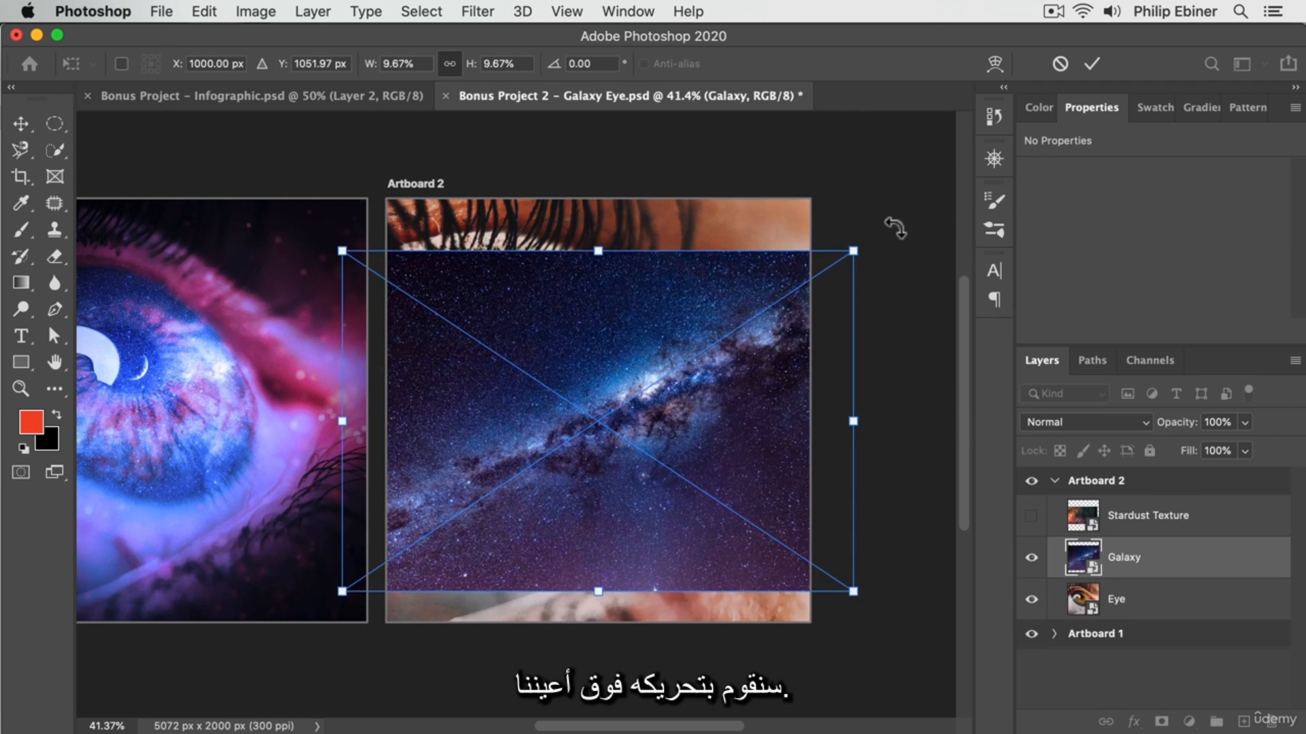
pyautogui.moveTo(894, 225); pyautogui.dragTo(894, 211)
pyautogui.moveTo(646, 401); pyautogui.dragTo(628, 378)
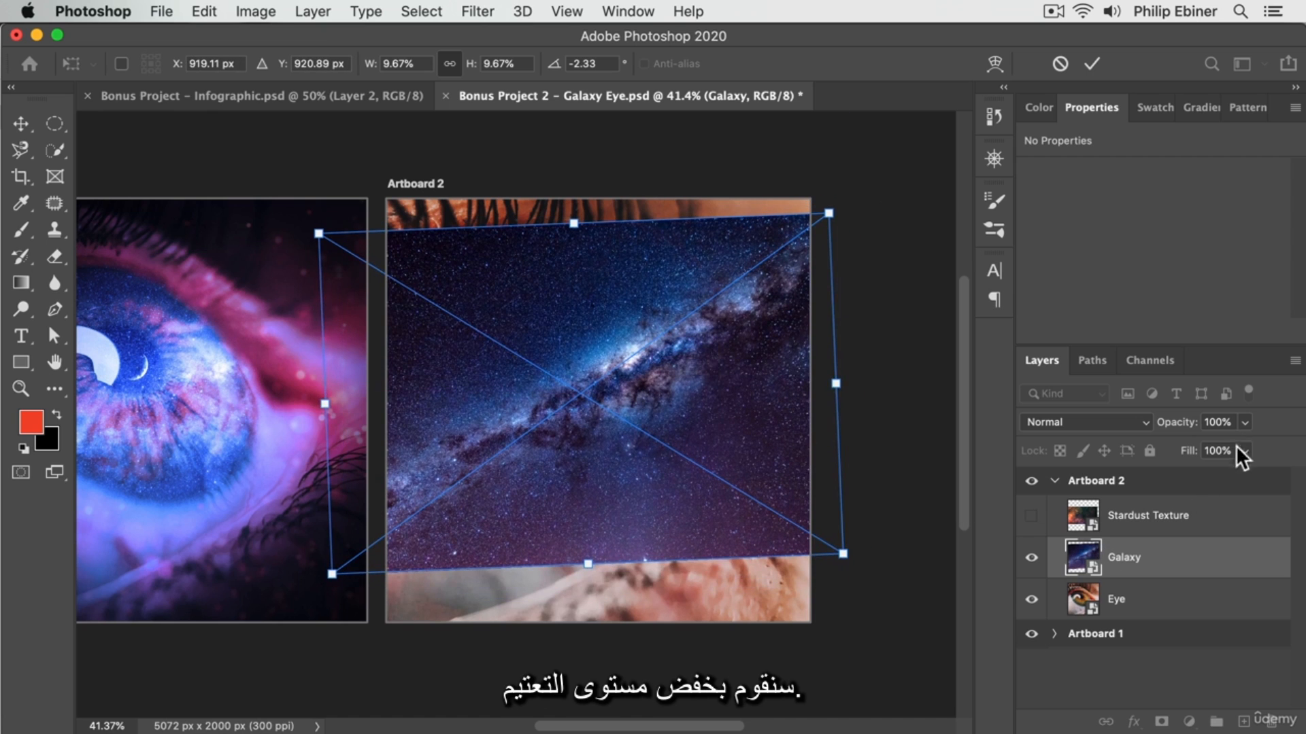
# Set the Galaxy layer's opacity to 50%.
pyautogui.write('10')
pyautogui.press('super+a')
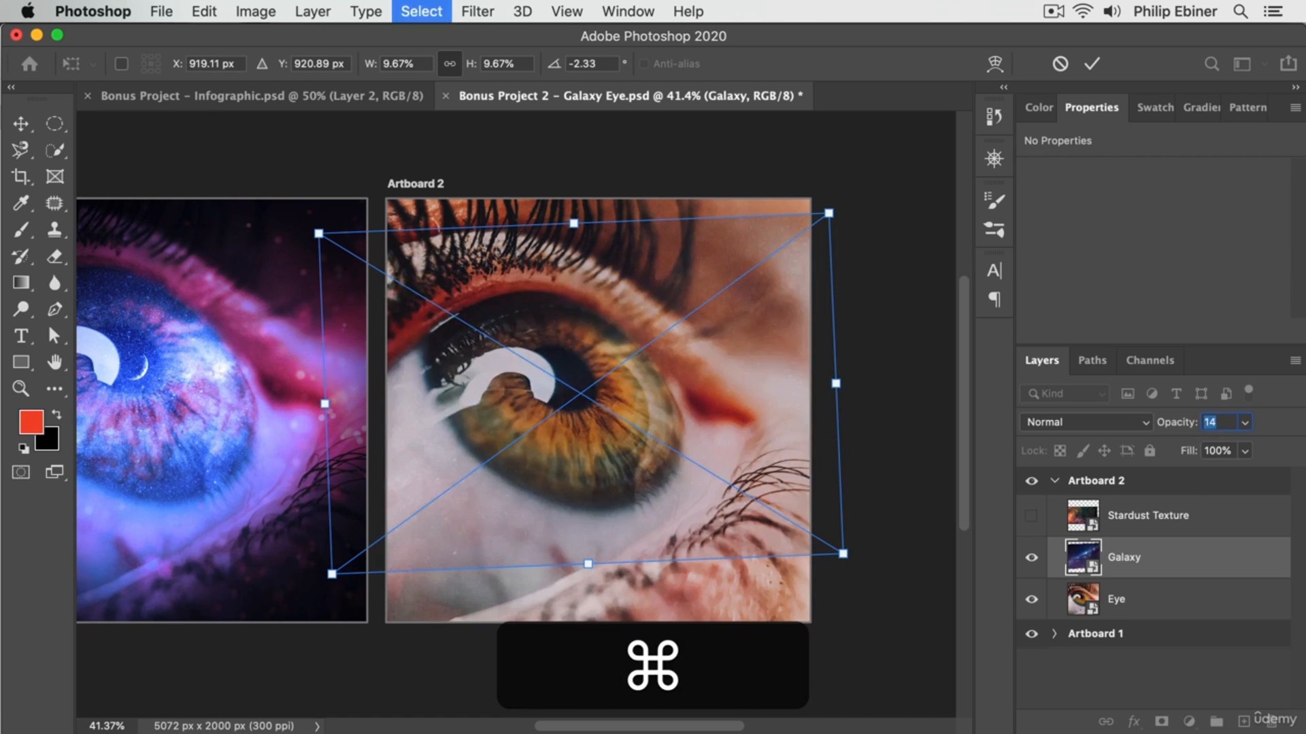
pyautogui.write('2')
pyautogui.press('super+a')
pyautogui.write('50')
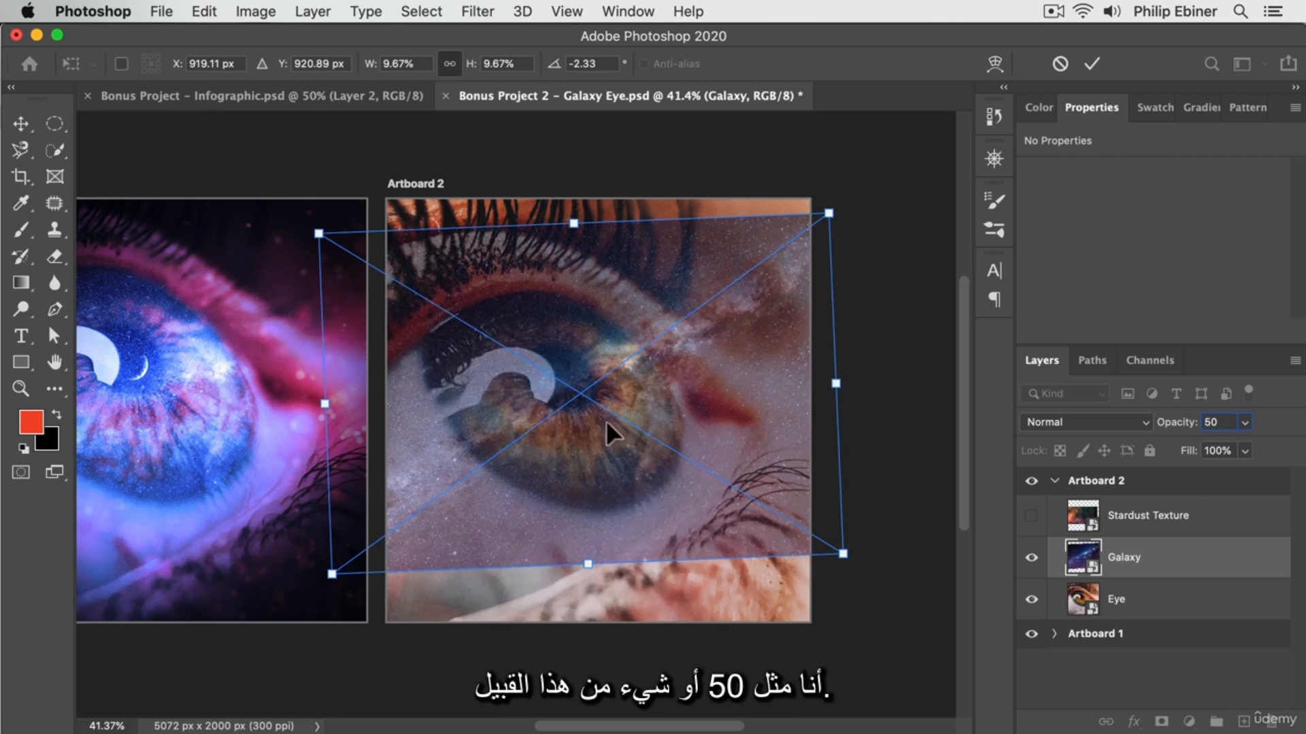
# Rotate the Galaxy image to about 4.80° and reposition it so the Milky Way band crosses the iris and pupil.
pyautogui.moveTo(606, 420); pyautogui.dragTo(540, 450)
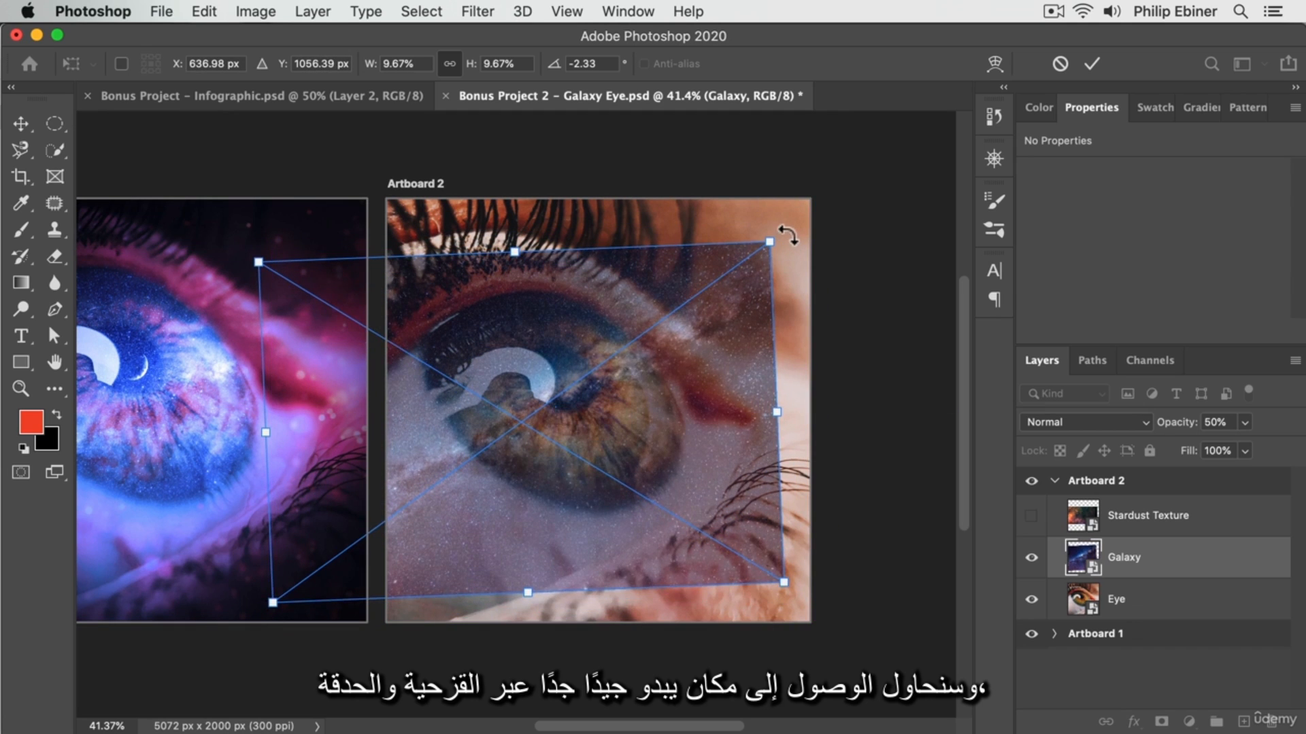
pyautogui.moveTo(787, 235); pyautogui.dragTo(806, 265)
pyautogui.moveTo(558, 417); pyautogui.dragTo(539, 397)
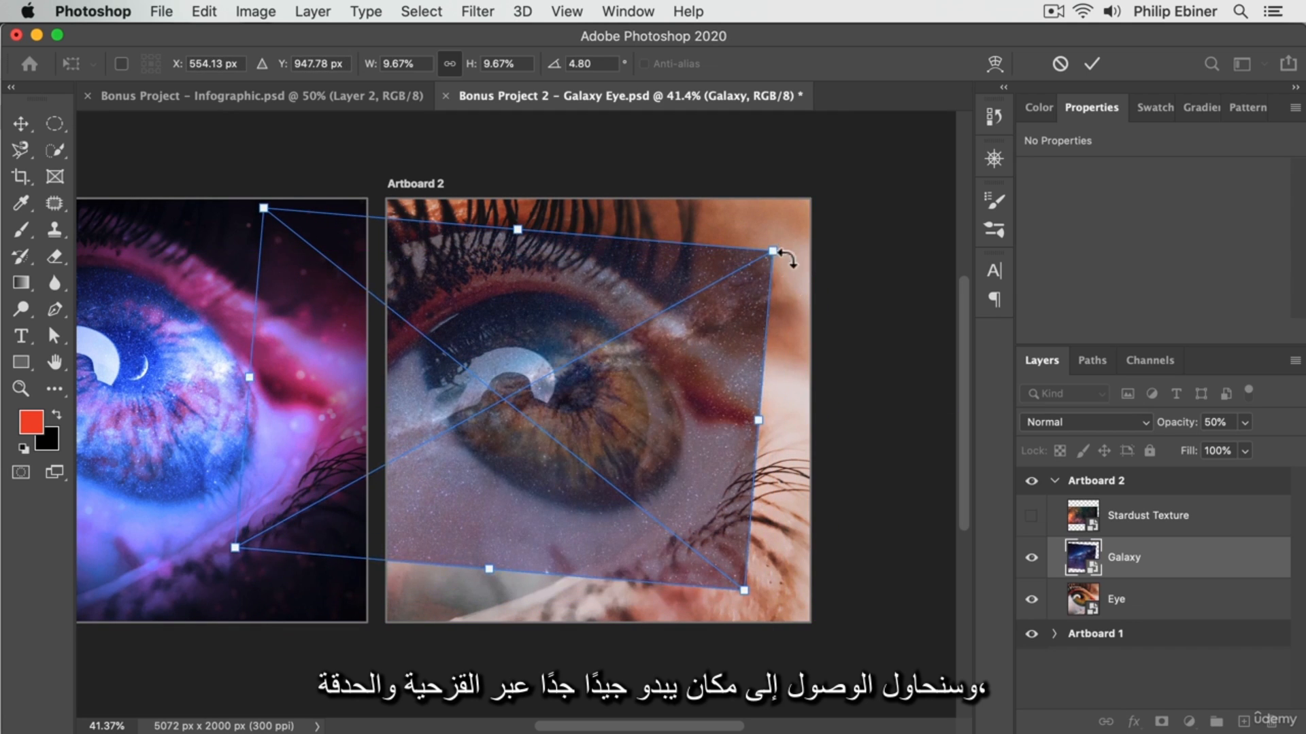
pyautogui.moveTo(670, 414); pyautogui.dragTo(682, 419)
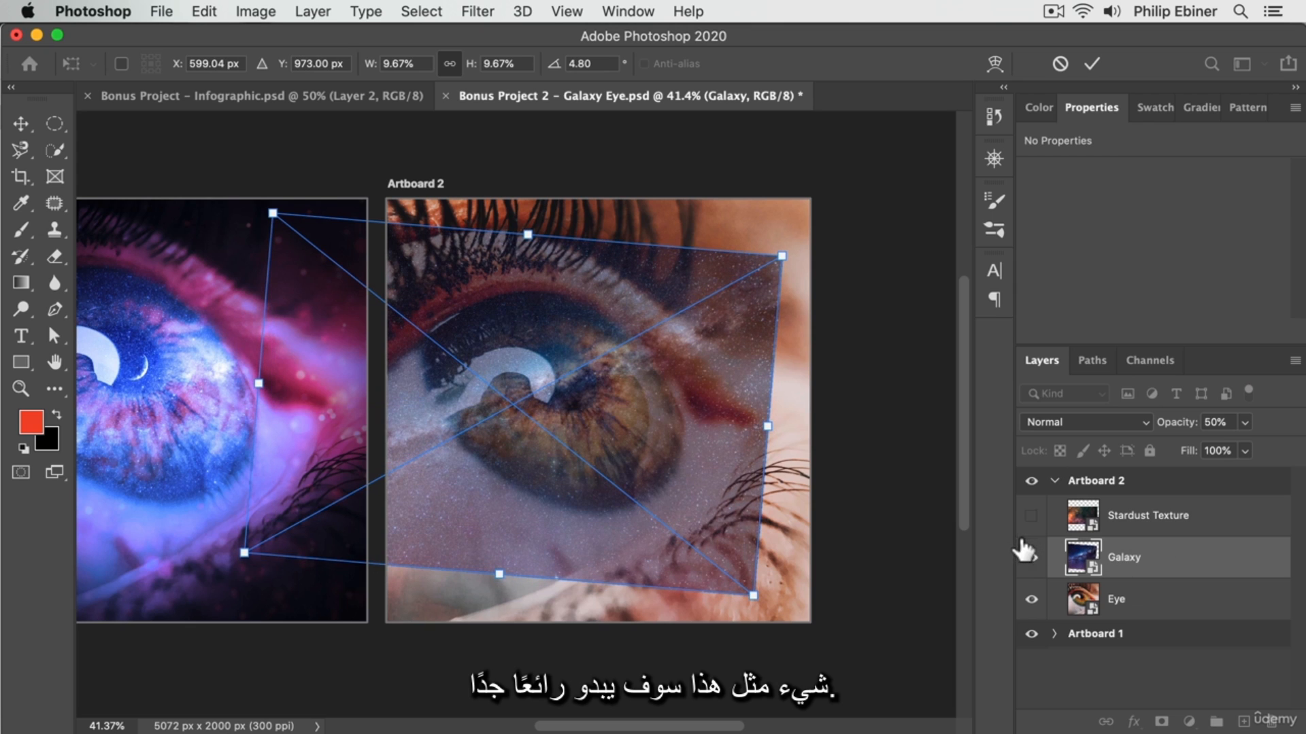
pyautogui.click(1031, 558)
pyautogui.click(1031, 558)
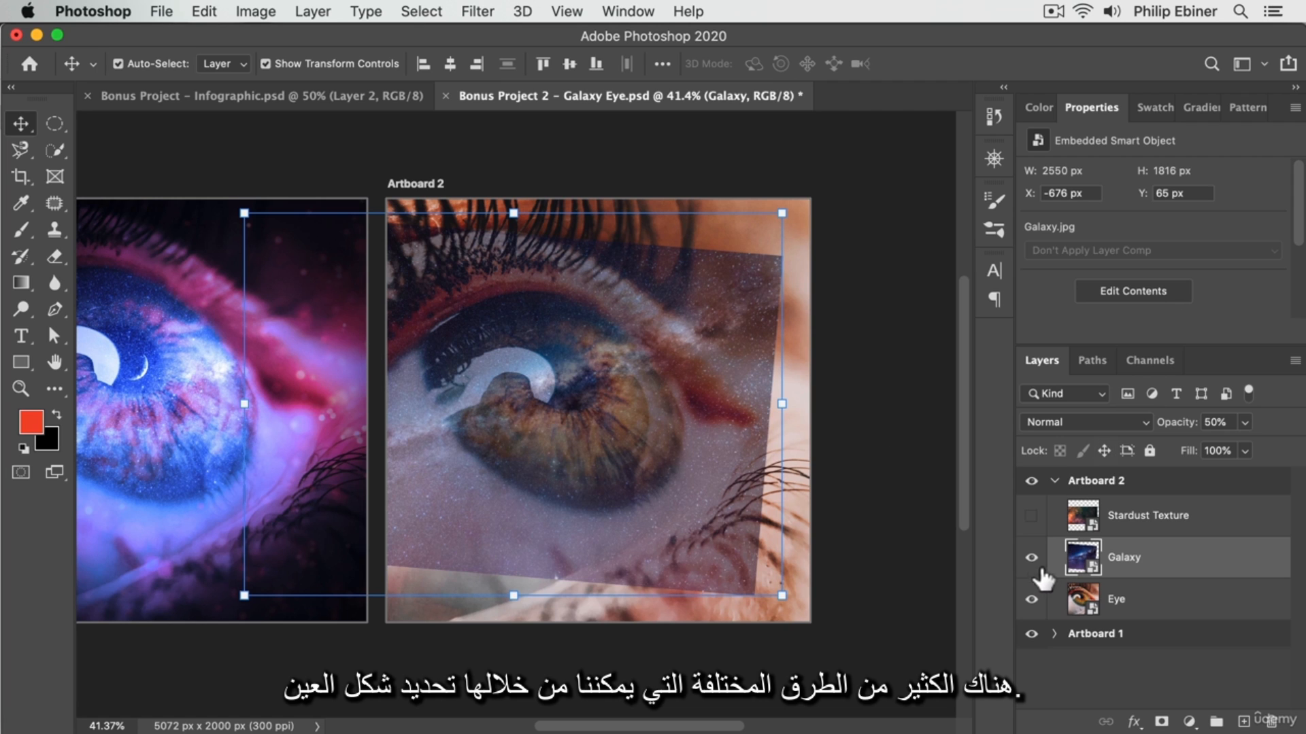
# Hide the Galaxy layer and select the iris, pupil and white reflection on the Eye layer with the Quick Selection tool.
pyautogui.click(1031, 557)
pyautogui.press('z')
pyautogui.click(524, 458)
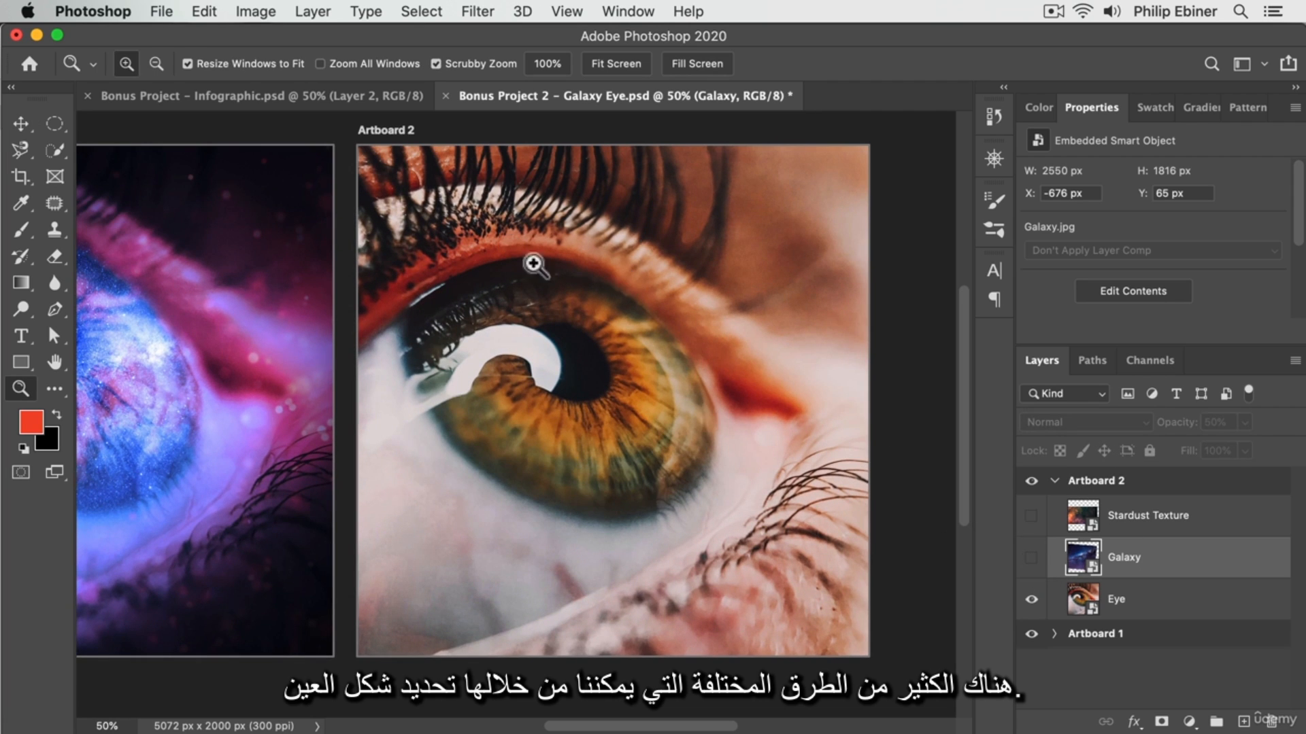
pyautogui.click(1142, 607)
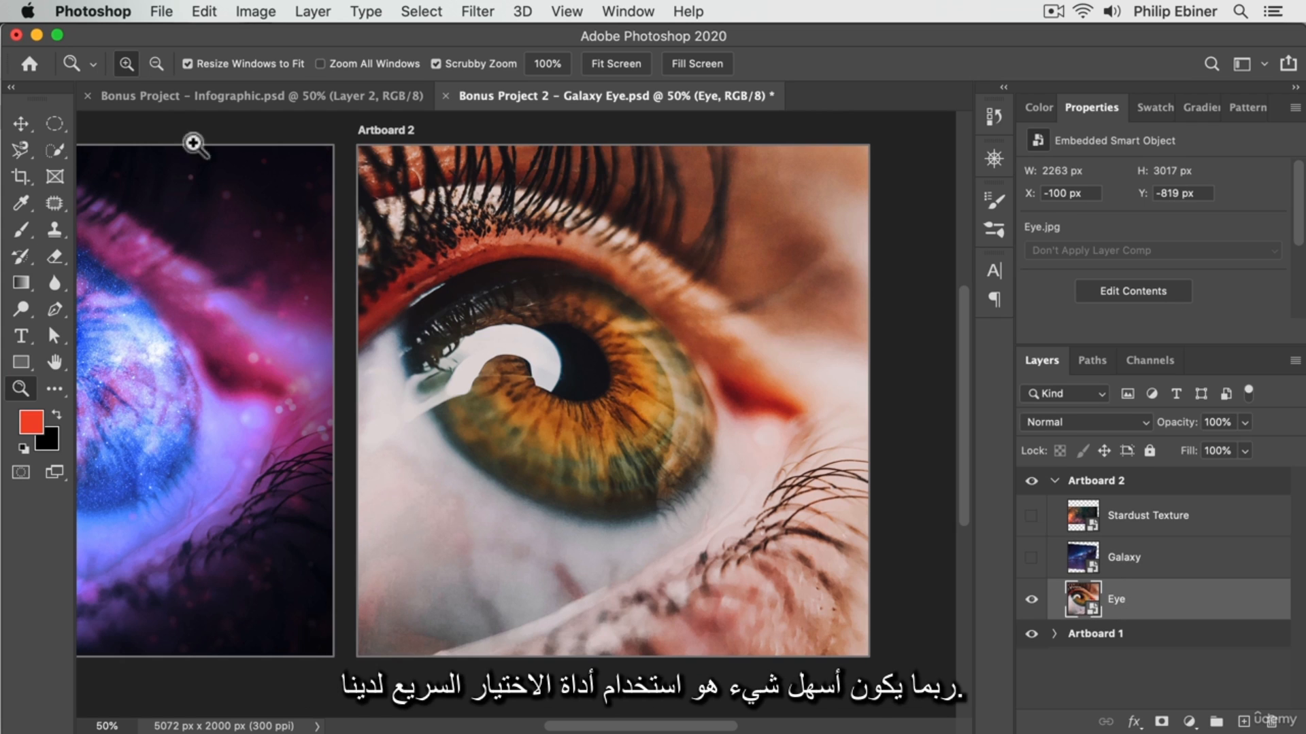
pyautogui.click(58, 151)
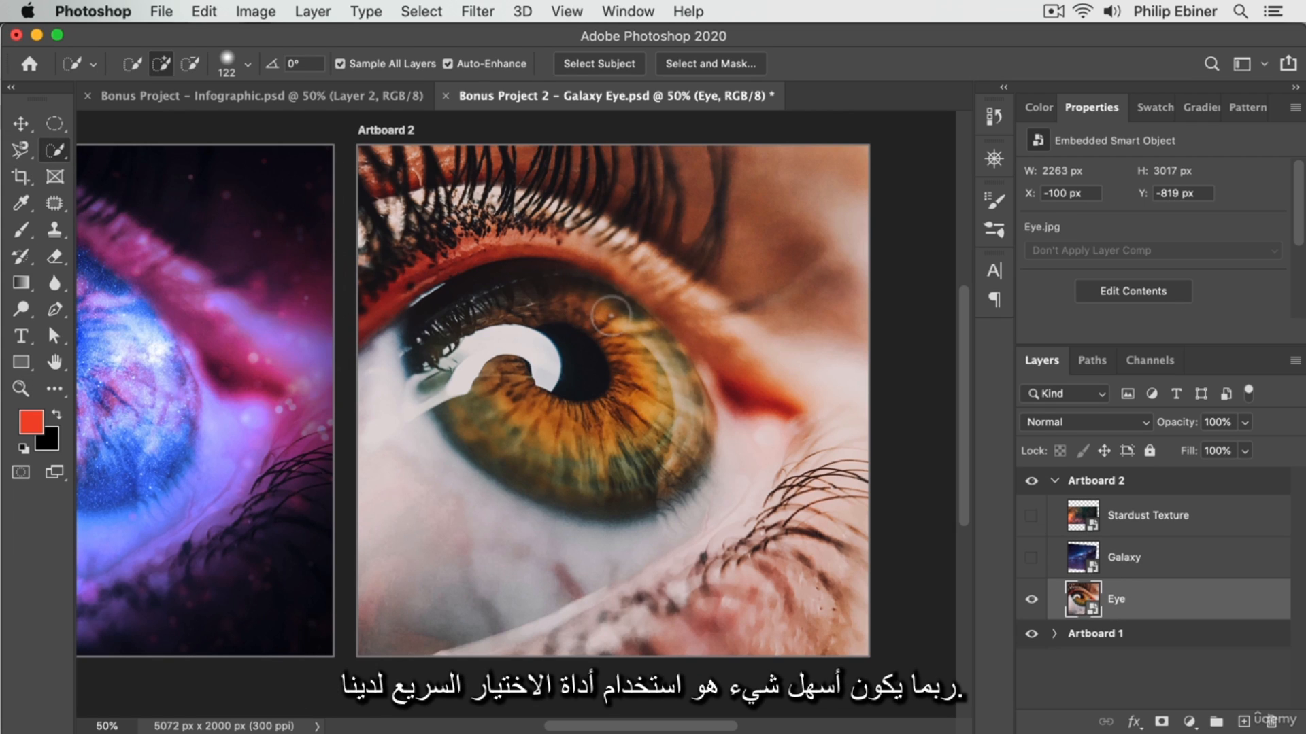
pyautogui.moveTo(469, 320)
pyautogui.mouseDown()
pyautogui.moveTo(645, 342)
pyautogui.moveTo(694, 381)
pyautogui.moveTo(707, 436)
pyautogui.moveTo(646, 510)
pyautogui.moveTo(469, 412)
pyautogui.mouseUp()
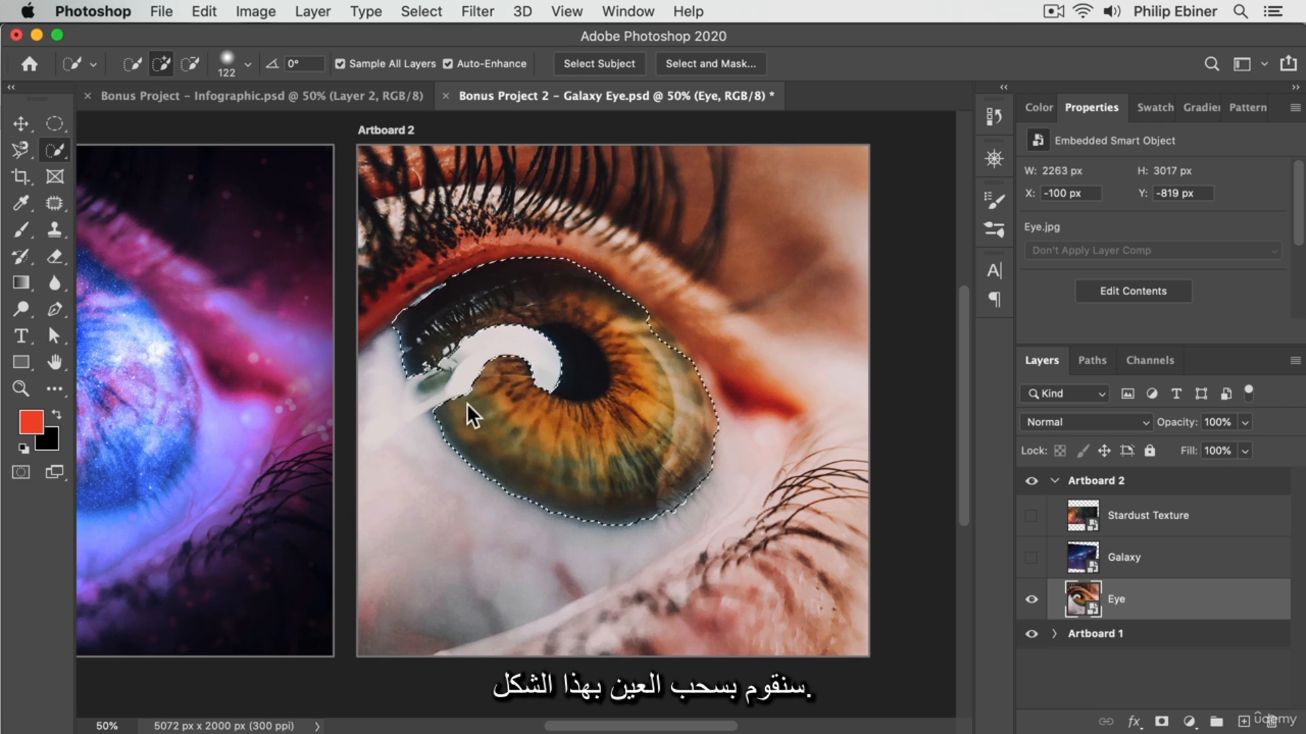
pyautogui.moveTo(500, 350); pyautogui.dragTo(452, 361)
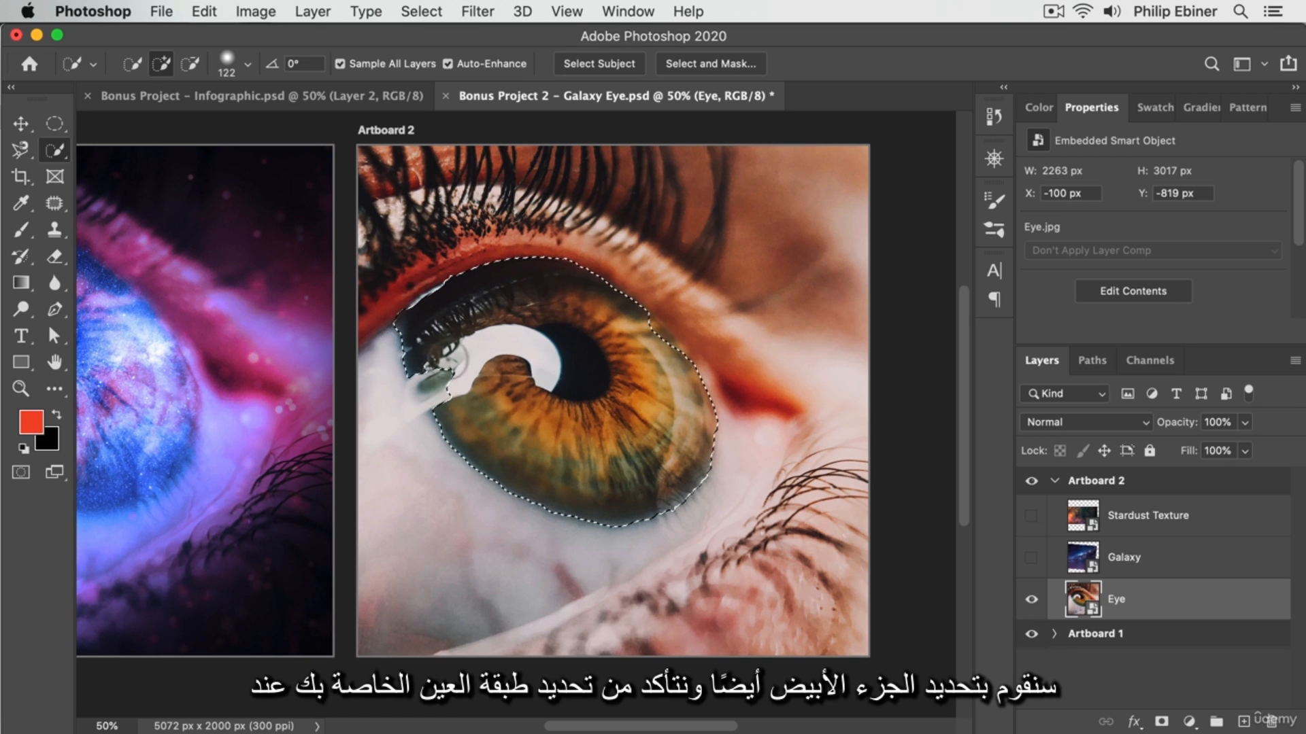
pyautogui.click(445, 380)
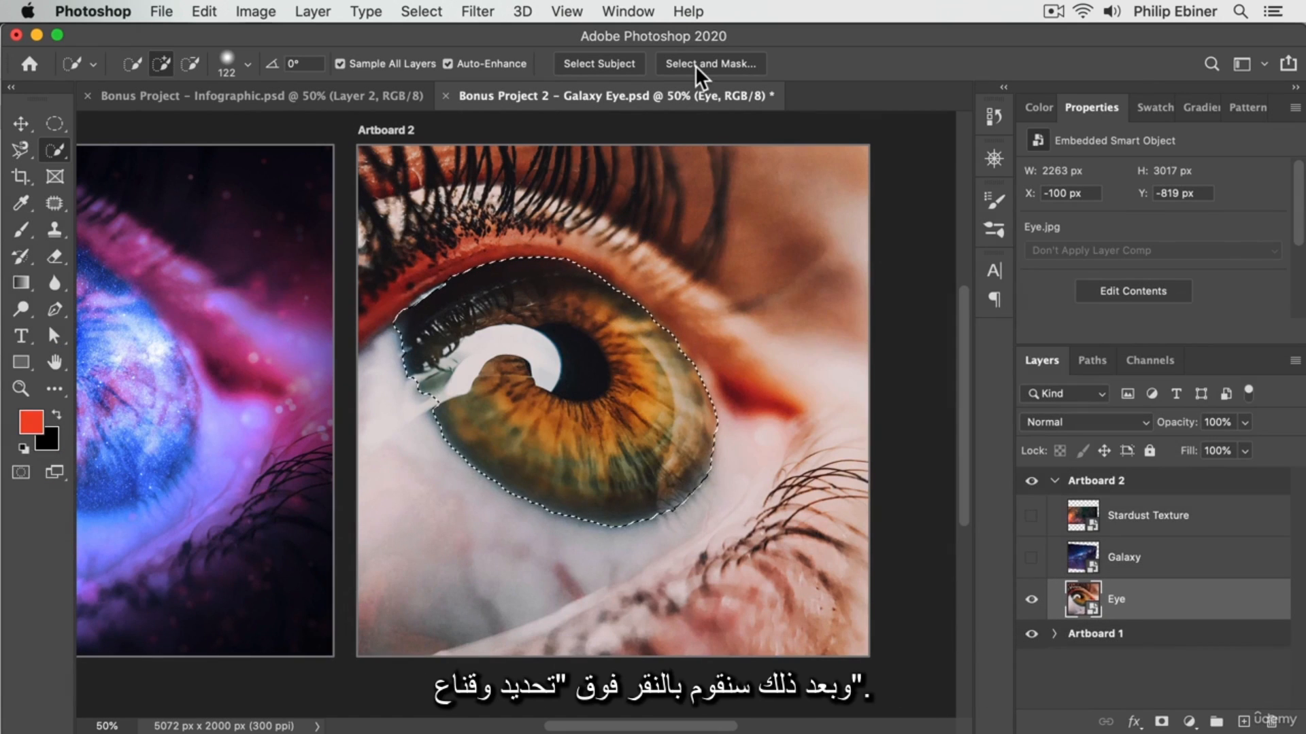
# Refine the iris selection in Select and Mask with Smooth 40 and Feather about 44.2 px.
pyautogui.click(695, 65)
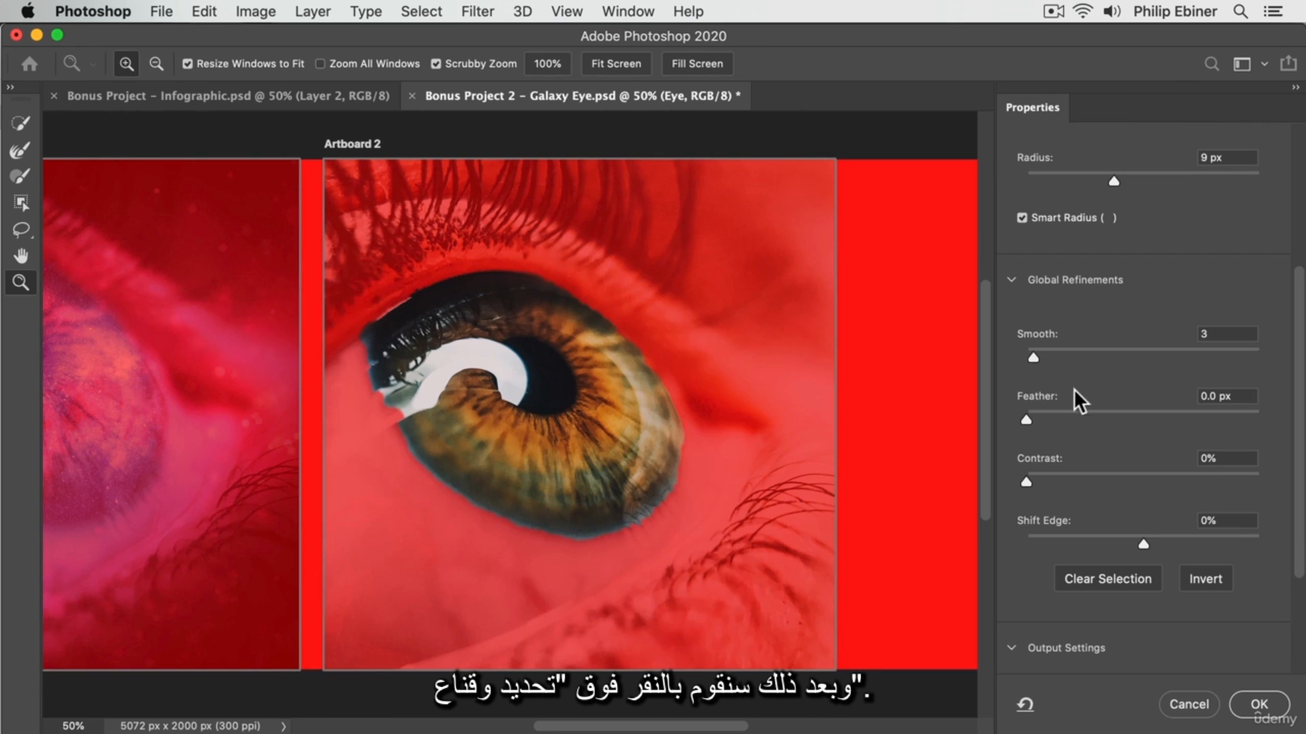
pyautogui.click(1054, 408)
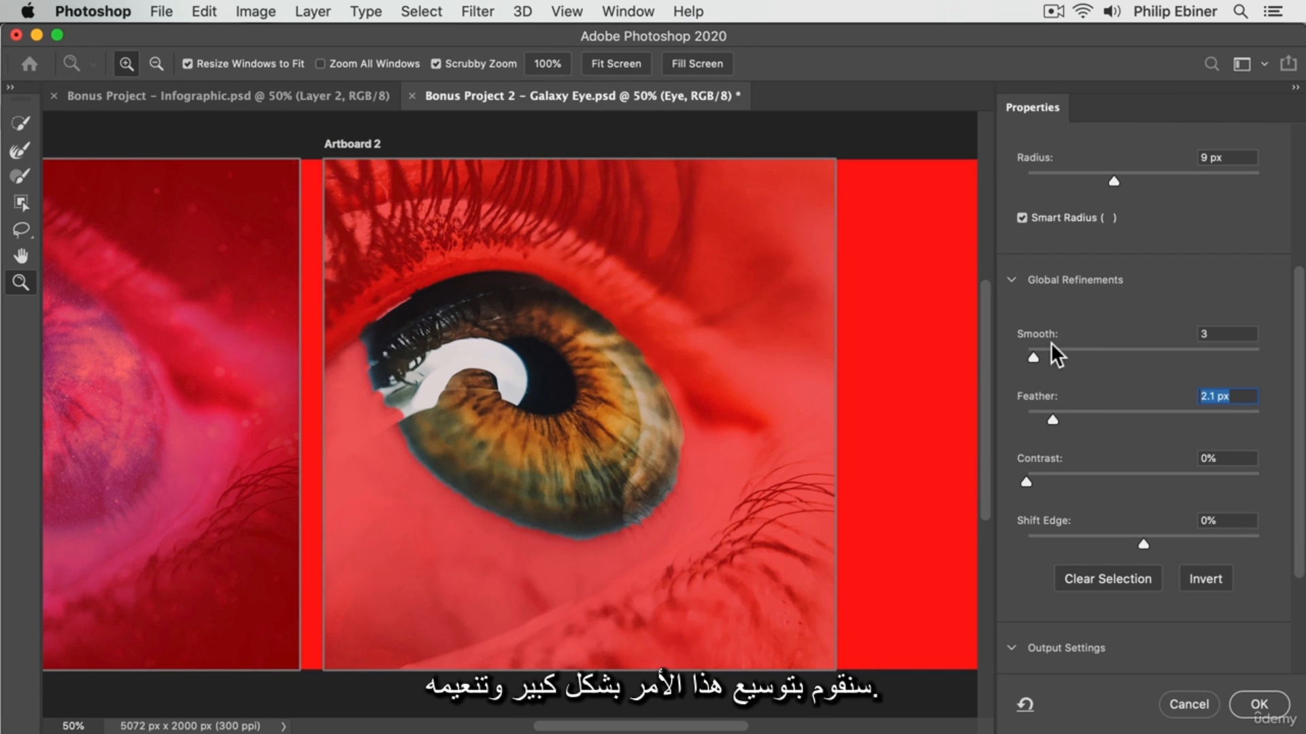
pyautogui.moveTo(1050, 341); pyautogui.dragTo(1117, 351)
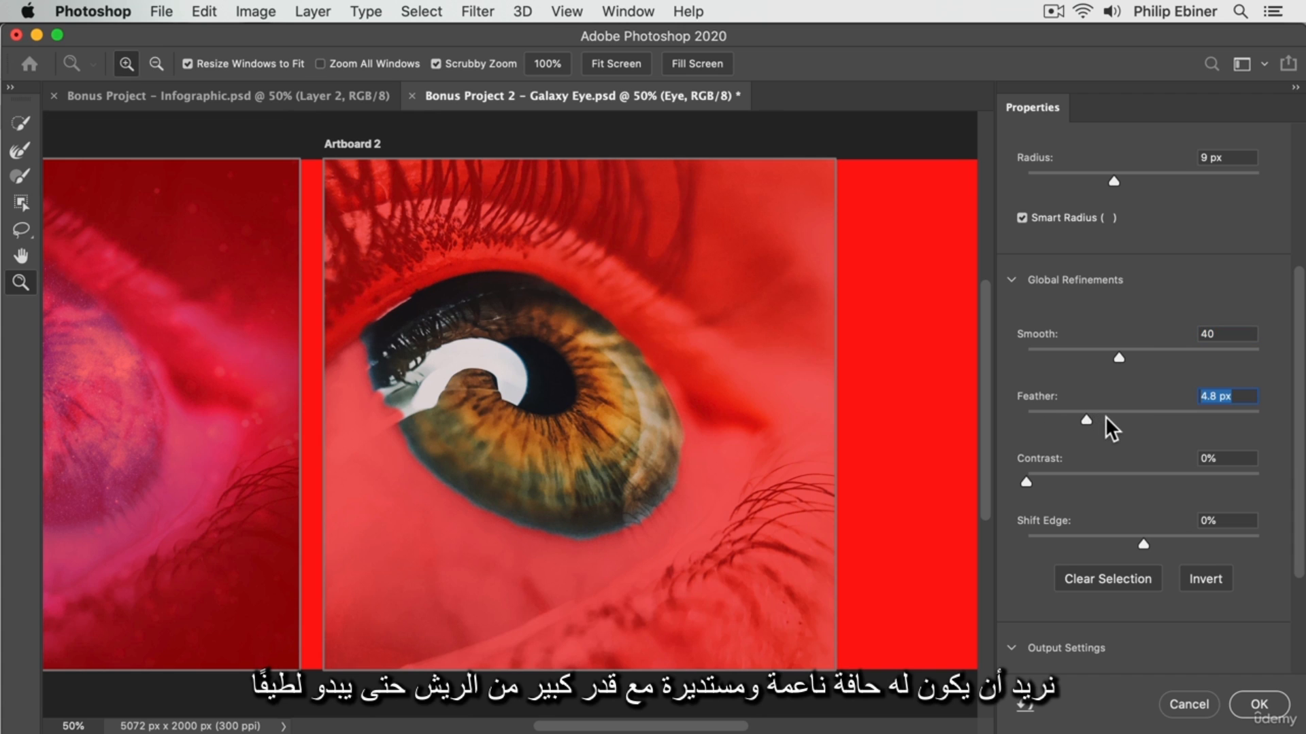
pyautogui.moveTo(1104, 416); pyautogui.dragTo(1149, 412)
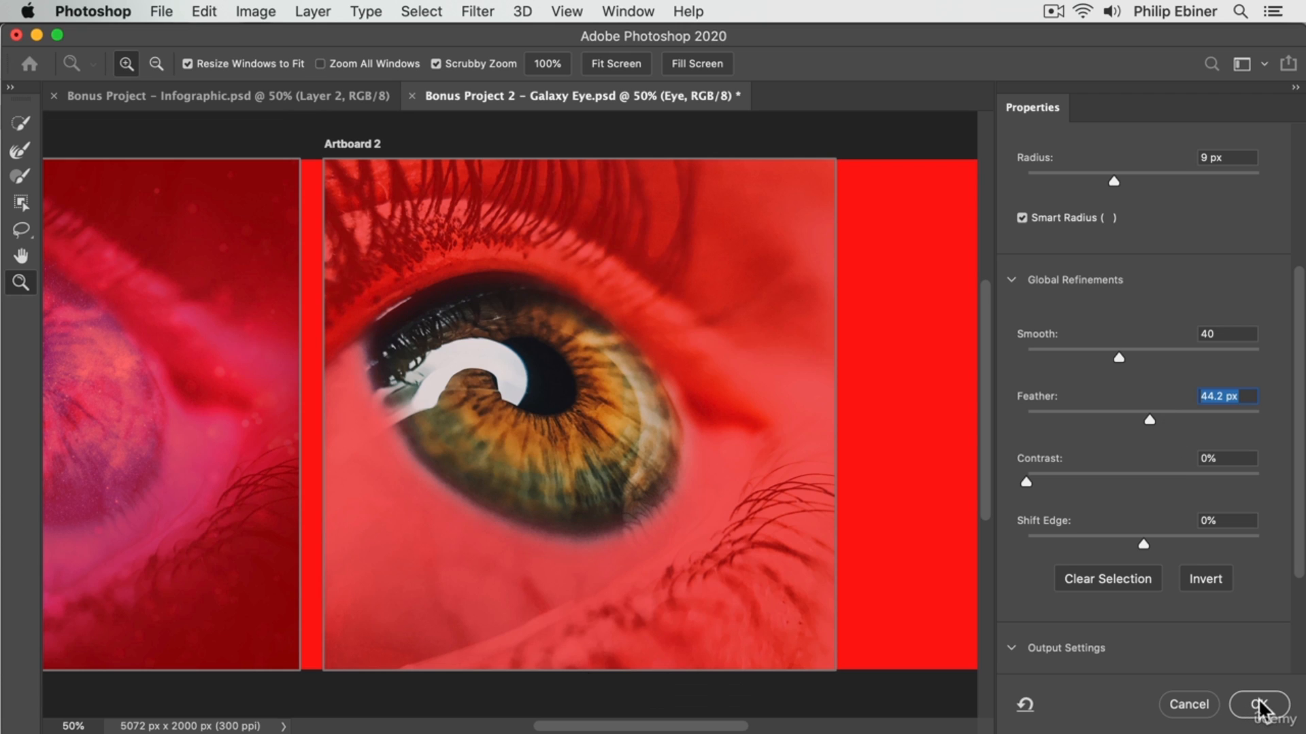
# Output the refined iris edge as a Selection and apply it.
pyautogui.scroll(-5, 1278, 621)
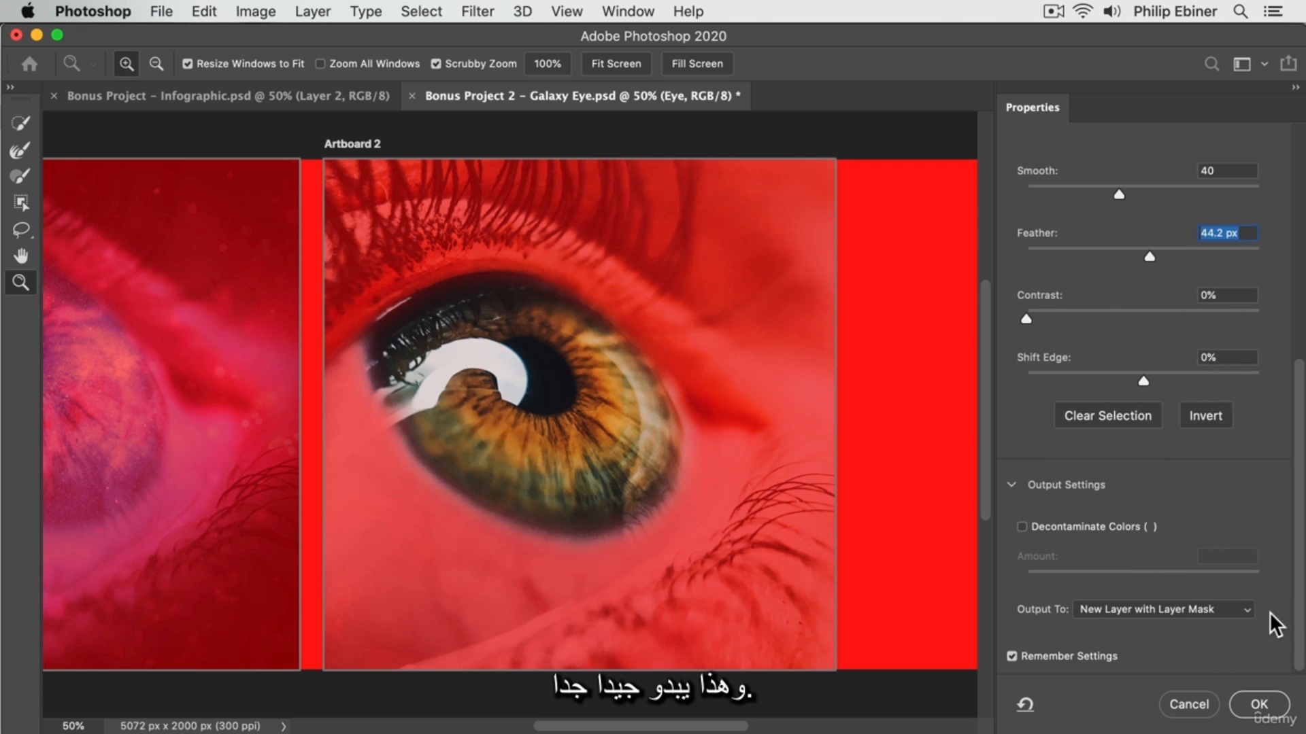
pyautogui.click(1200, 609)
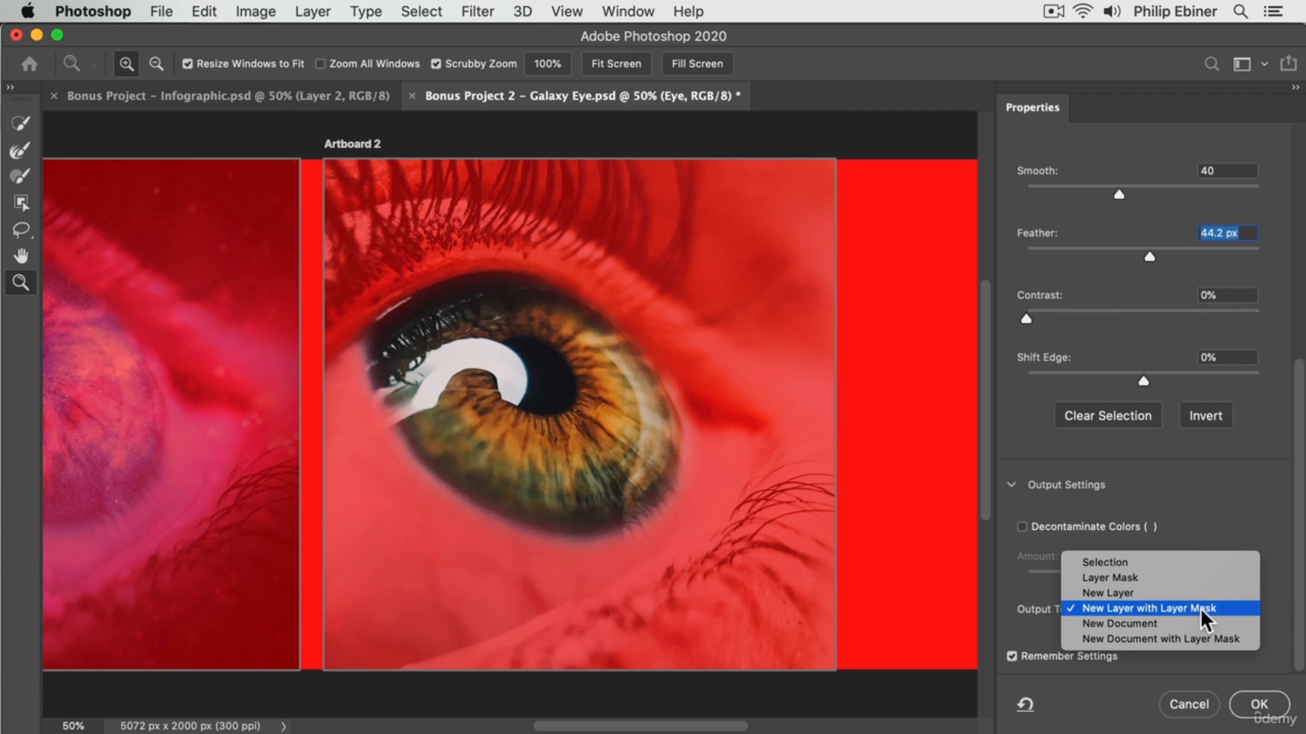
pyautogui.click(1128, 562)
pyautogui.click(1264, 710)
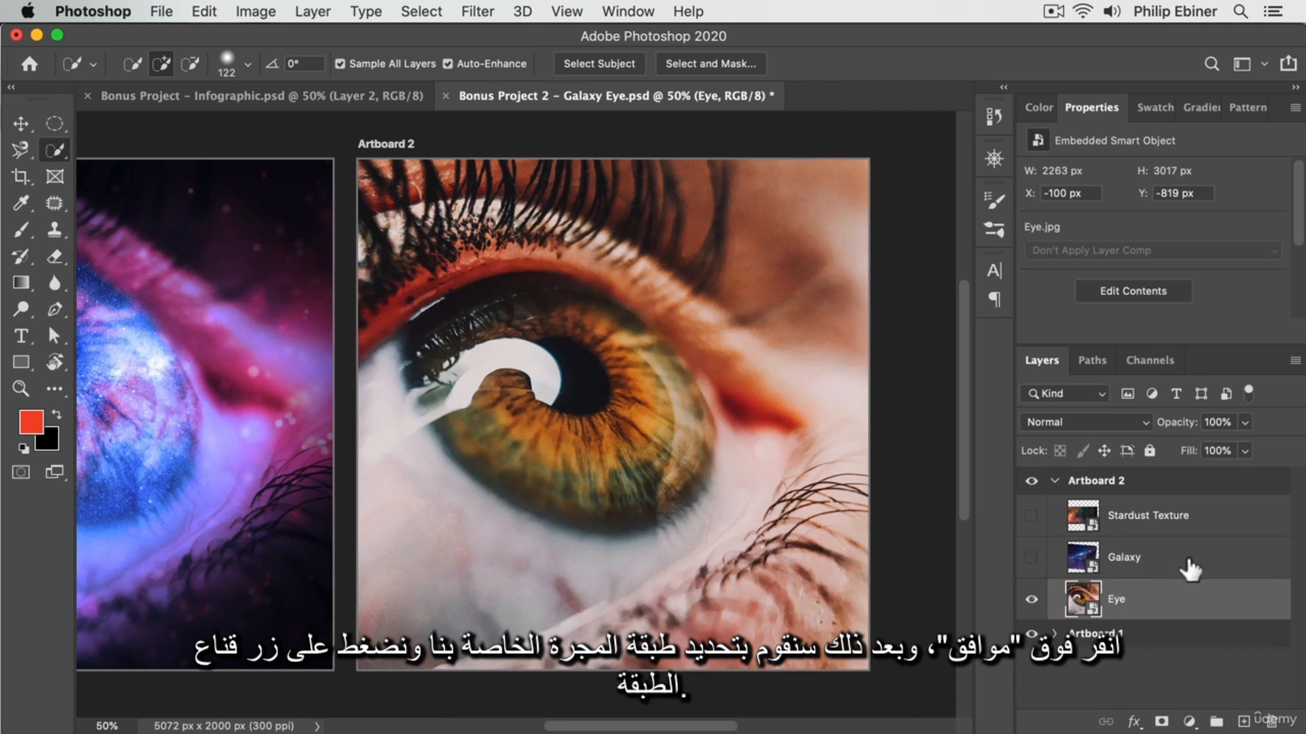
# Show the Galaxy layer and add a layer mask to it from the active iris selection.
pyautogui.click(1185, 554)
pyautogui.click(1030, 558)
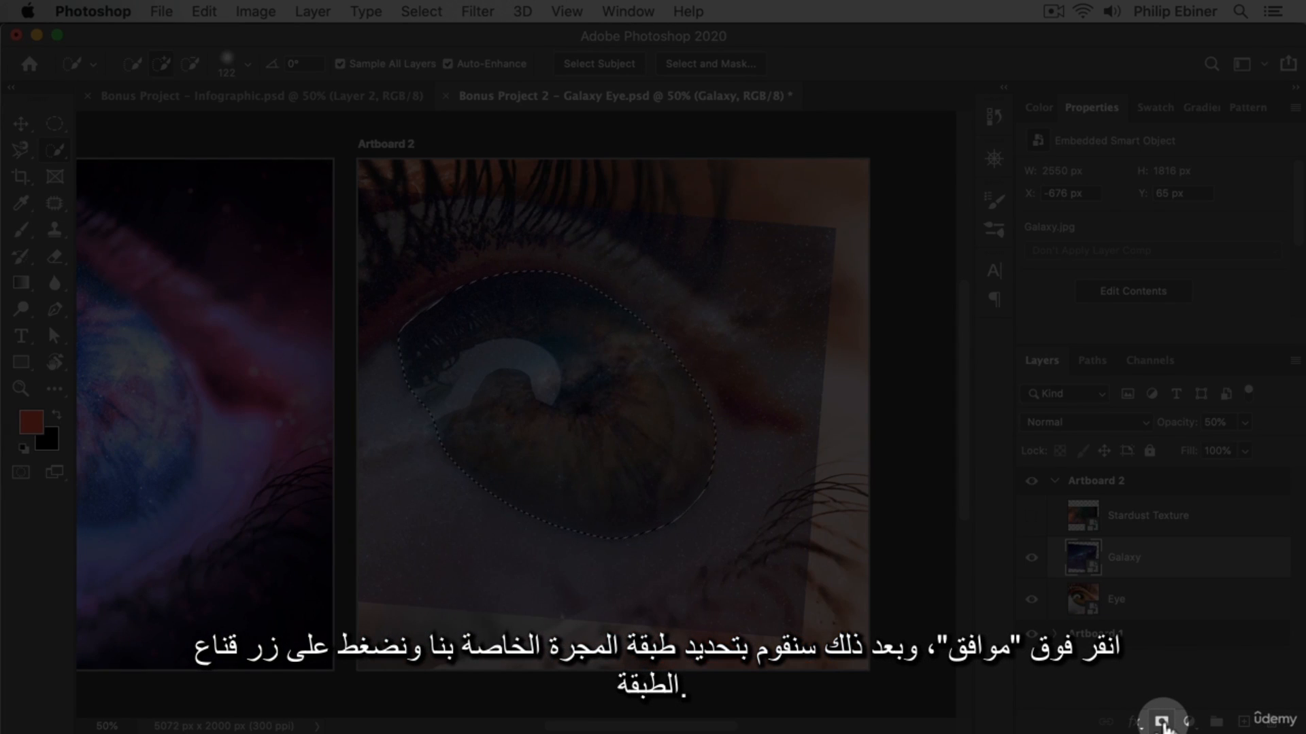
pyautogui.click(1162, 722)
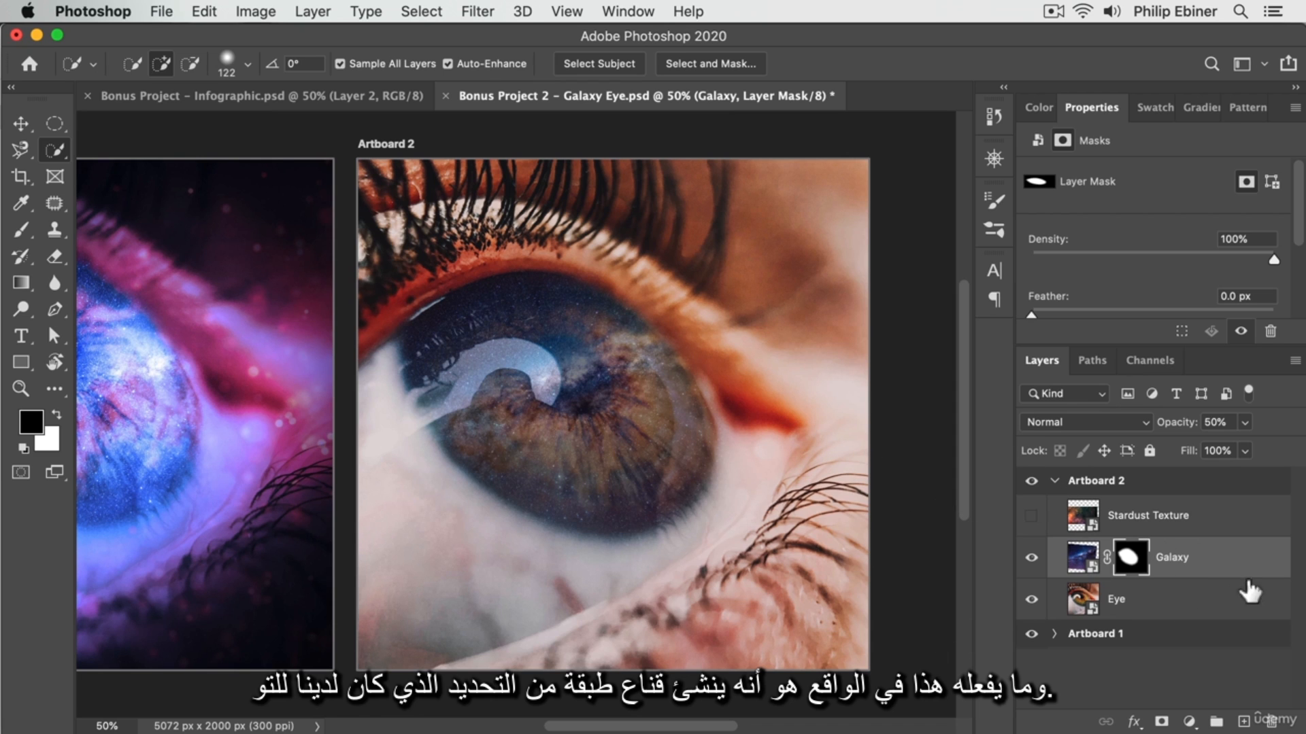
# Set the Galaxy layer's opacity to 100% and its blend mode to Linear Dodge (Add).
pyautogui.moveTo(1184, 428); pyautogui.dragTo(1281, 442)
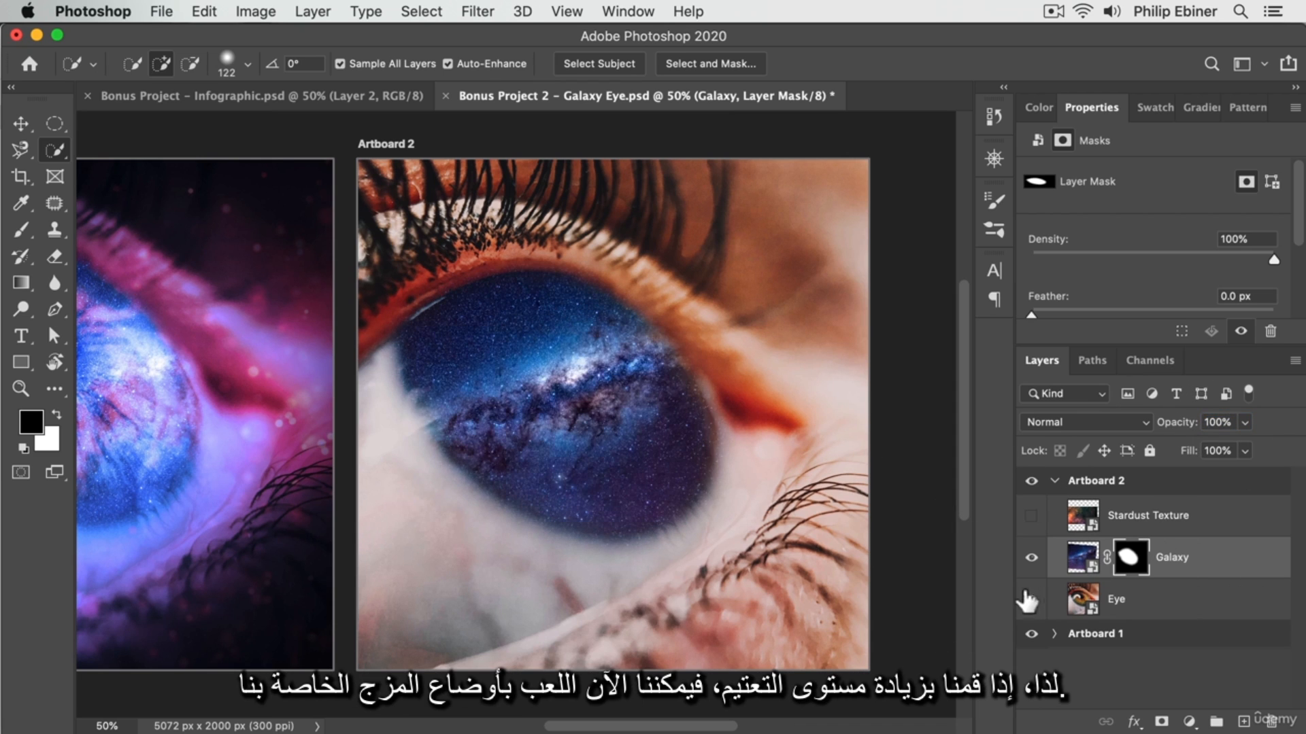
pyautogui.click(1053, 422)
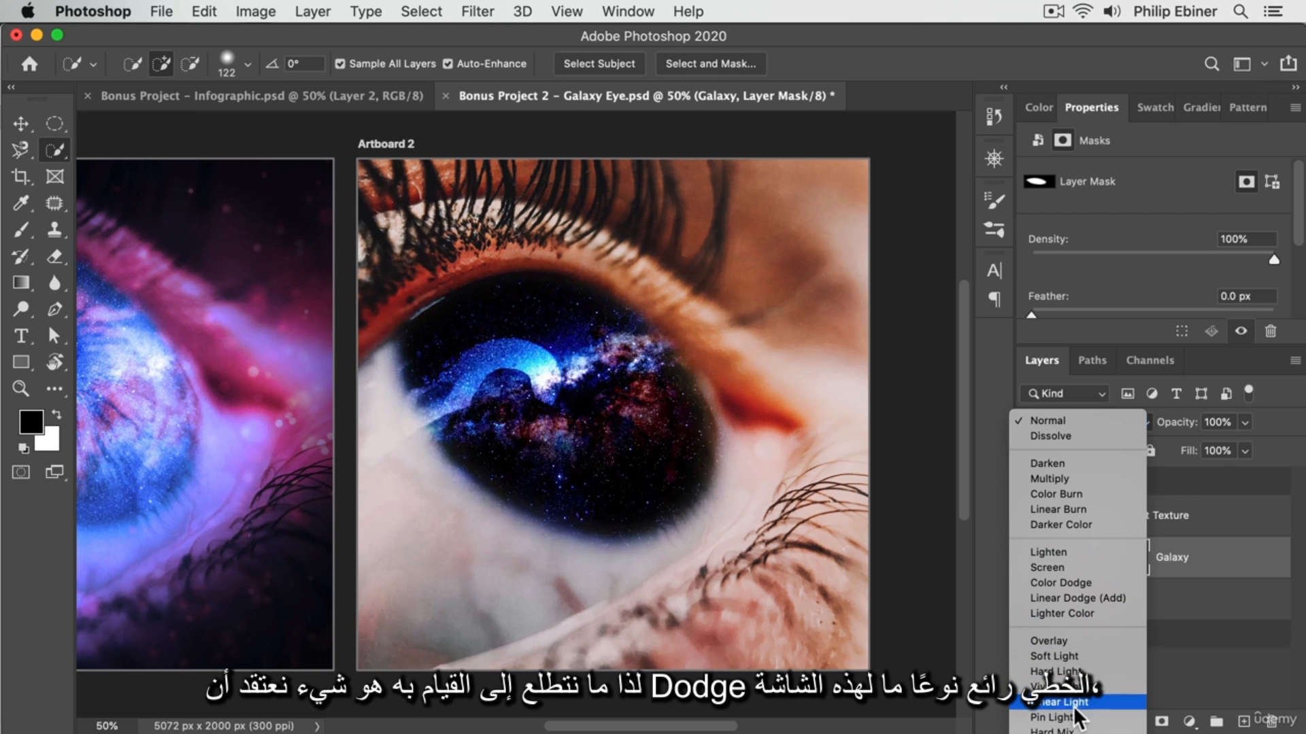
pyautogui.click(1080, 598)
pyautogui.press('z')
pyautogui.keyDown('alt'); pyautogui.click(755, 420); pyautogui.keyUp('alt')
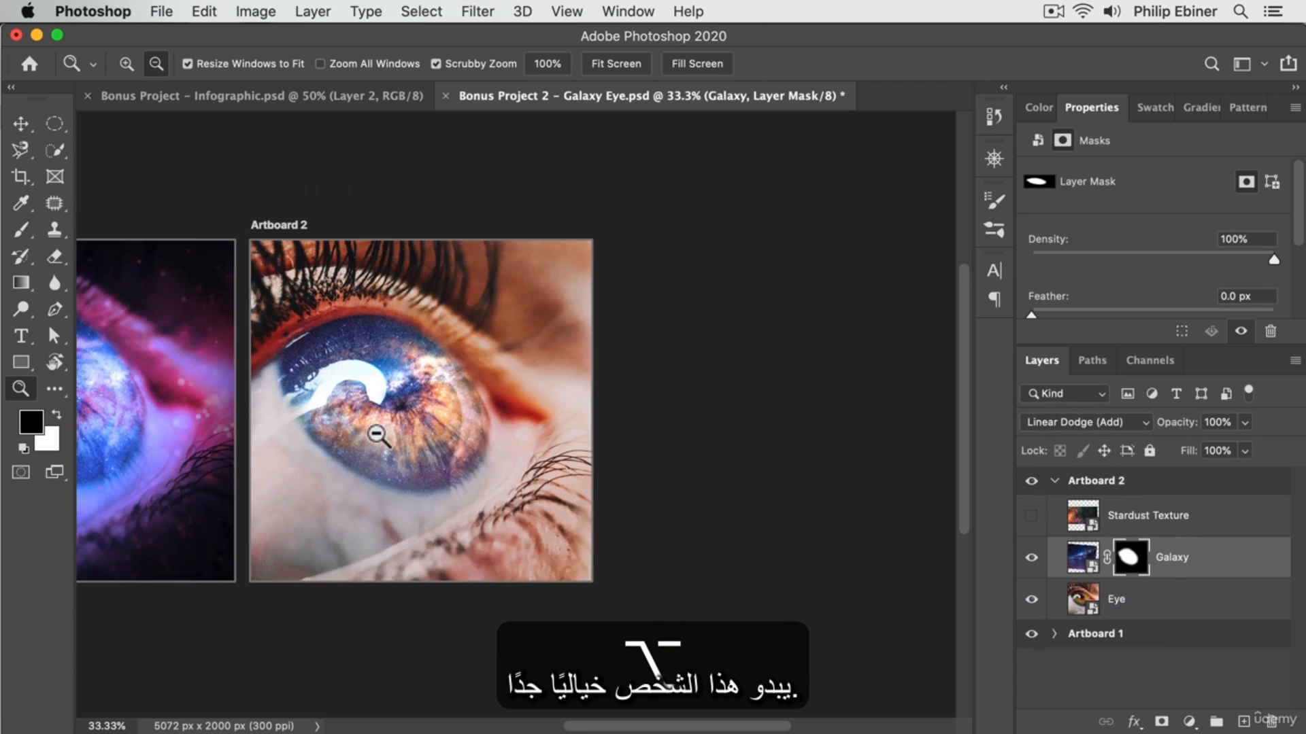
pyautogui.click(736, 439)
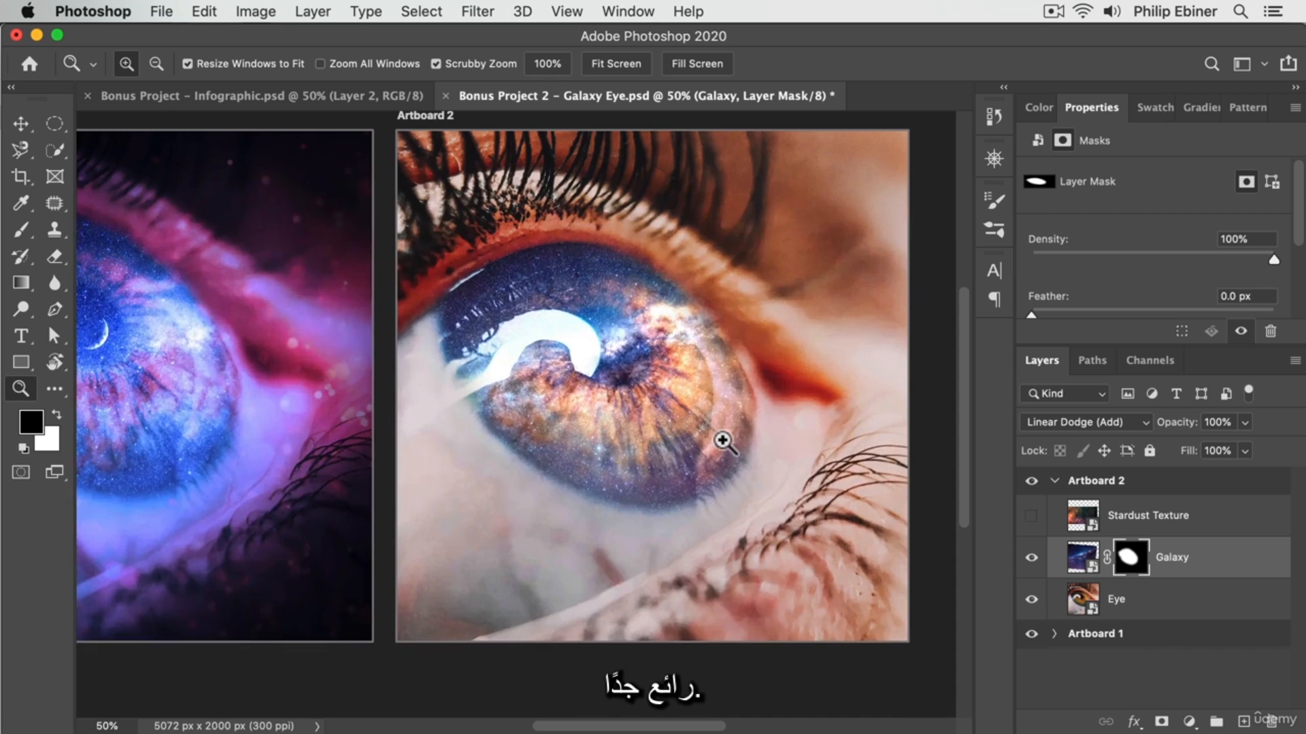
pyautogui.scroll(2, 548, 327)
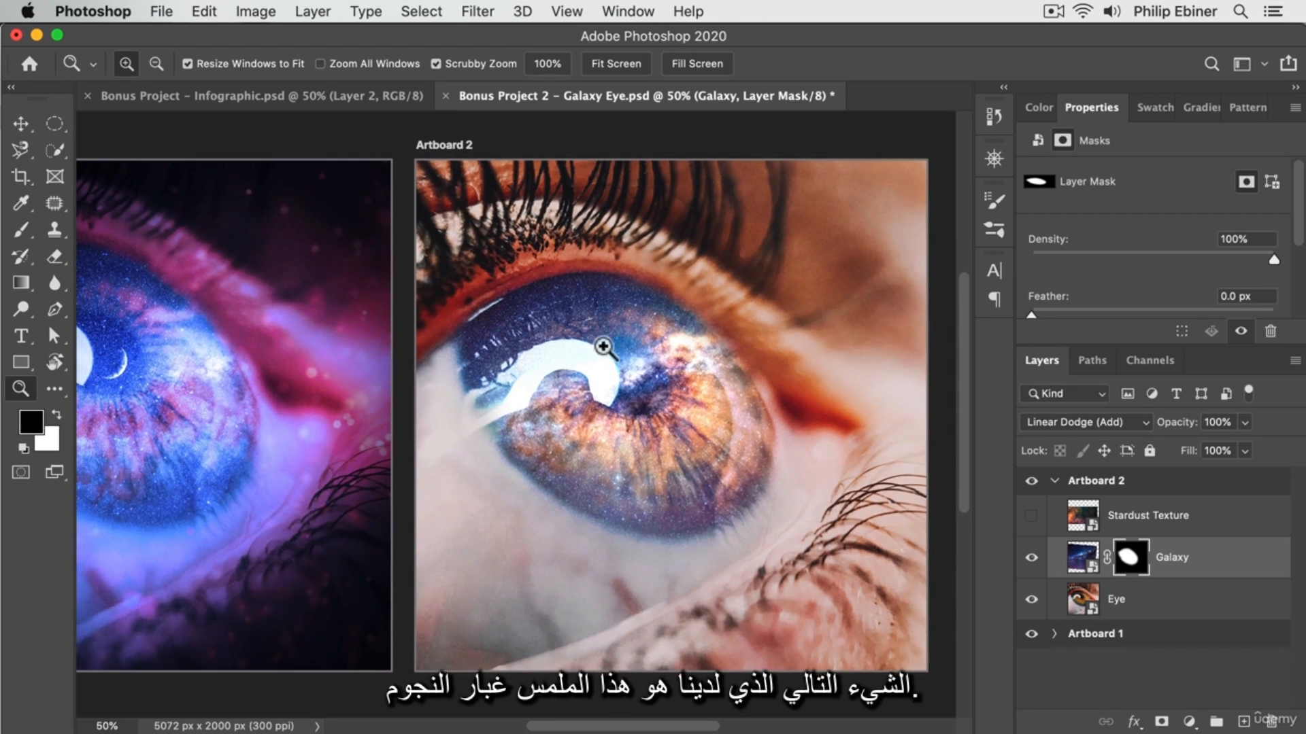
# Show the Stardust Texture layer, rotate it -90°, and enlarge and reposition it to cover the whole Artboard 2.
pyautogui.click(1030, 517)
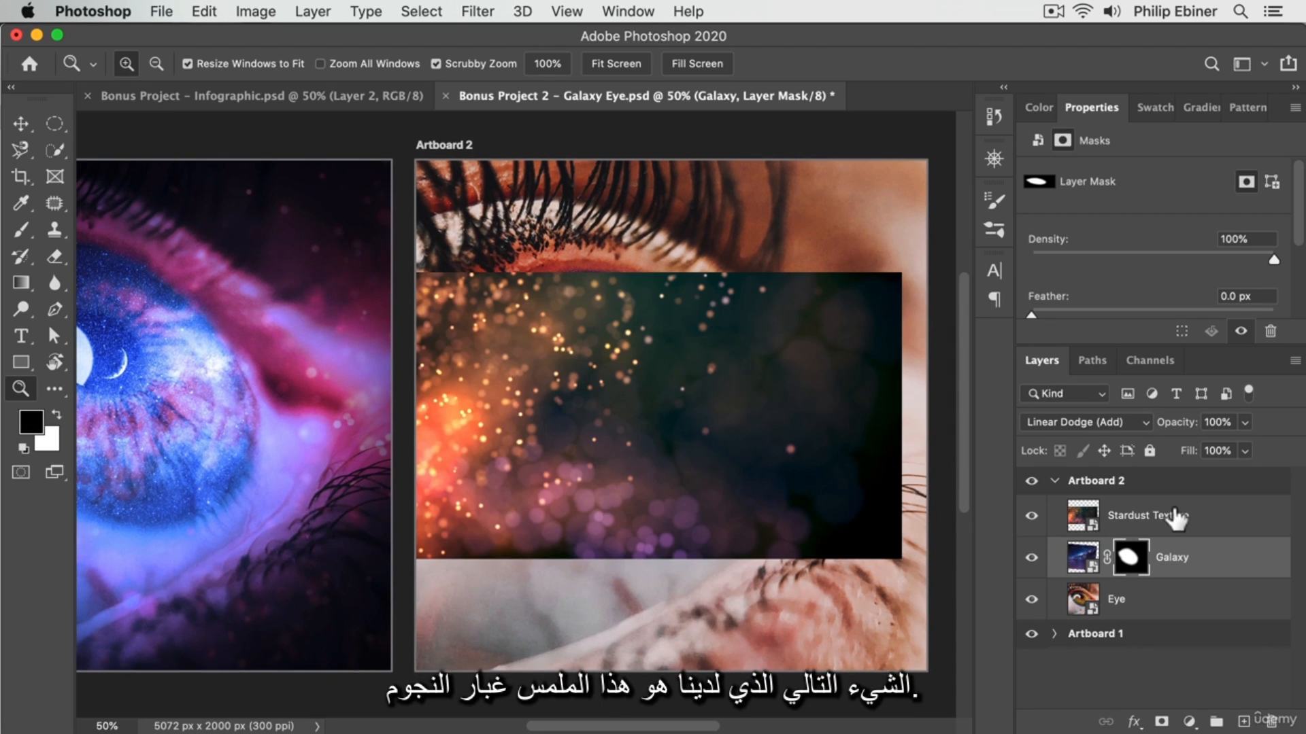
pyautogui.click(1169, 527)
pyautogui.press('v')
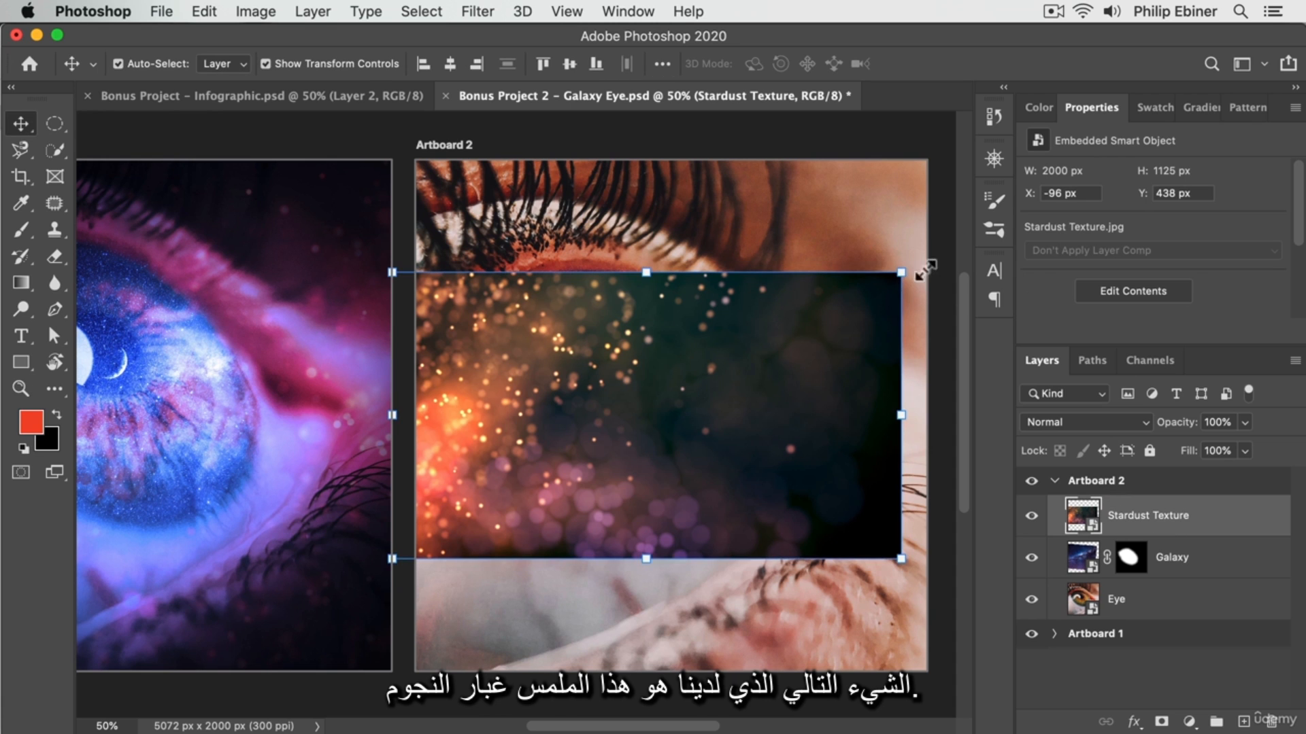
pyautogui.moveTo(917, 262); pyautogui.dragTo(497, 153)
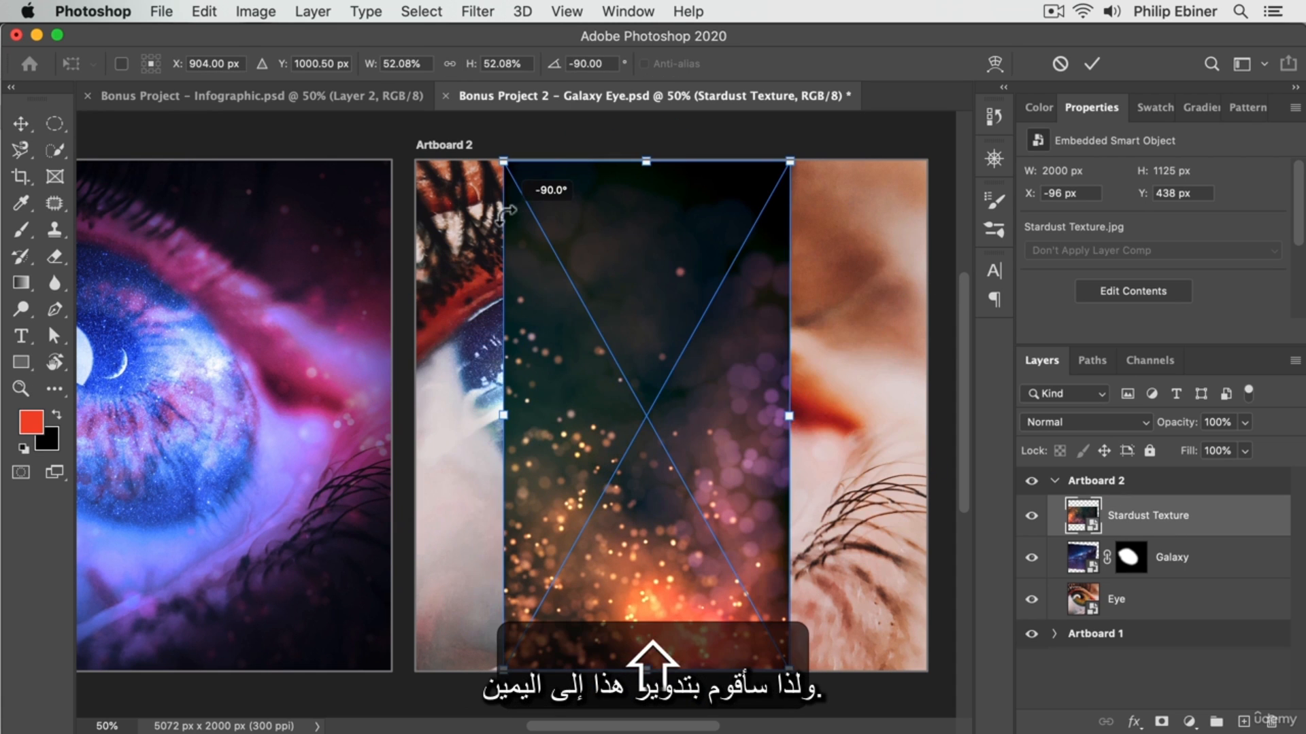
pyautogui.moveTo(787, 410); pyautogui.dragTo(927, 402)
pyautogui.moveTo(759, 455); pyautogui.dragTo(789, 361)
pyautogui.press('Return')
# Blend the Stardust Texture layer with Overlay and shift the texture down so its bright sparkles sit along the artboard's lower edge.
pyautogui.click(1100, 419)
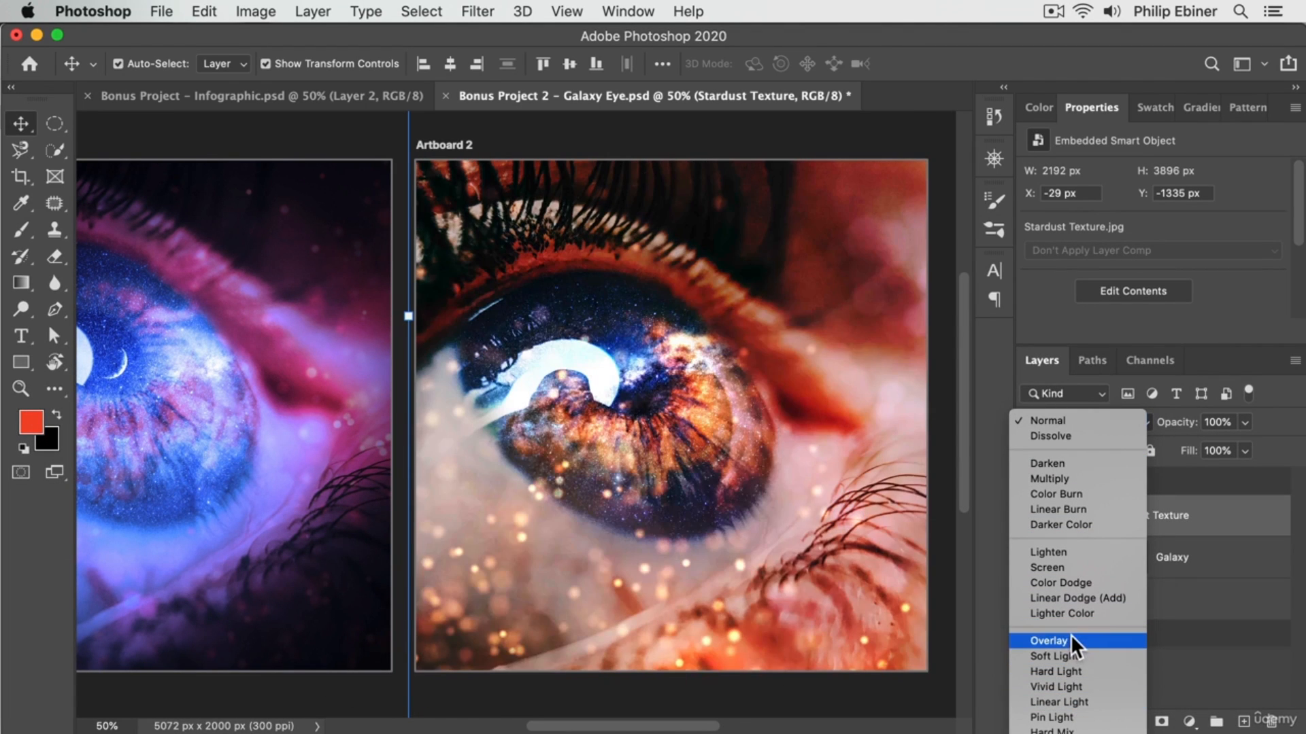
pyautogui.click(1071, 639)
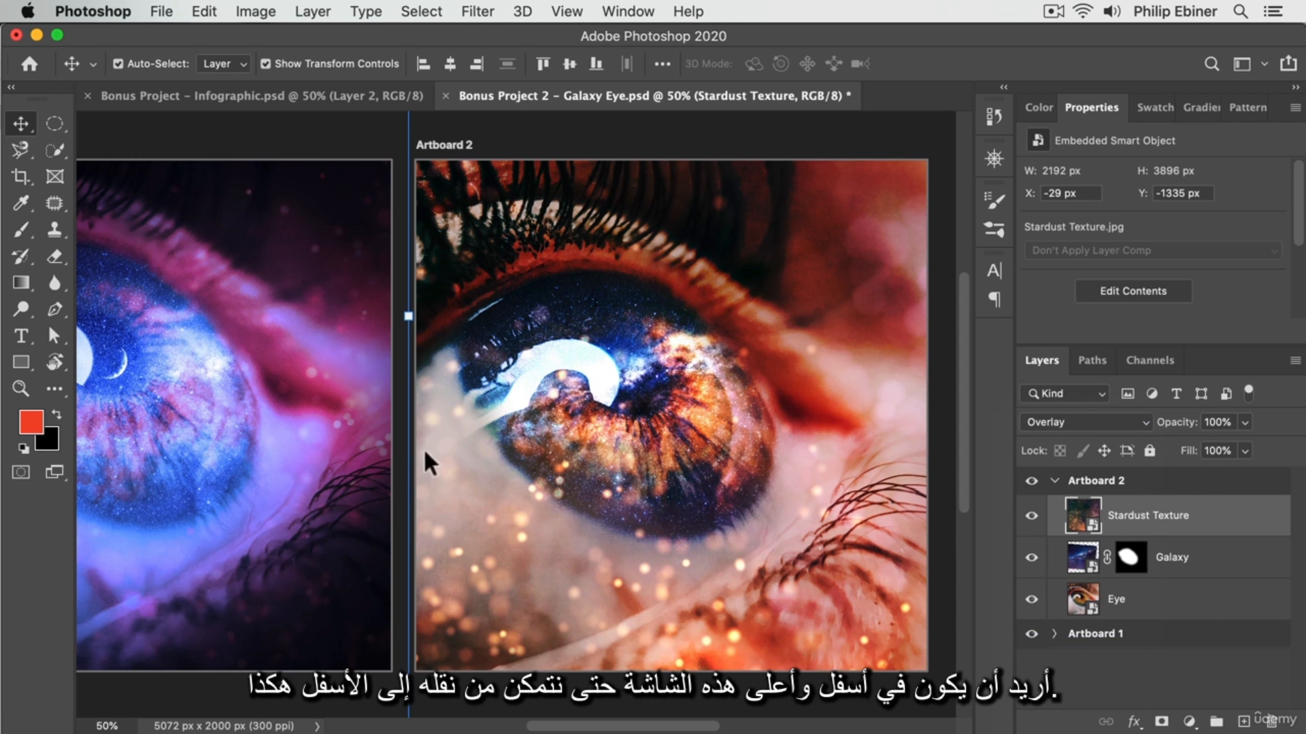
pyautogui.moveTo(476, 449); pyautogui.dragTo(469, 386)
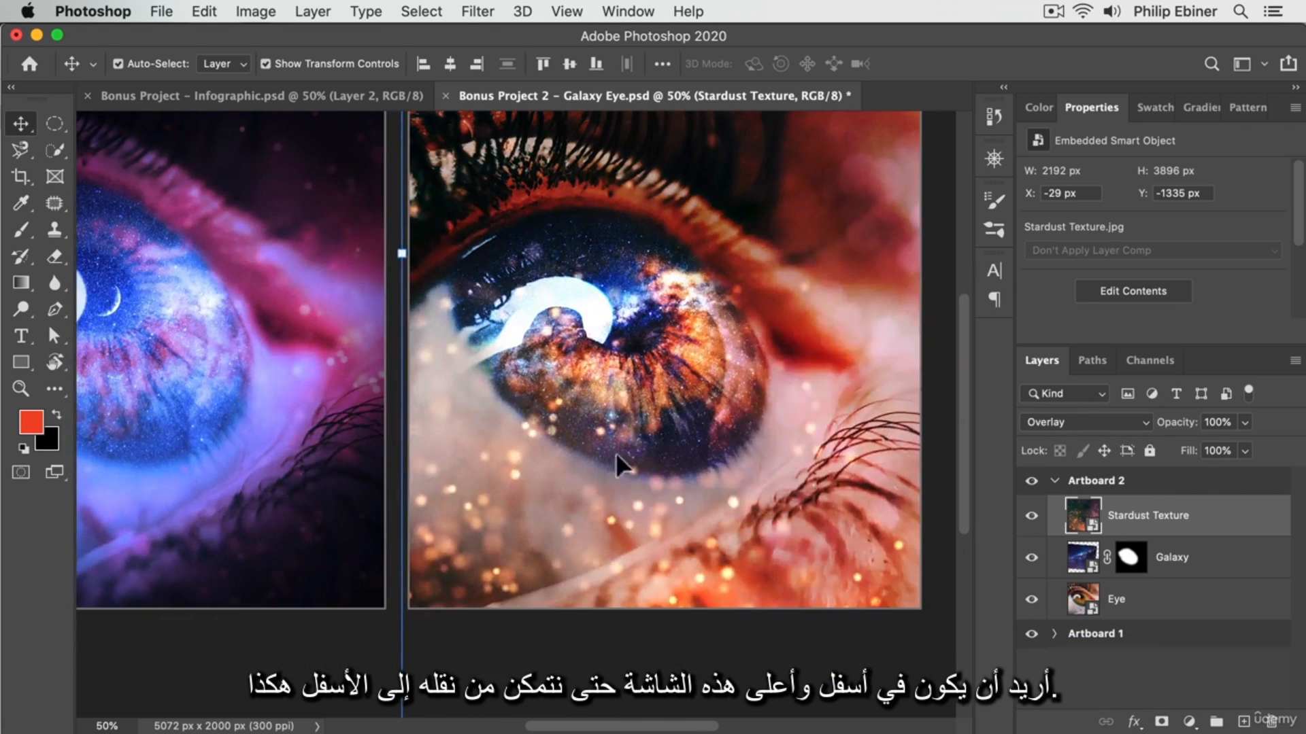
pyautogui.moveTo(615, 454); pyautogui.dragTo(617, 505)
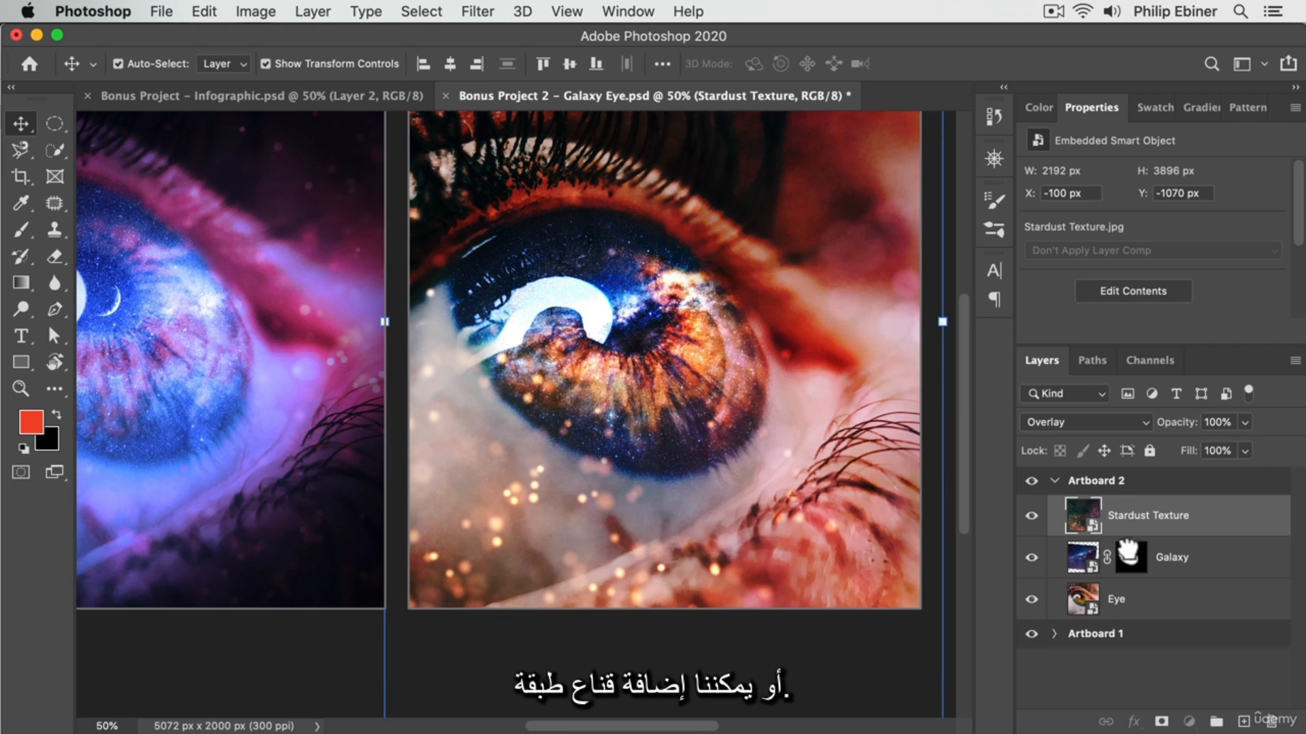
# Add a layer mask to the Stardust Texture layer and set the Brush opacity to 100%.
pyautogui.moveTo(1134, 522); pyautogui.dragTo(1163, 722)
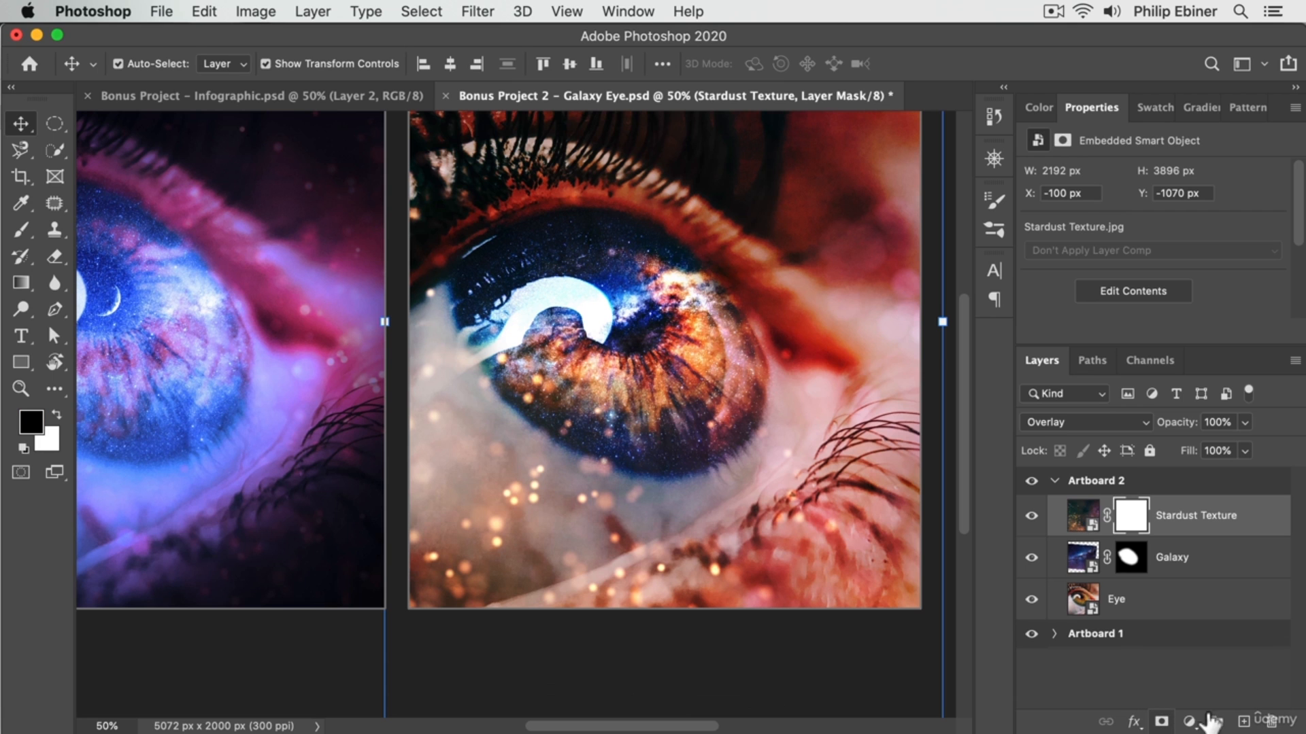
pyautogui.press('b')
pyautogui.moveTo(606, 316); pyautogui.dragTo(753, 324)
pyautogui.moveTo(662, 245); pyautogui.dragTo(660, 330)
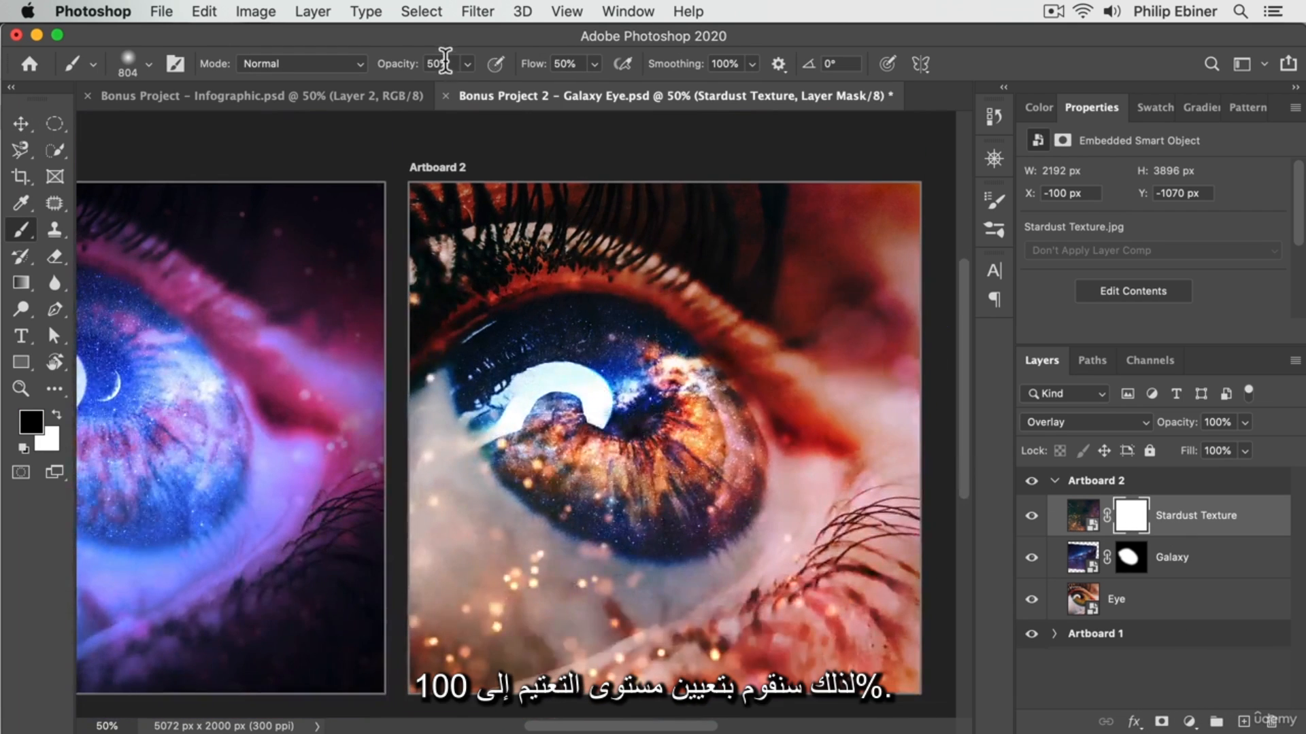
pyautogui.click(465, 62)
pyautogui.moveTo(469, 86); pyautogui.dragTo(680, 105)
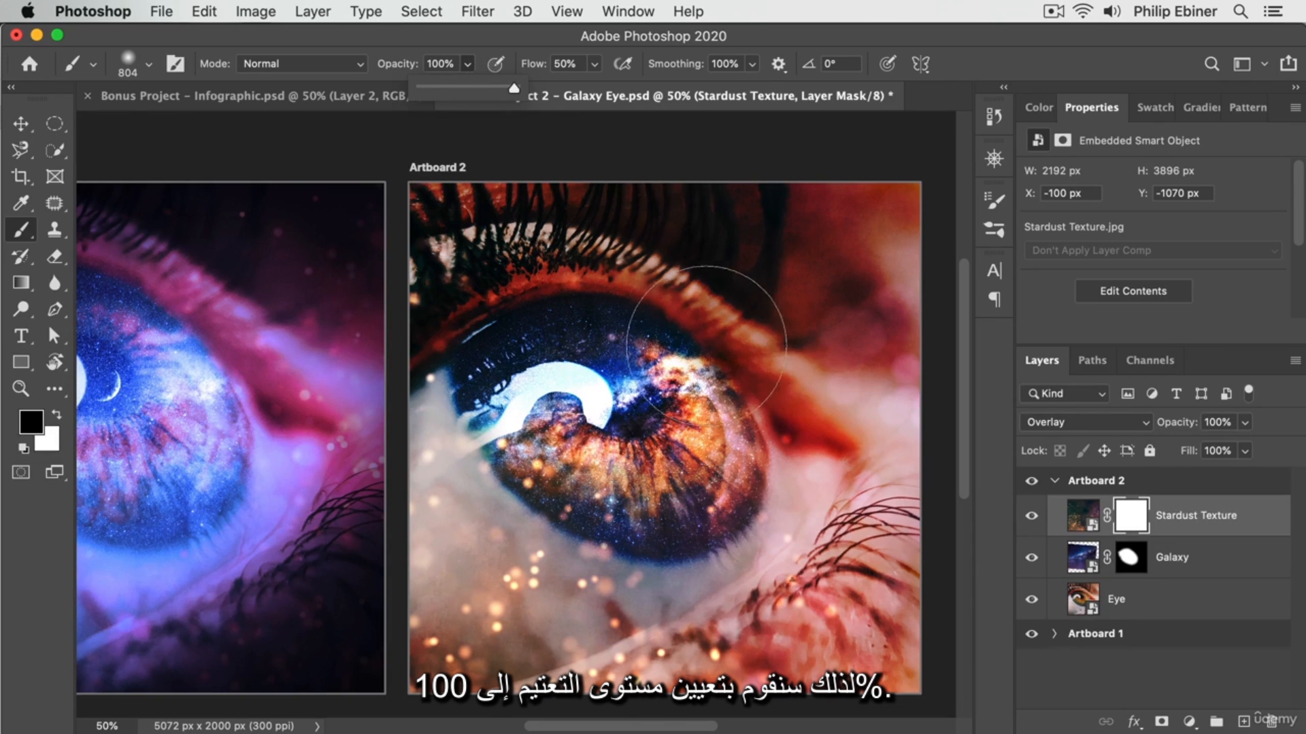
# Set the foreground colour to black (000000) and paint the Stardust Texture mask over the iris and upper eyelid with a large soft brush.
pyautogui.moveTo(697, 343); pyautogui.dragTo(620, 344)
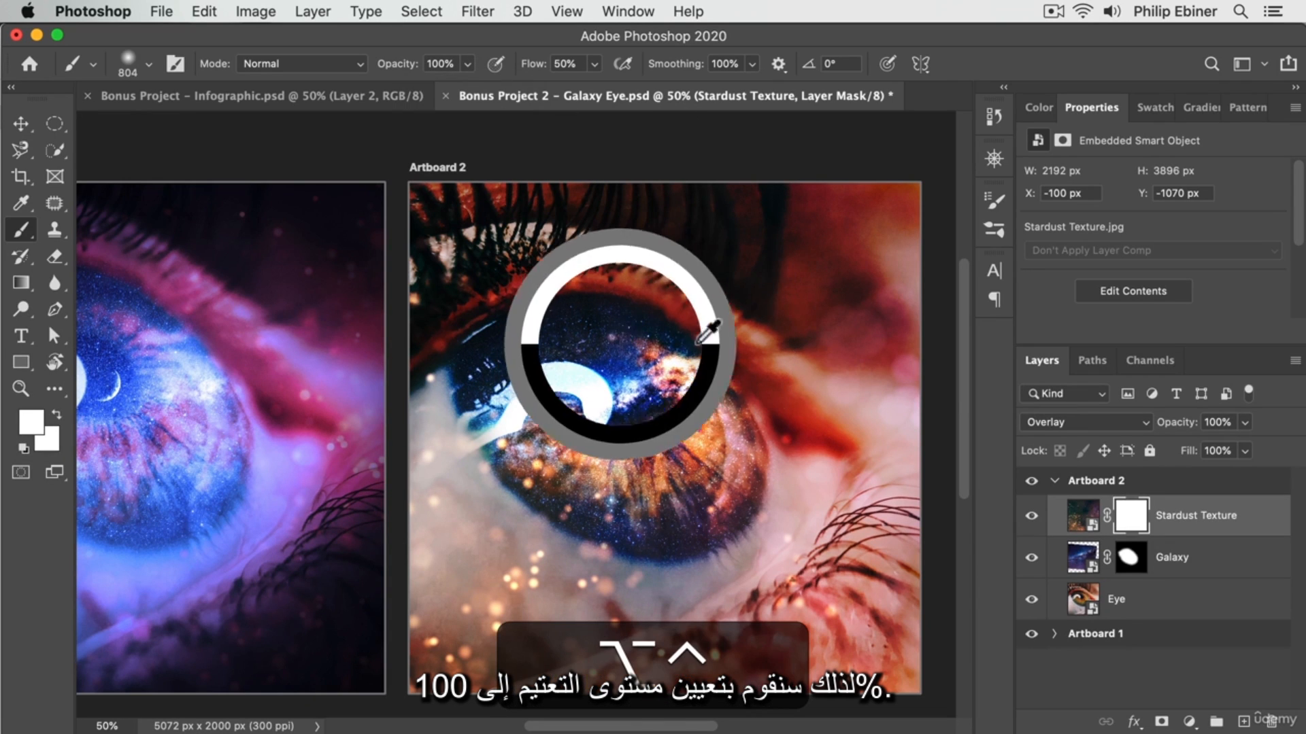
pyautogui.click(31, 422)
pyautogui.write('000000')
pyautogui.click(1235, 109)
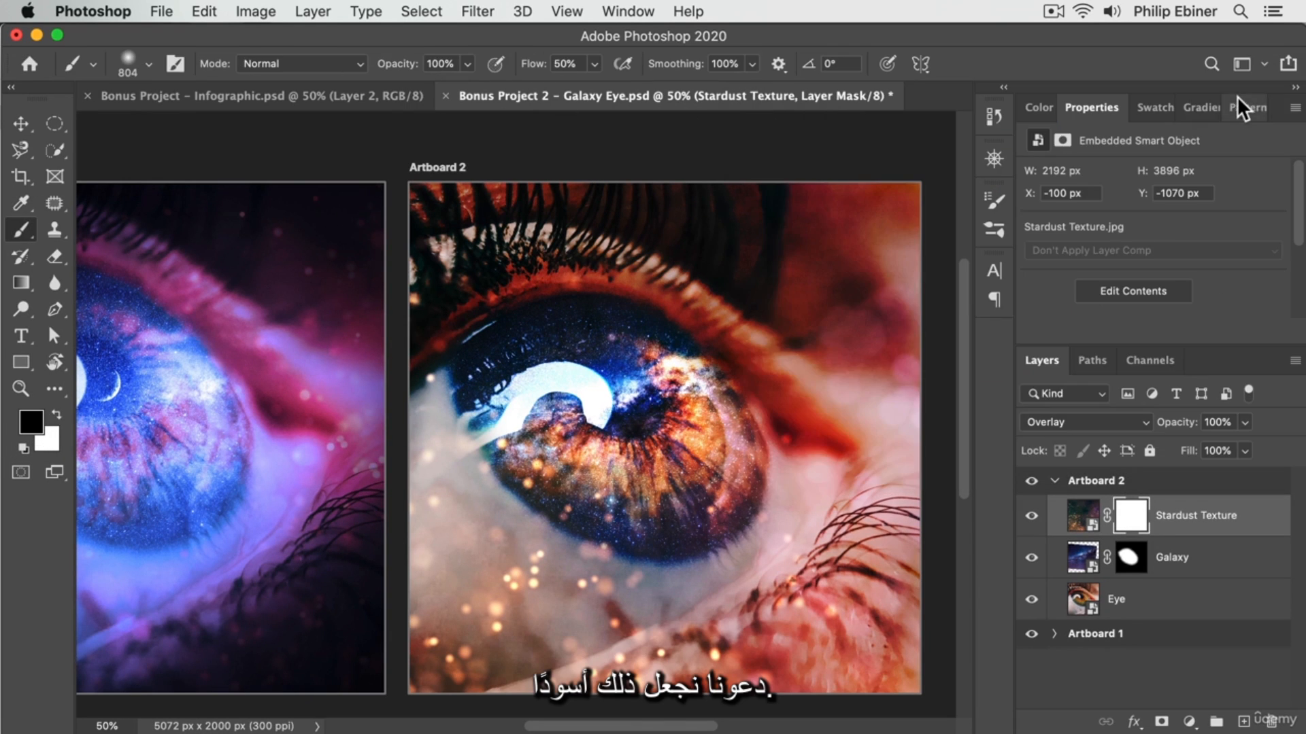
pyautogui.moveTo(683, 310)
pyautogui.mouseDown()
pyautogui.moveTo(602, 406)
pyautogui.moveTo(680, 457)
pyautogui.moveTo(704, 454)
pyautogui.mouseUp()
pyautogui.moveTo(600, 406); pyautogui.dragTo(716, 406)
pyautogui.moveTo(739, 313)
pyautogui.mouseDown()
pyautogui.moveTo(612, 275)
pyautogui.moveTo(527, 276)
pyautogui.moveTo(598, 395)
pyautogui.mouseUp()
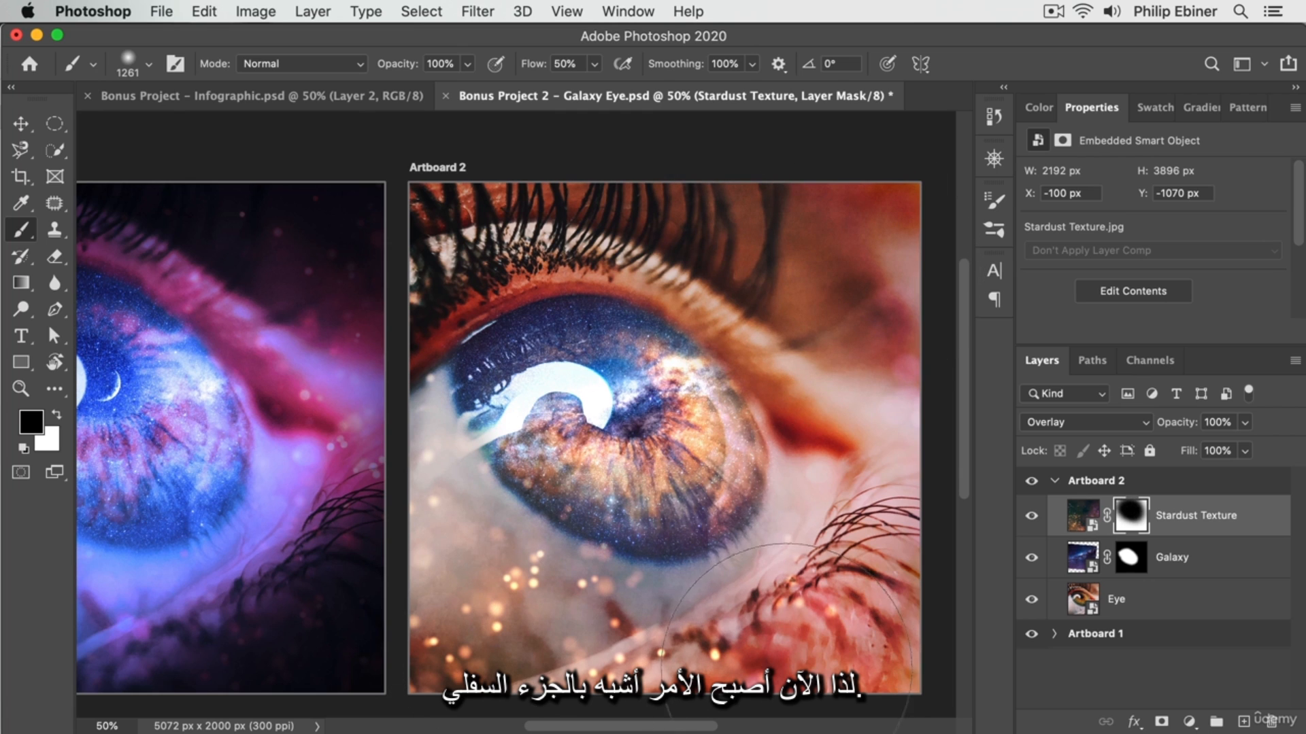
# Duplicate the masked Stardust Texture layer.
pyautogui.press('v')
pyautogui.moveTo(1195, 527); pyautogui.dragTo(1243, 721)
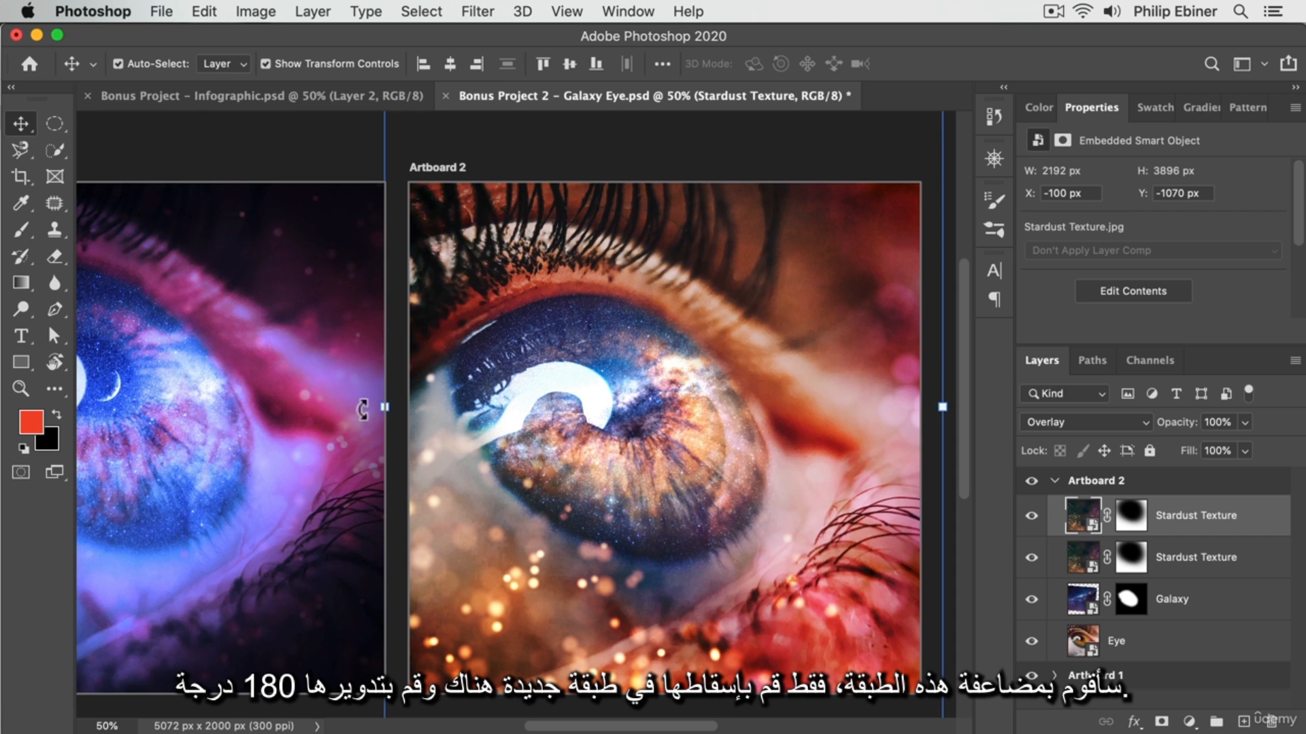
pyautogui.moveTo(366, 406); pyautogui.dragTo(1014, 323)
pyautogui.moveTo(579, 307); pyautogui.dragTo(775, 368)
pyautogui.press('super+z')
pyautogui.keyDown('alt'); pyautogui.click(830, 347); pyautogui.keyUp('alt')
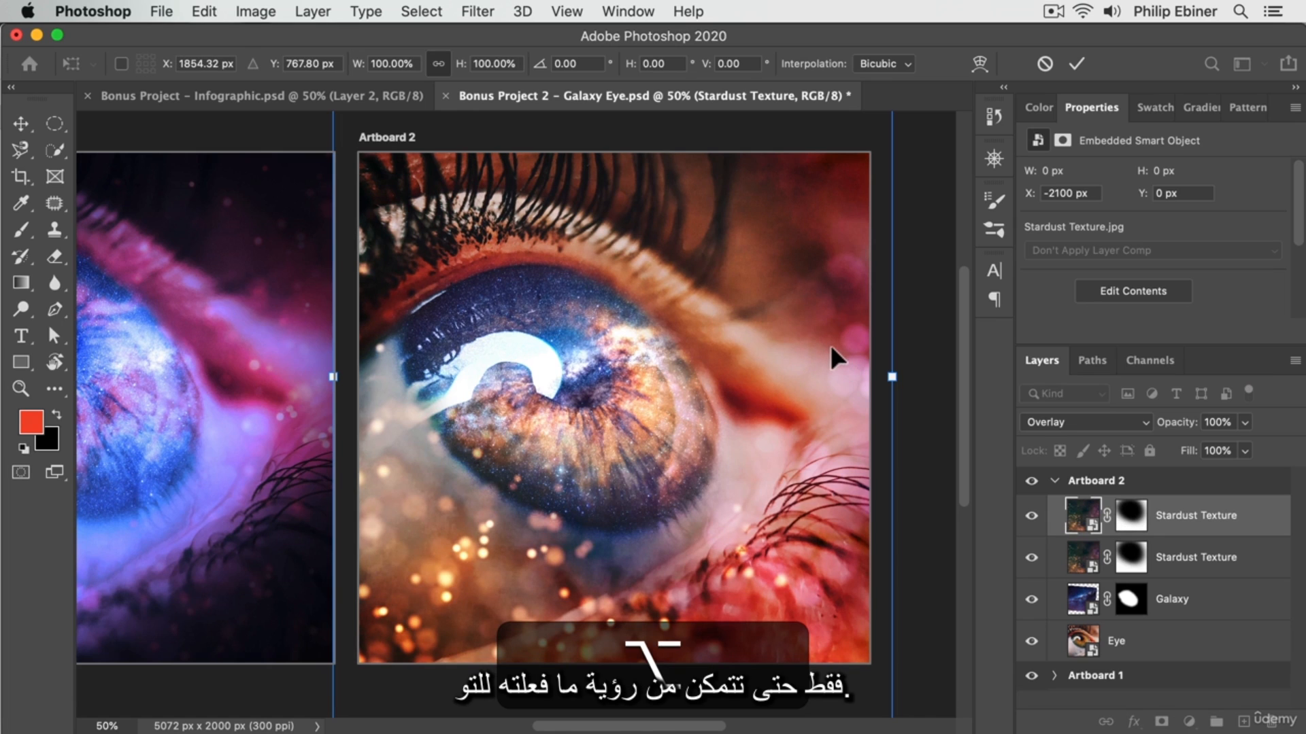
pyautogui.hotkey('alt', 'Return')
# Rotate the duplicated Stardust Texture 180° and move it up so its sparkles fall across the top of the artboard.
pyautogui.keyDown('alt'); pyautogui.click(825, 350); pyautogui.keyUp('alt')
pyautogui.press('v')
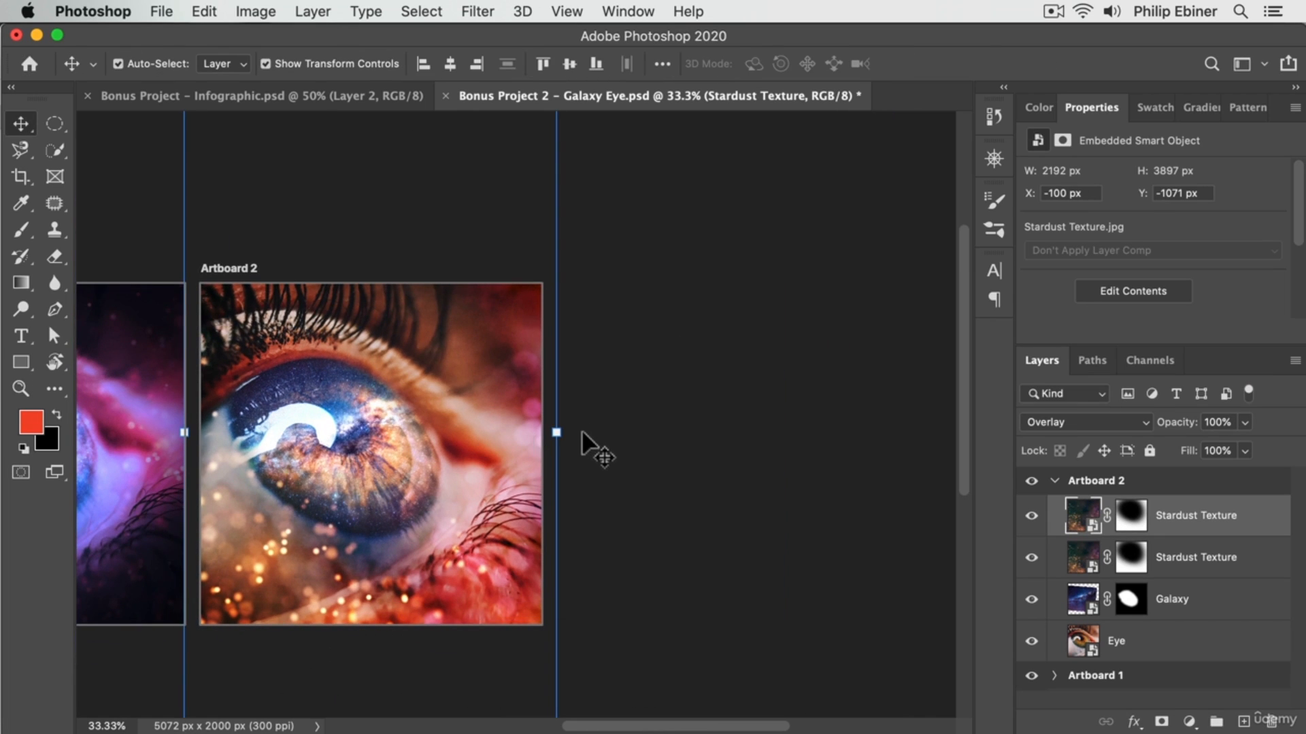
pyautogui.moveTo(578, 431); pyautogui.dragTo(132, 416)
pyautogui.moveTo(463, 319); pyautogui.dragTo(467, 280)
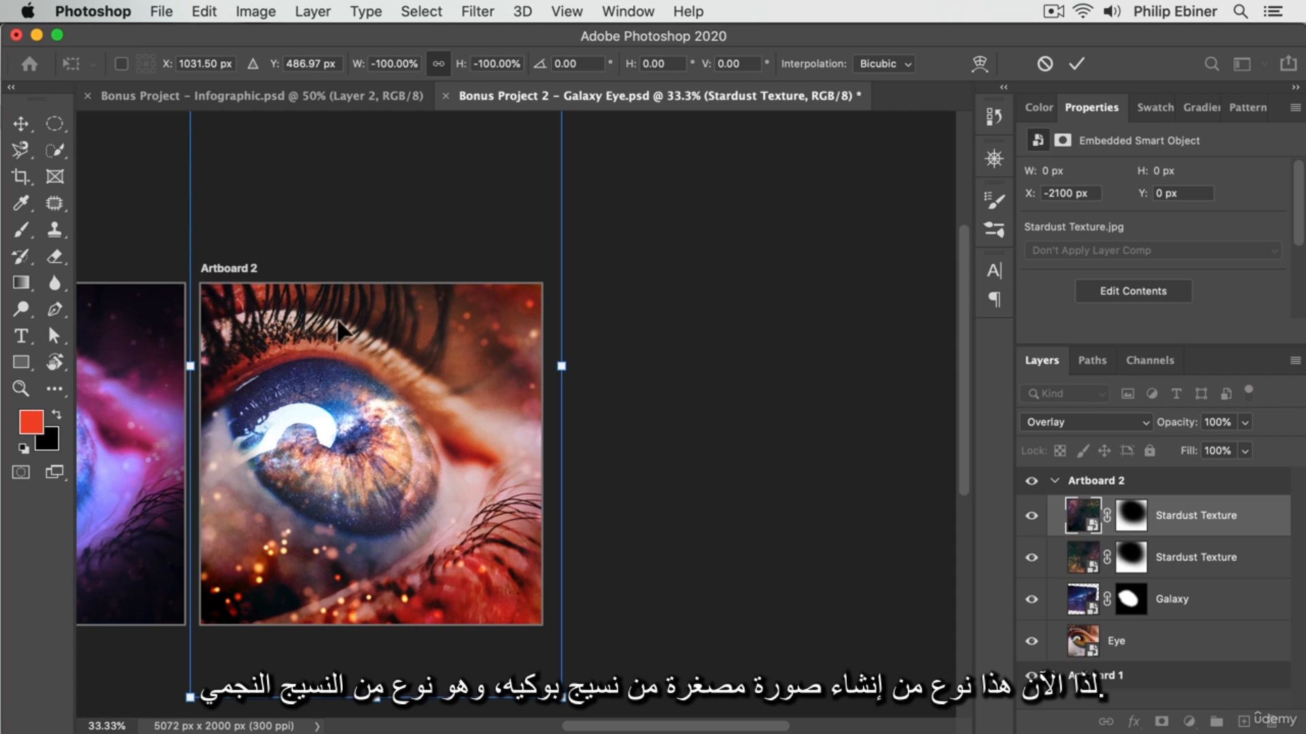
pyautogui.press('Return')
# Paint black on the duplicated Stardust Texture's mask to erase its effect from the lower part of the image.
pyautogui.click(1131, 516)
pyautogui.press('b')
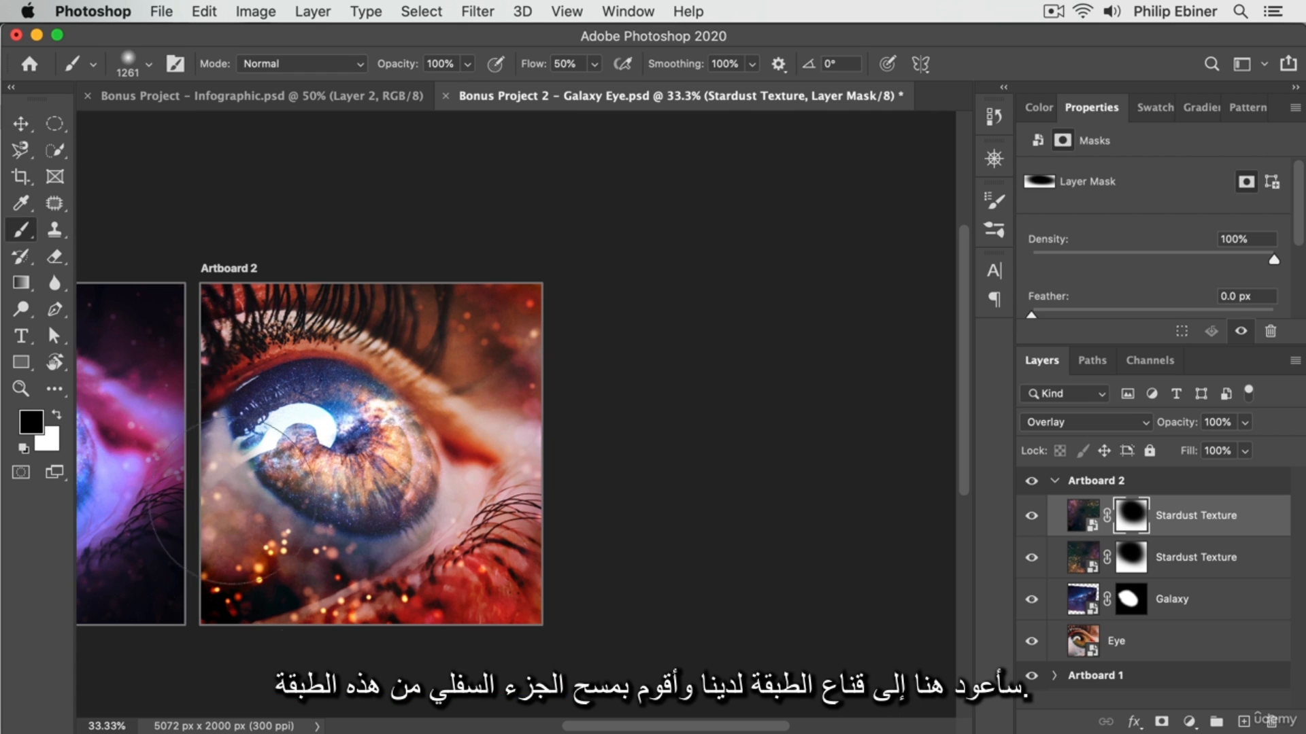
pyautogui.moveTo(234, 500)
pyautogui.mouseDown()
pyautogui.moveTo(270, 493)
pyautogui.moveTo(221, 565)
pyautogui.moveTo(287, 638)
pyautogui.moveTo(342, 623)
pyautogui.moveTo(140, 560)
pyautogui.moveTo(307, 560)
pyautogui.moveTo(461, 662)
pyautogui.moveTo(260, 488)
pyautogui.moveTo(115, 445)
pyautogui.moveTo(448, 595)
pyautogui.moveTo(477, 594)
pyautogui.moveTo(438, 527)
pyautogui.moveTo(316, 460)
pyautogui.moveTo(749, 453)
pyautogui.moveTo(768, 451)
pyautogui.moveTo(566, 458)
pyautogui.moveTo(934, 427)
pyautogui.moveTo(875, 421)
pyautogui.moveTo(687, 466)
pyautogui.moveTo(650, 464)
pyautogui.moveTo(579, 439)
pyautogui.mouseUp()
pyautogui.press('z')
pyautogui.click(408, 466)
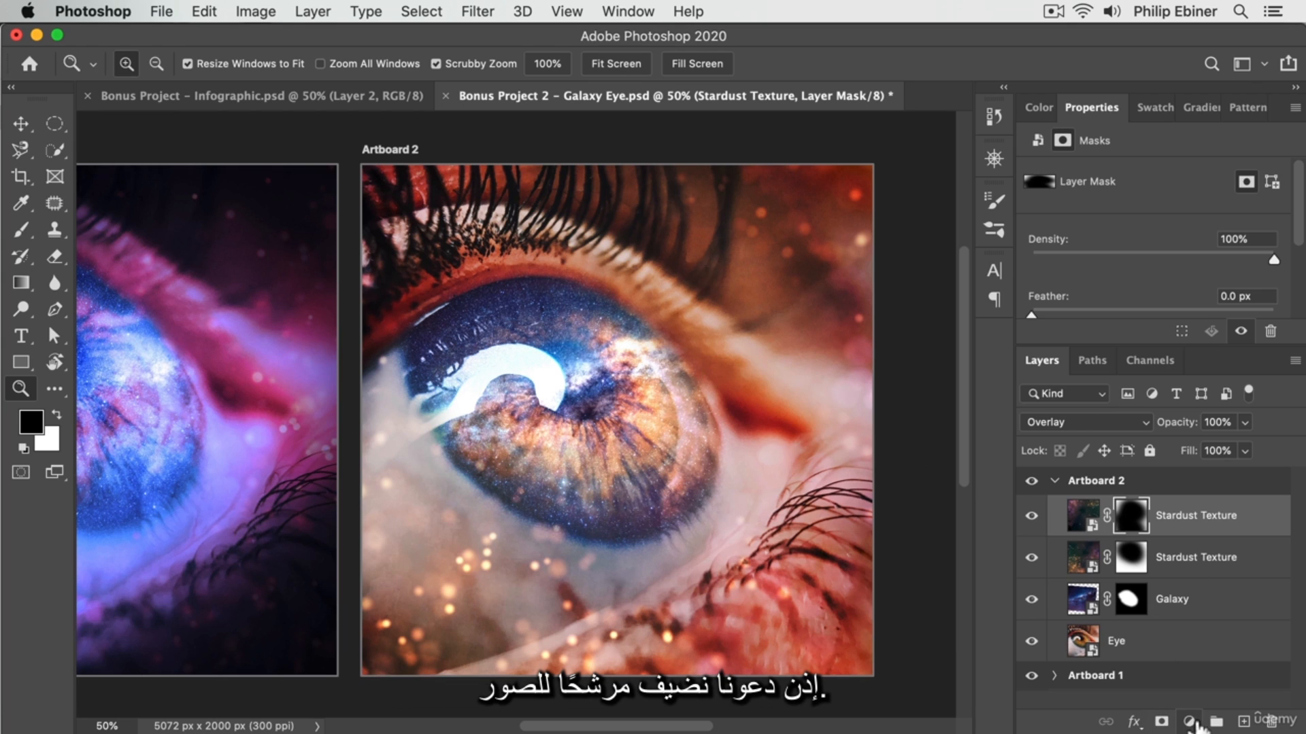
# Add a Photo Filter adjustment layer above the Stardust Texture layers with Cooling Filter (LBB) at 48% density.
pyautogui.click(1188, 721)
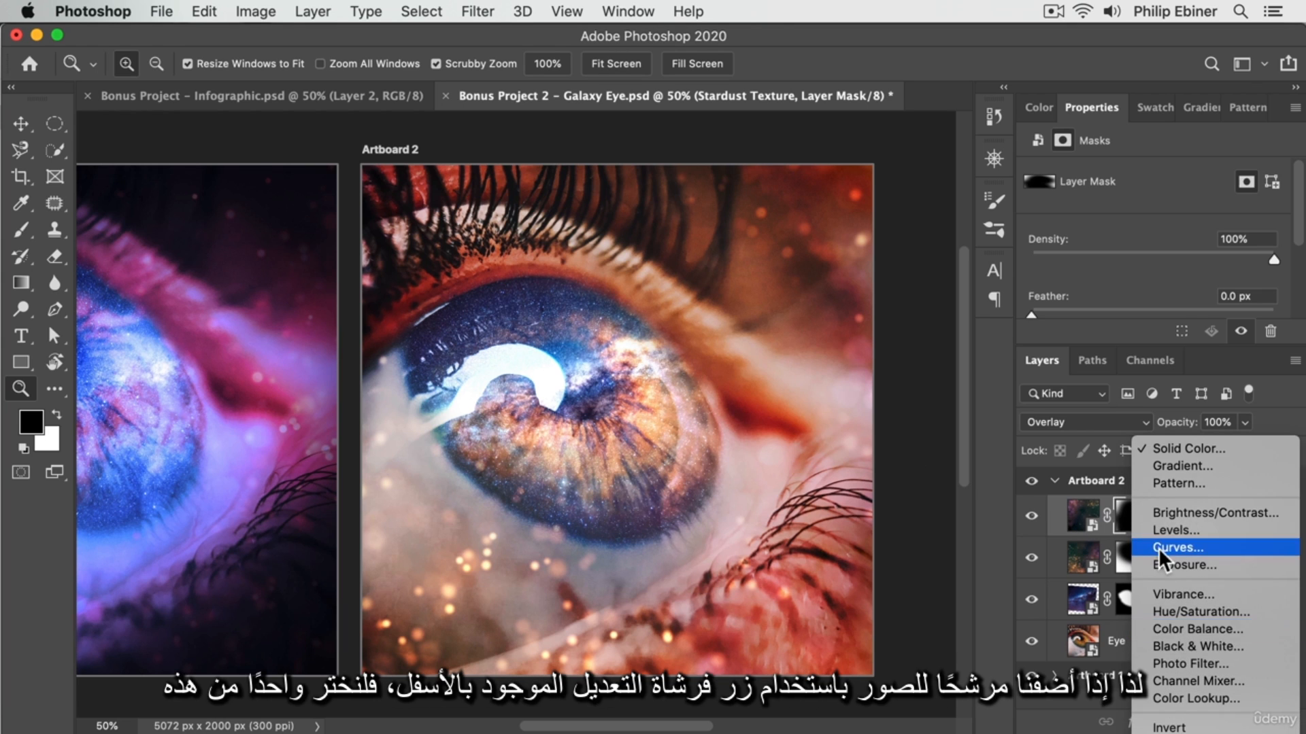
pyautogui.click(1183, 663)
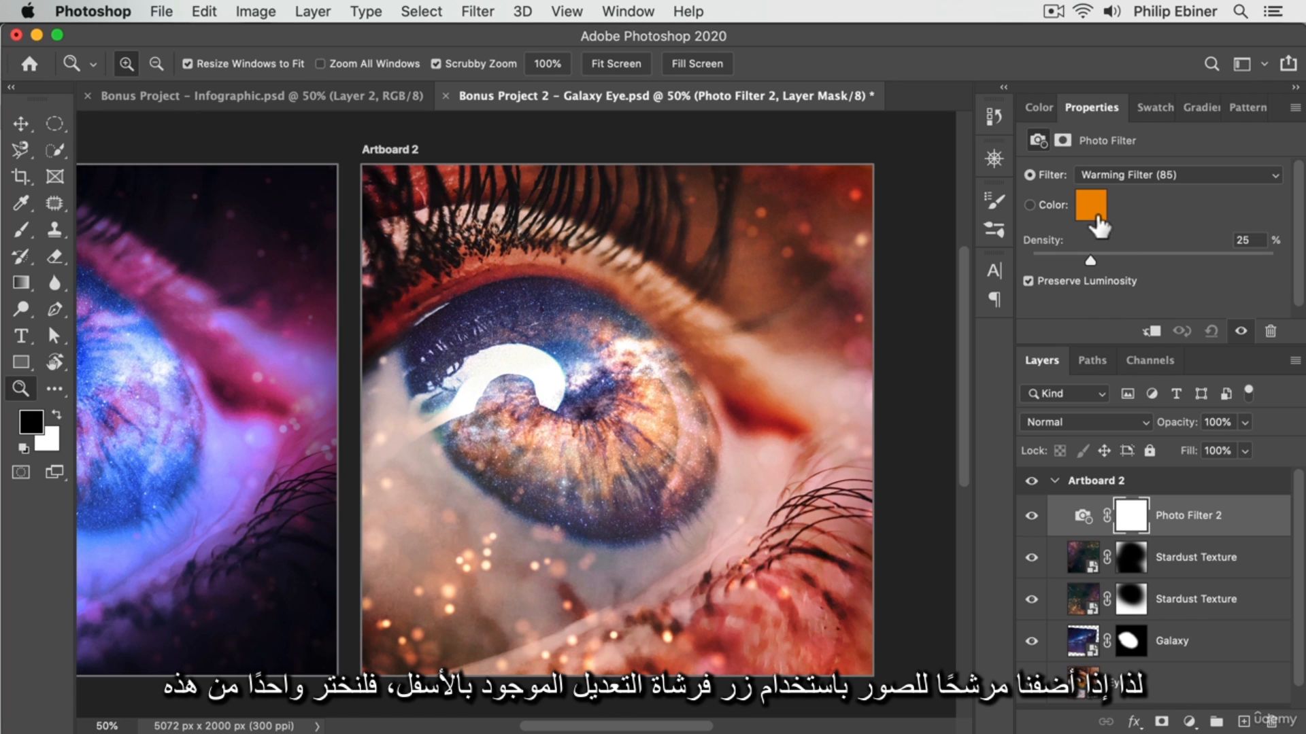
pyautogui.click(1095, 174)
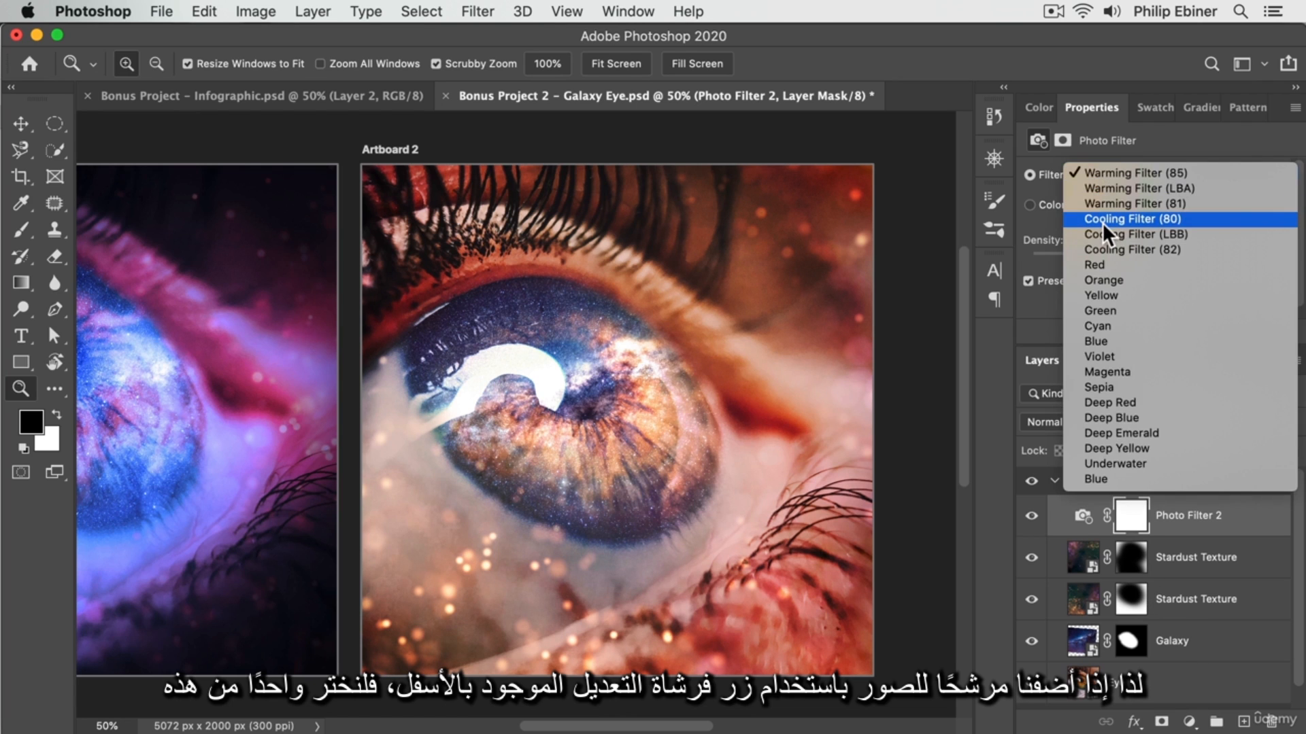
pyautogui.click(1103, 221)
pyautogui.click(1111, 174)
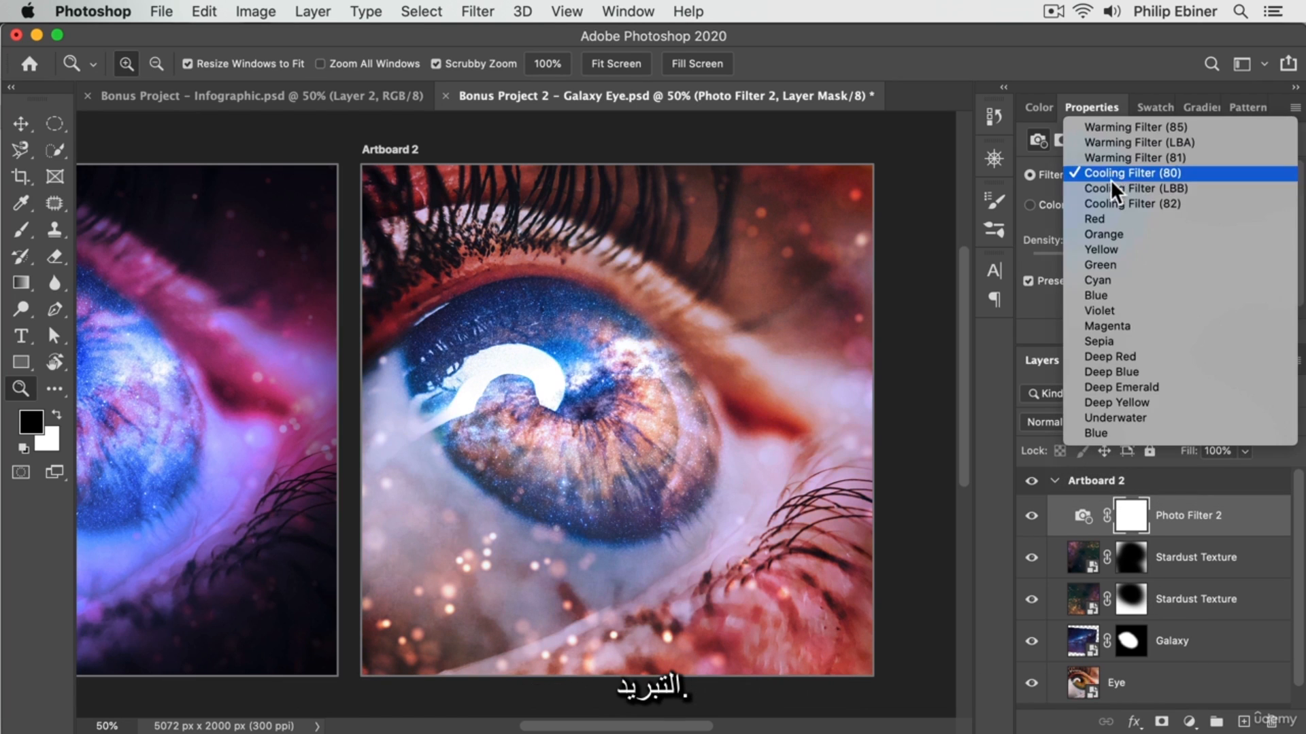
pyautogui.click(1109, 186)
pyautogui.moveTo(1145, 263)
pyautogui.mouseDown()
pyautogui.moveTo(1172, 256)
pyautogui.moveTo(1150, 251)
pyautogui.mouseUp()
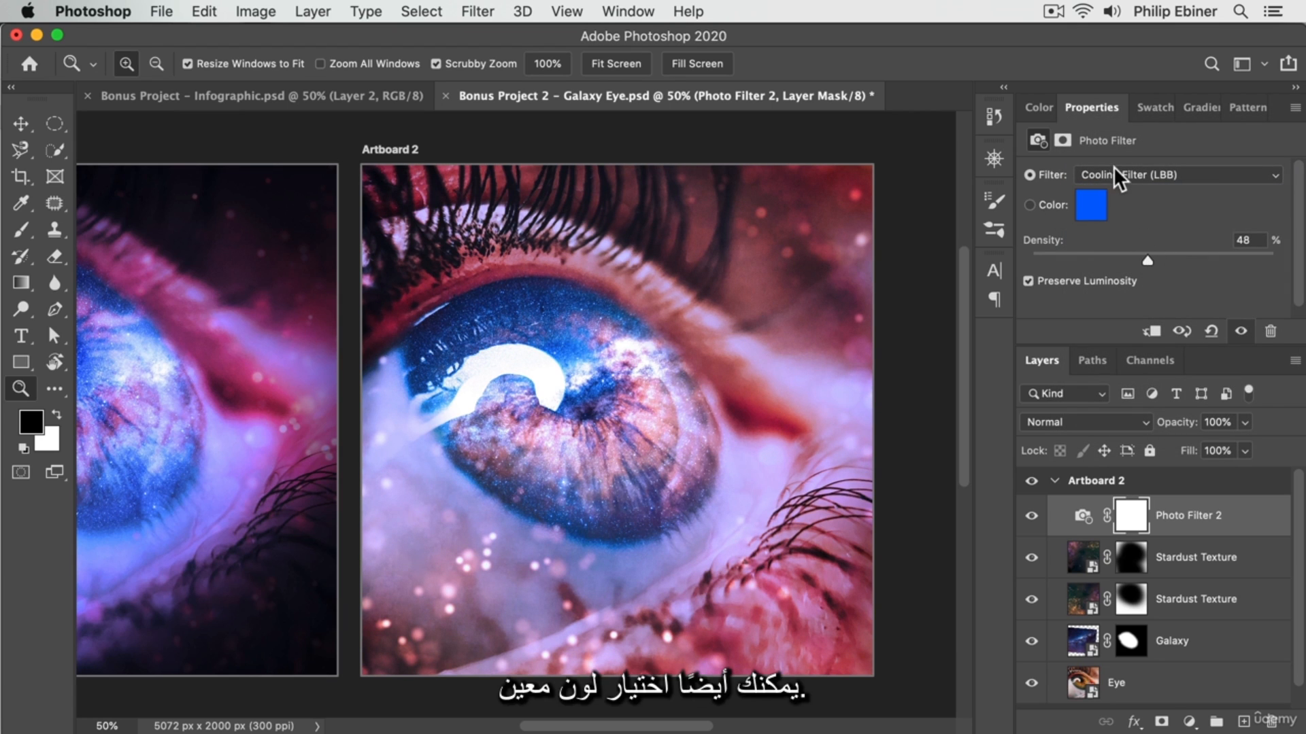
# Give the Photo Filter a custom deep blue colour (0021ca) and set its density to 59%.
pyautogui.click(1092, 204)
pyautogui.click(1007, 221)
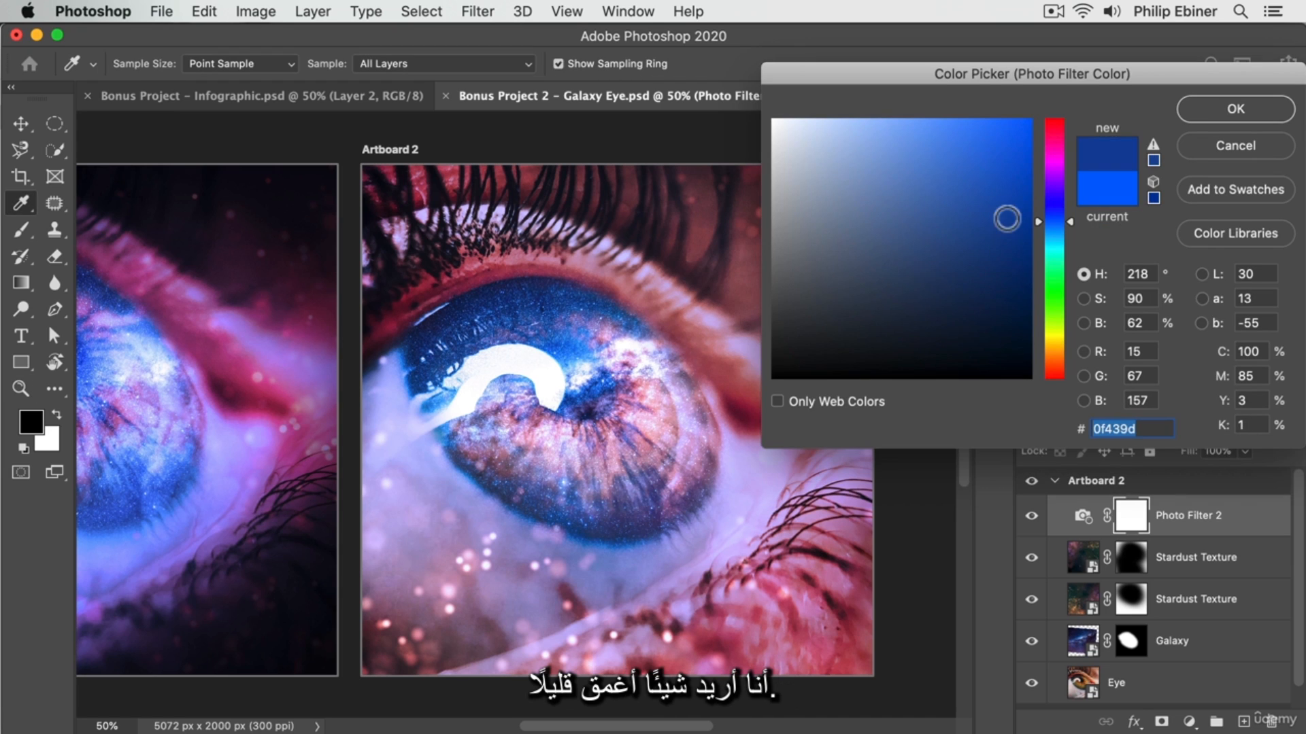
pyautogui.moveTo(1008, 221); pyautogui.dragTo(1028, 172)
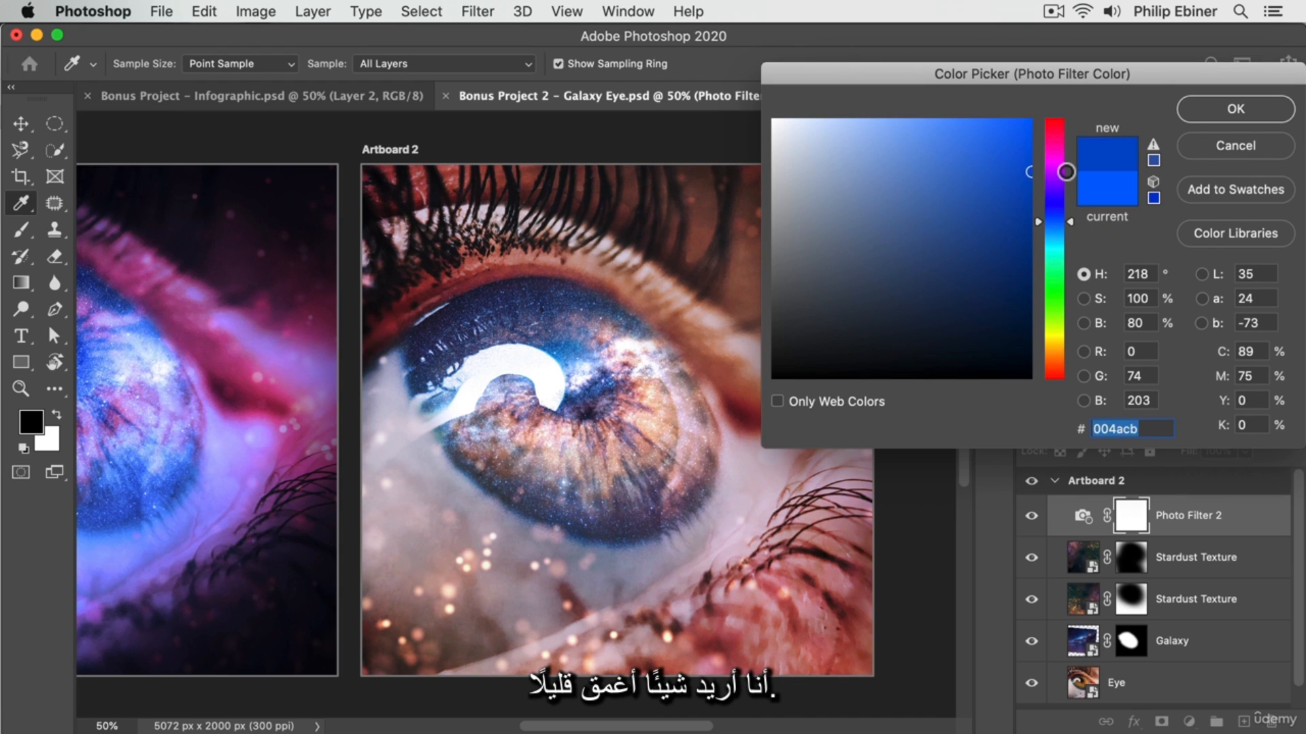
pyautogui.moveTo(1065, 224); pyautogui.dragTo(1069, 211)
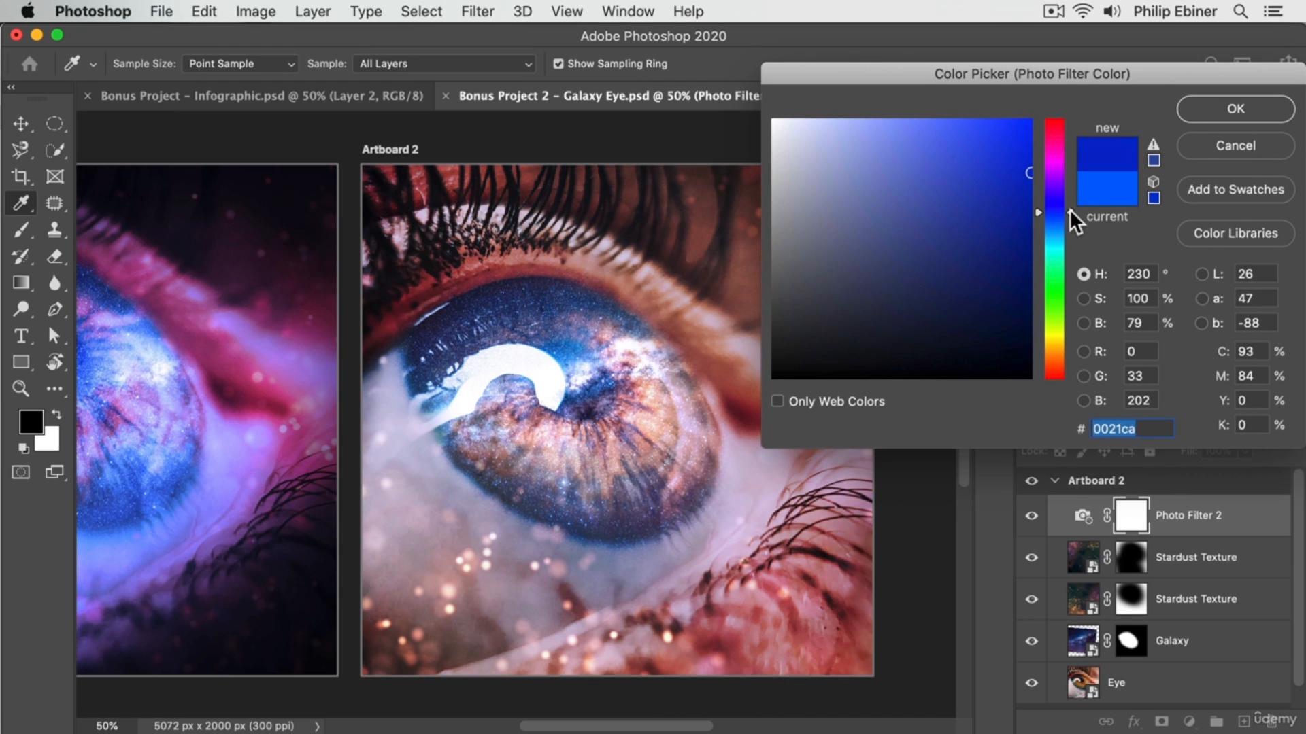
pyautogui.click(1209, 103)
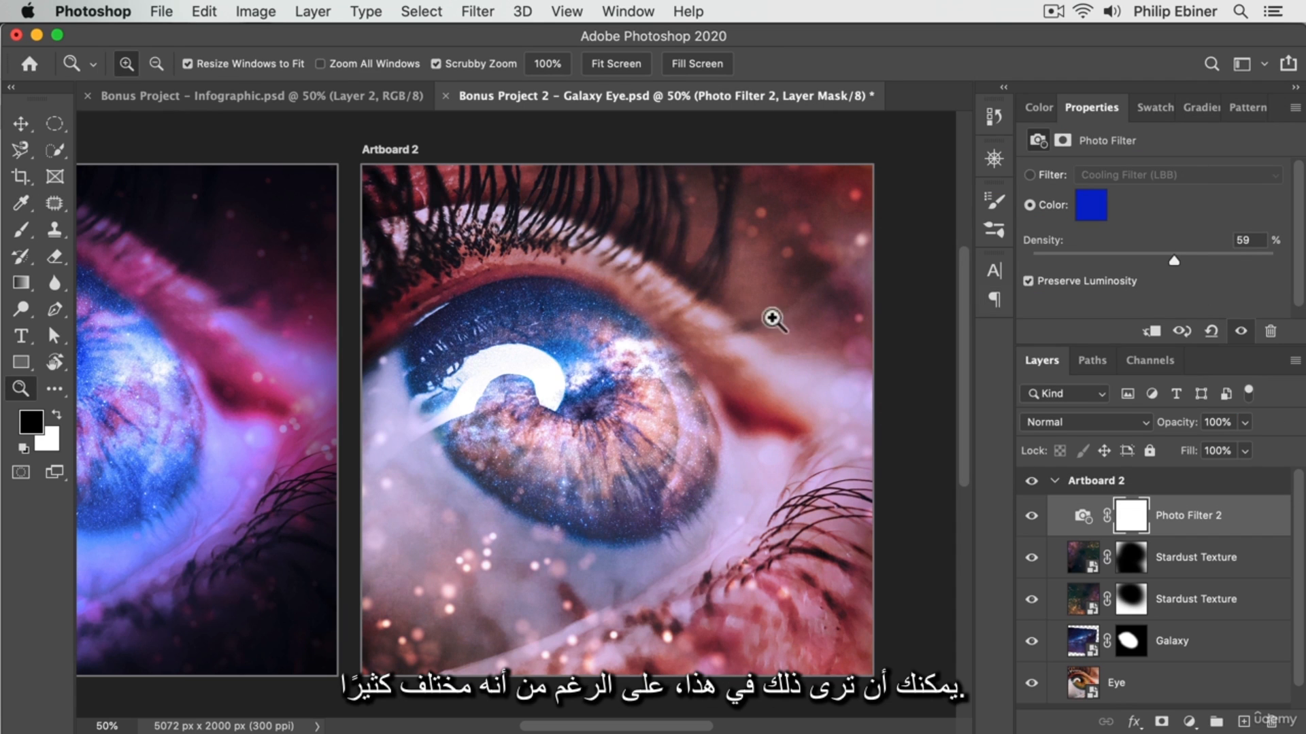
# Raise the Photo Filter 2 density to 67%.
pyautogui.moveTo(258, 385)
pyautogui.mouseDown()
pyautogui.moveTo(554, 388)
pyautogui.moveTo(268, 370)
pyautogui.mouseUp()
pyautogui.moveTo(1178, 262); pyautogui.dragTo(1192, 251)
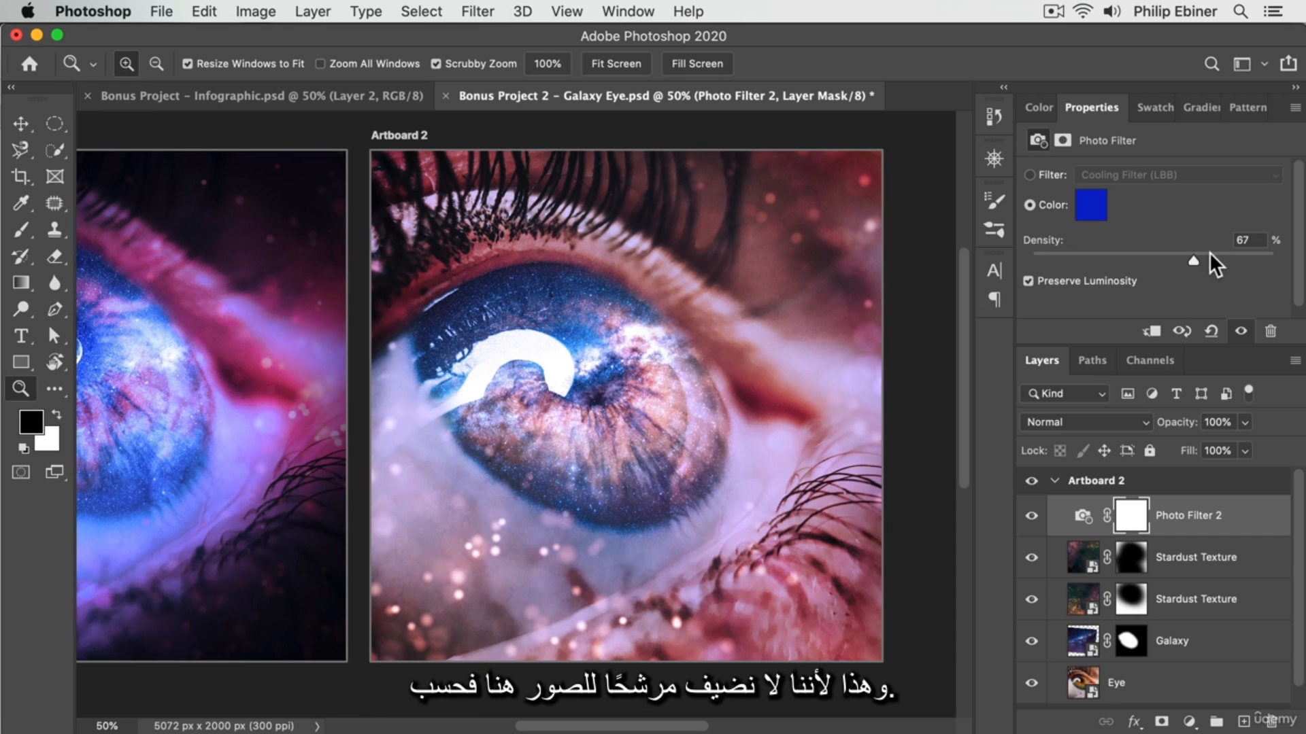
# Add a black (000000) Solid Color fill layer and place it between Photo Filter 2 and the Stardust Texture layers.
pyautogui.click(1165, 697)
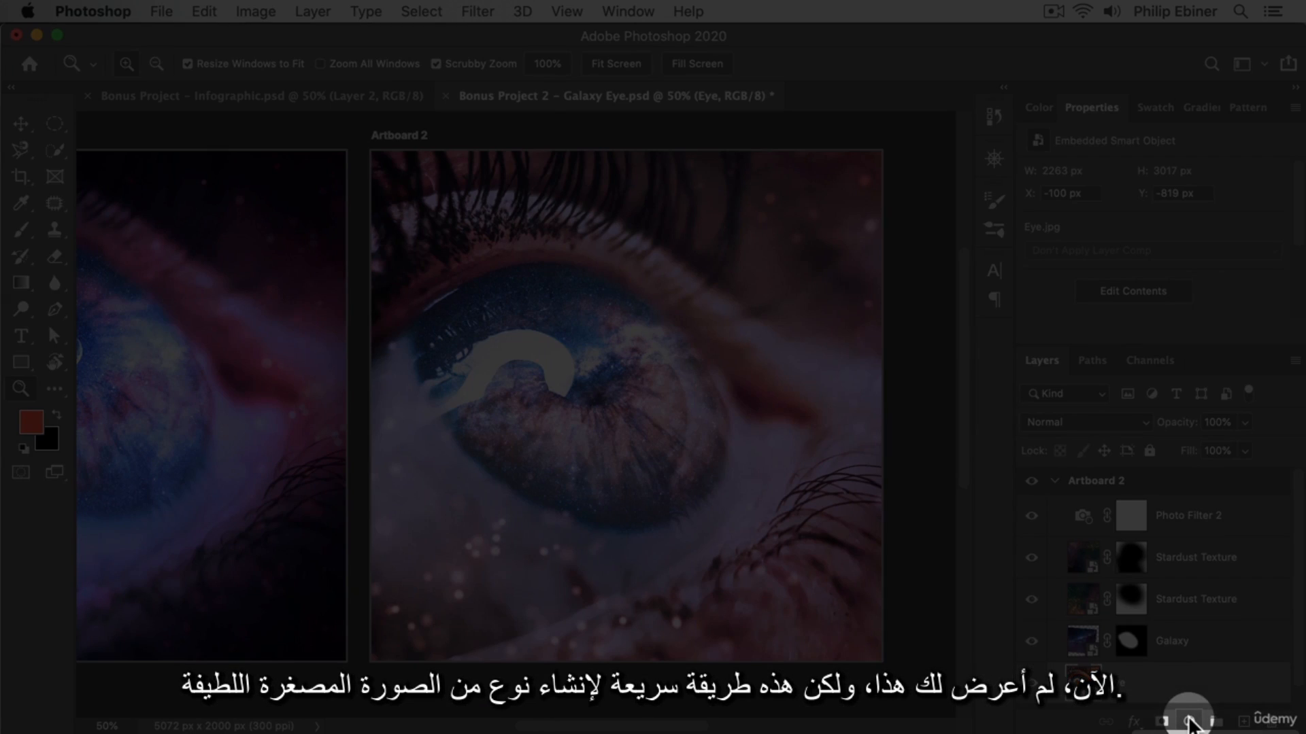
pyautogui.click(1189, 724)
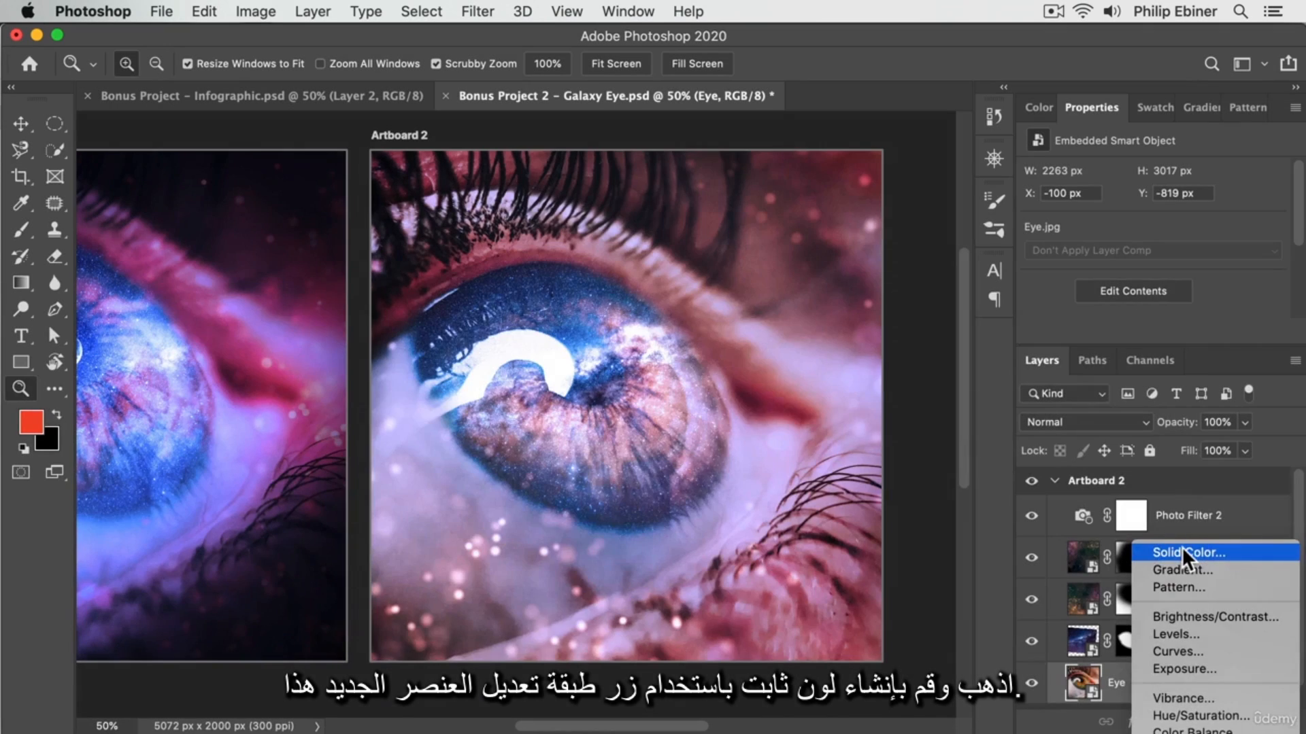
pyautogui.click(1182, 546)
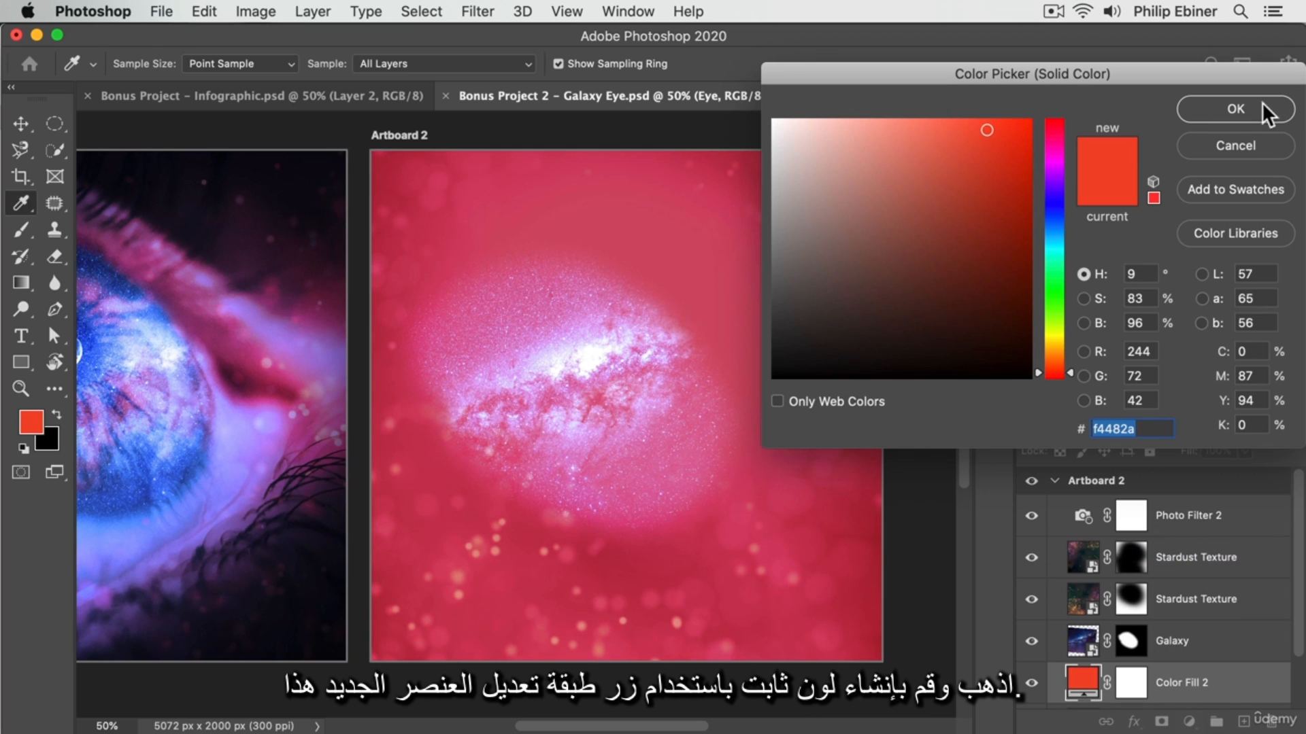
pyautogui.moveTo(956, 253); pyautogui.dragTo(508, 531)
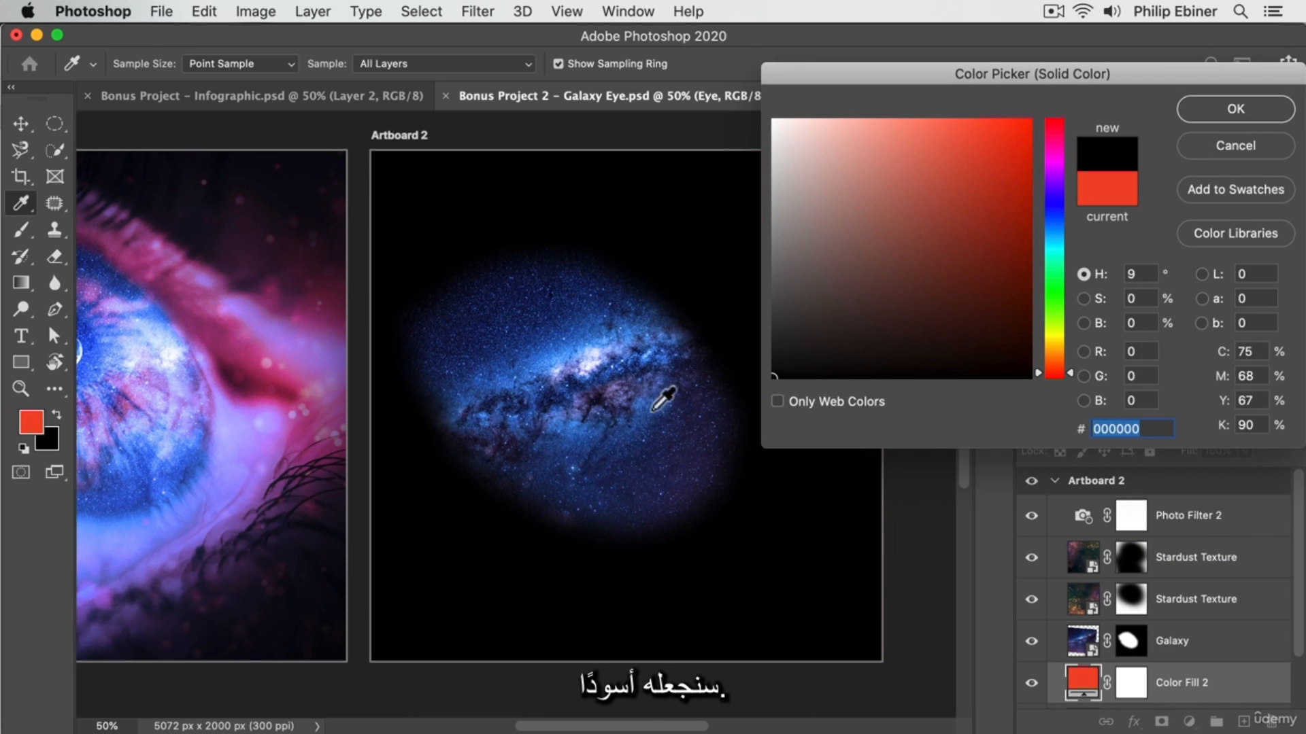
pyautogui.click(1233, 110)
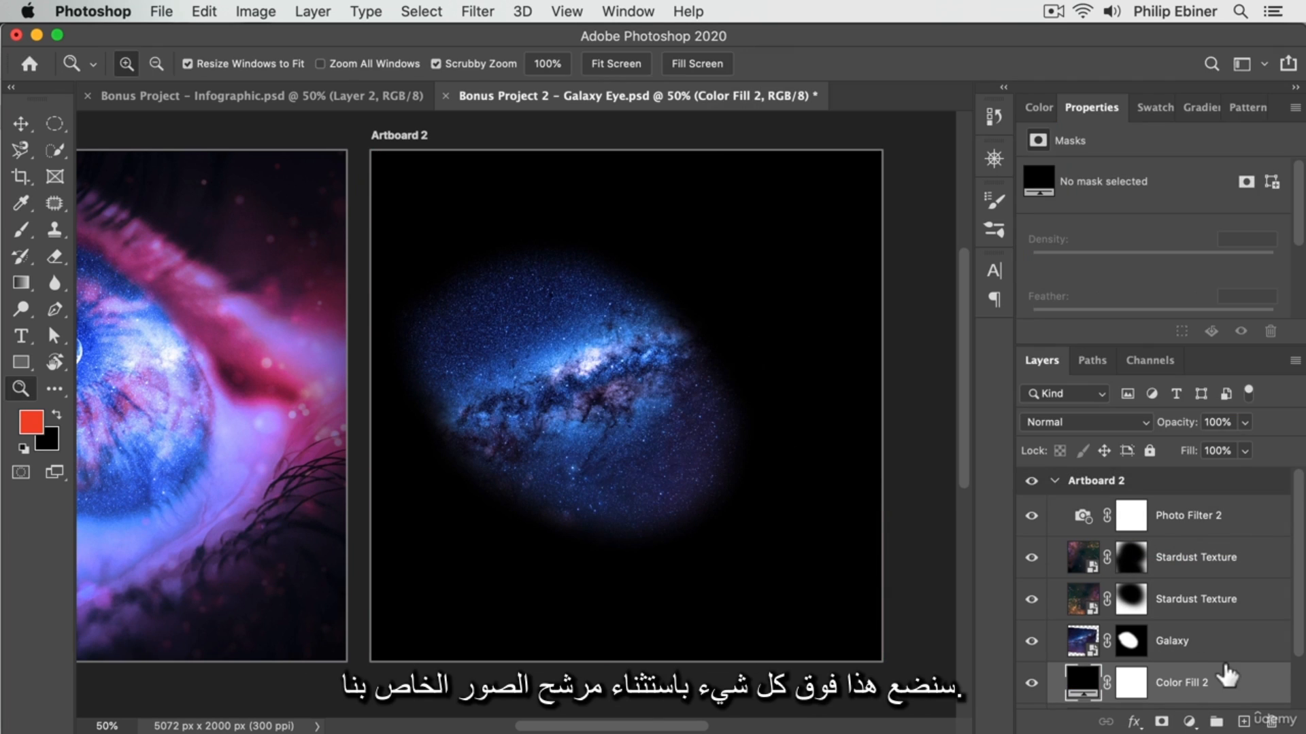
pyautogui.moveTo(1211, 682); pyautogui.dragTo(1205, 532)
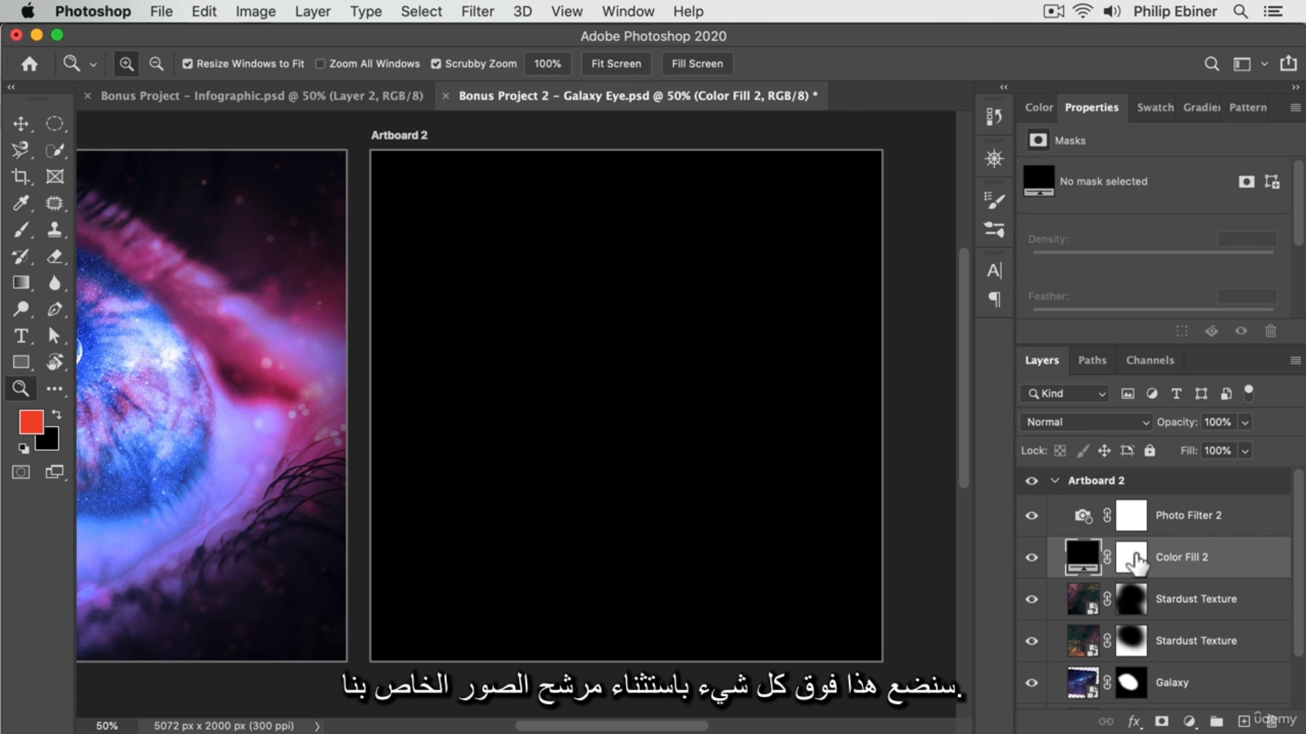
# Paint black on the Color Fill 2 mask with a very large soft brush to reveal the eye, leaving a dark vignette around the edges.
pyautogui.click(1132, 559)
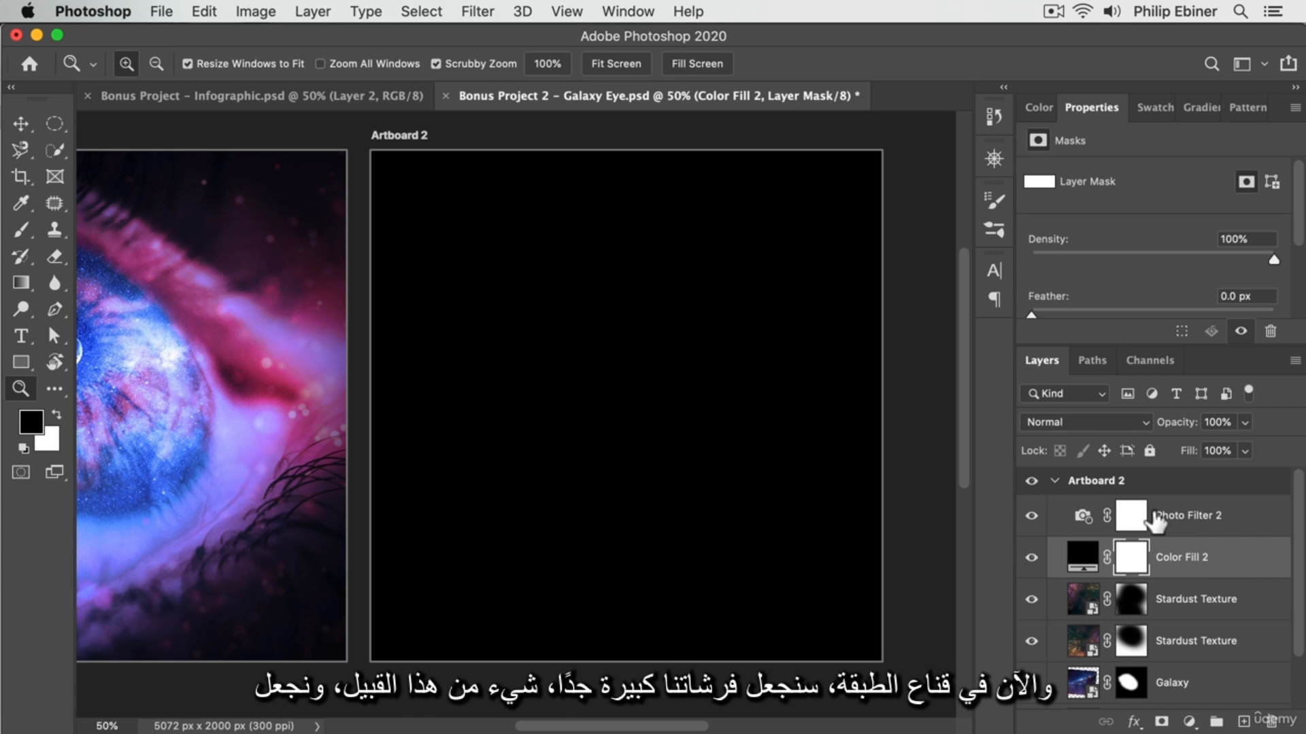
pyautogui.press('b')
pyautogui.moveTo(563, 386); pyautogui.dragTo(847, 424)
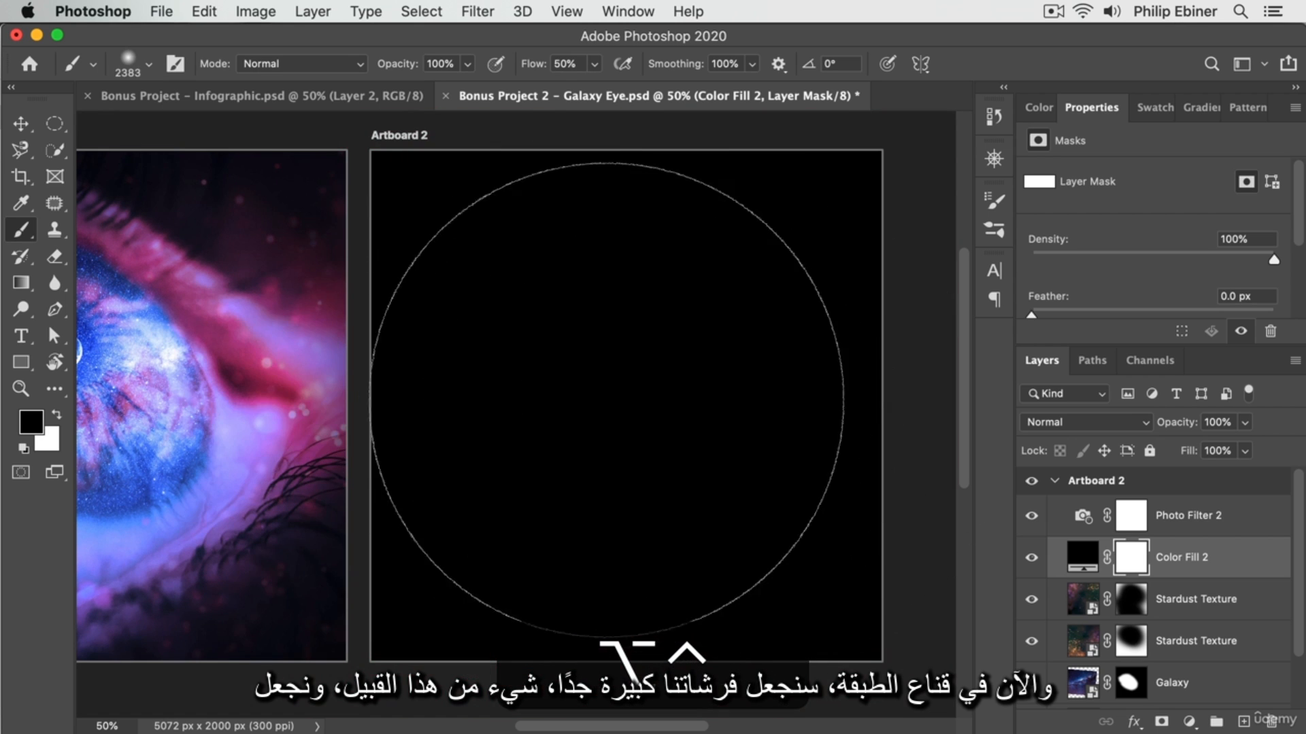
pyautogui.moveTo(602, 404)
pyautogui.mouseDown()
pyautogui.moveTo(591, 578)
pyautogui.moveTo(564, 240)
pyautogui.mouseUp()
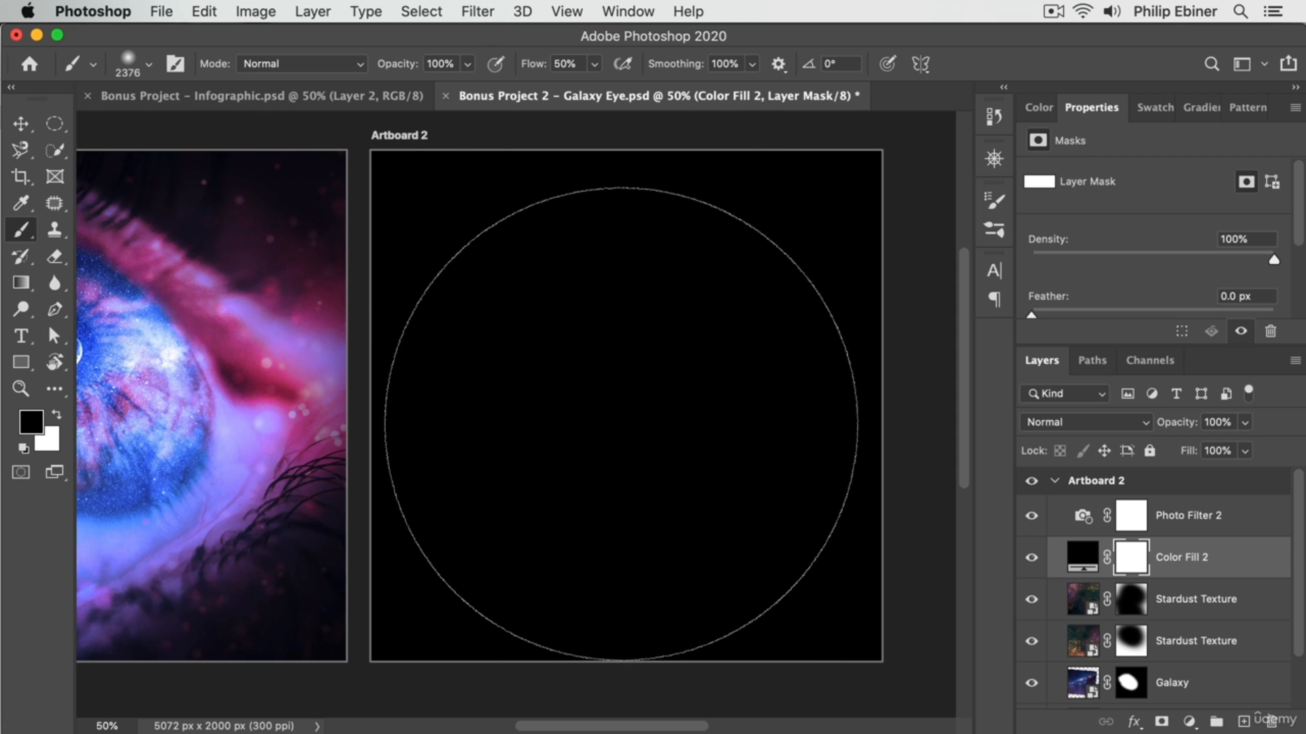
pyautogui.moveTo(619, 405); pyautogui.dragTo(493, 408)
pyautogui.click(618, 401)
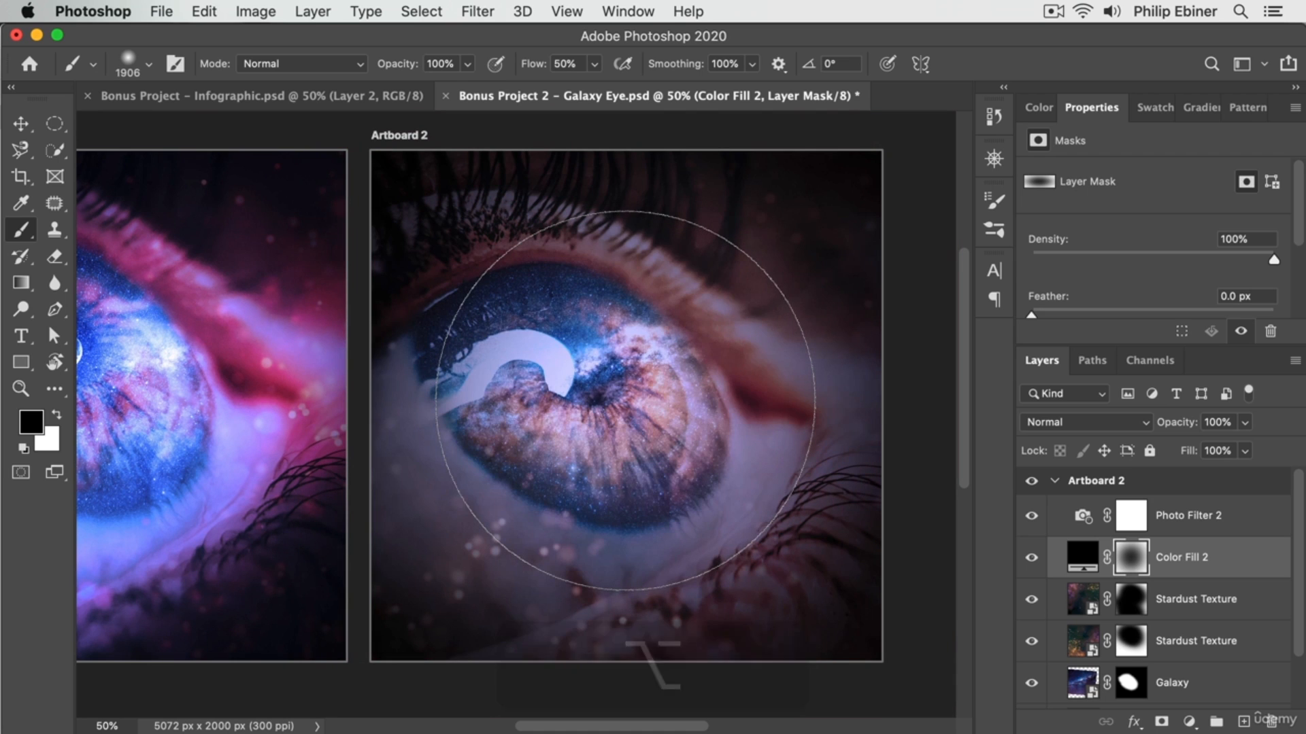
pyautogui.click(634, 426)
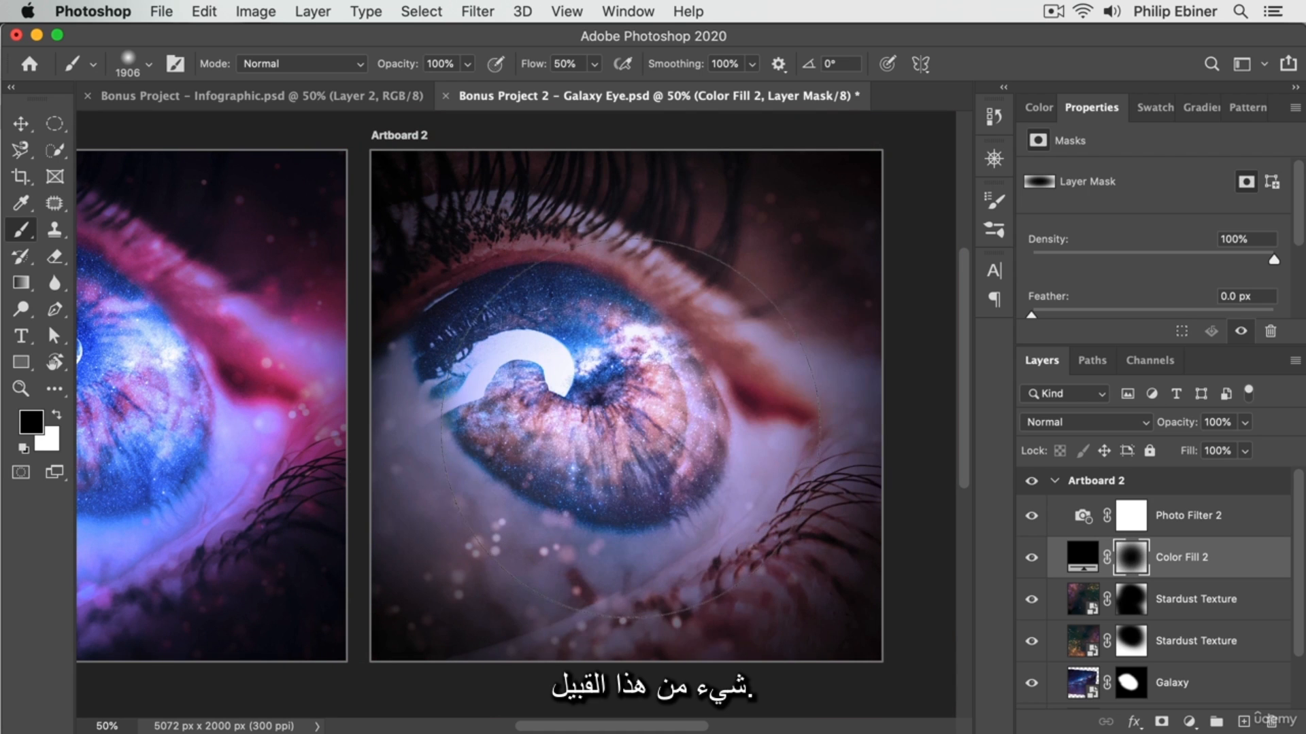
# Compare Artboard 2 with Artboard 1 and raise the Photo Filter 2 density to 87%.
pyautogui.press('v')
pyautogui.press('z')
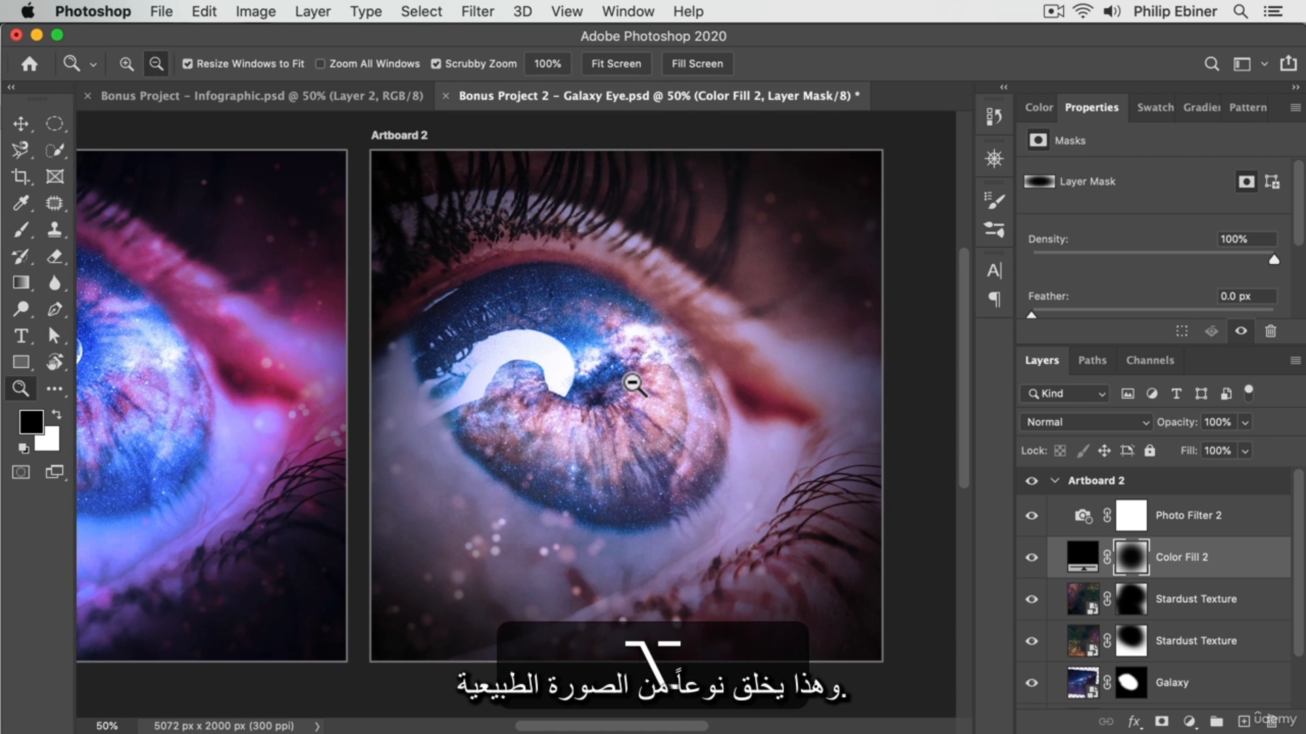
pyautogui.keyDown('alt'); pyautogui.click(476, 385); pyautogui.keyUp('alt')
pyautogui.moveTo(476, 385); pyautogui.dragTo(598, 379)
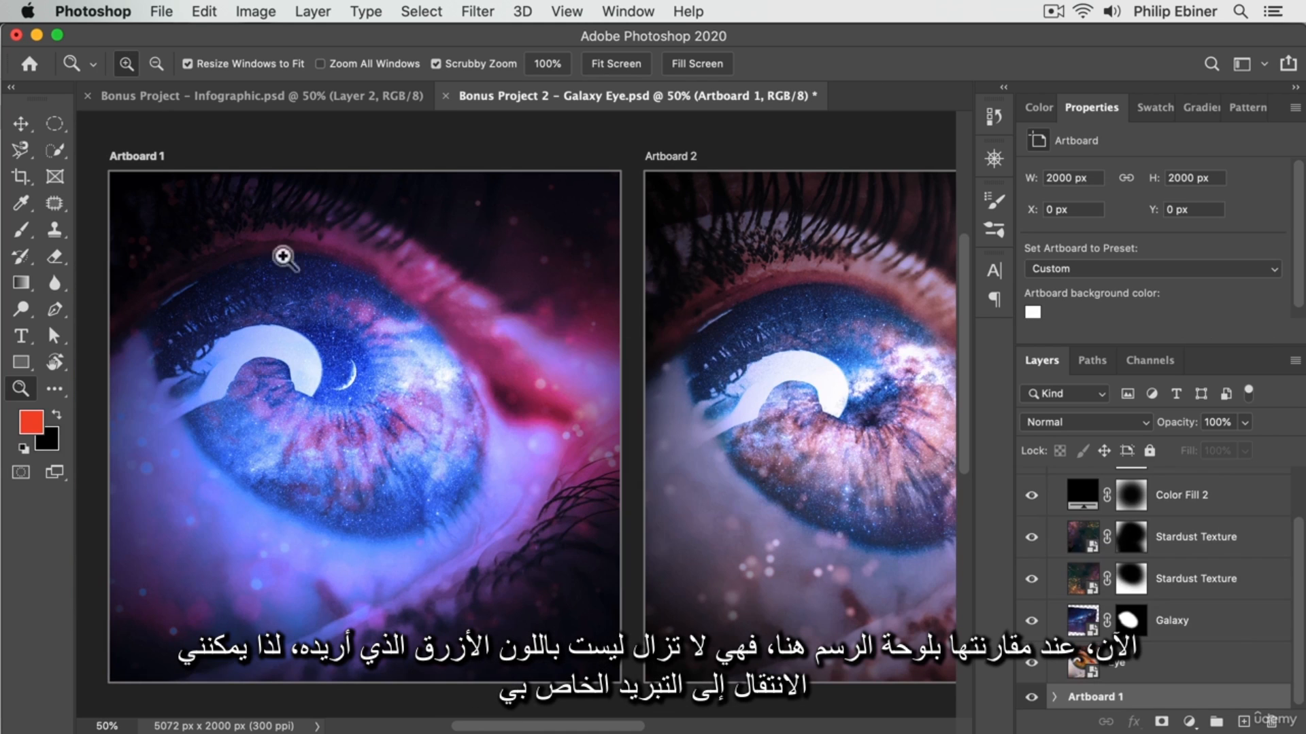
pyautogui.moveTo(536, 356); pyautogui.dragTo(201, 338)
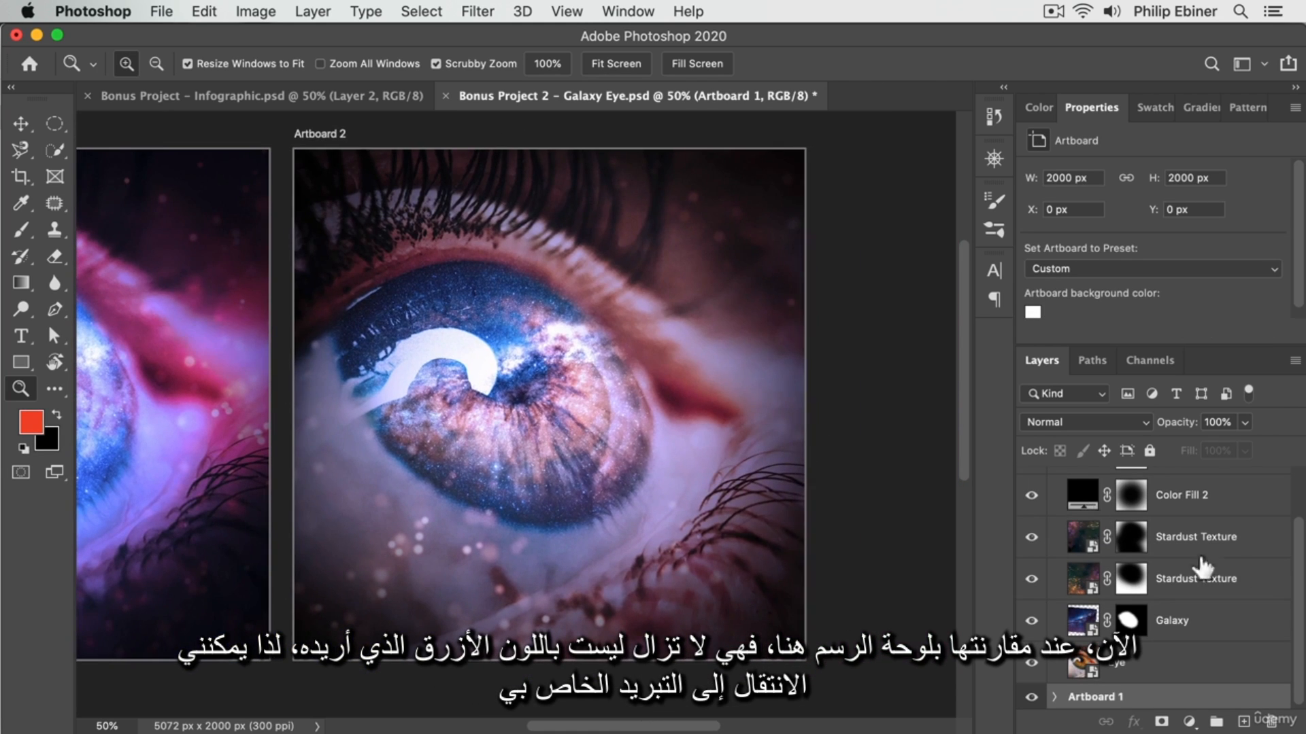
pyautogui.scroll(2, 1200, 566)
pyautogui.click(1191, 495)
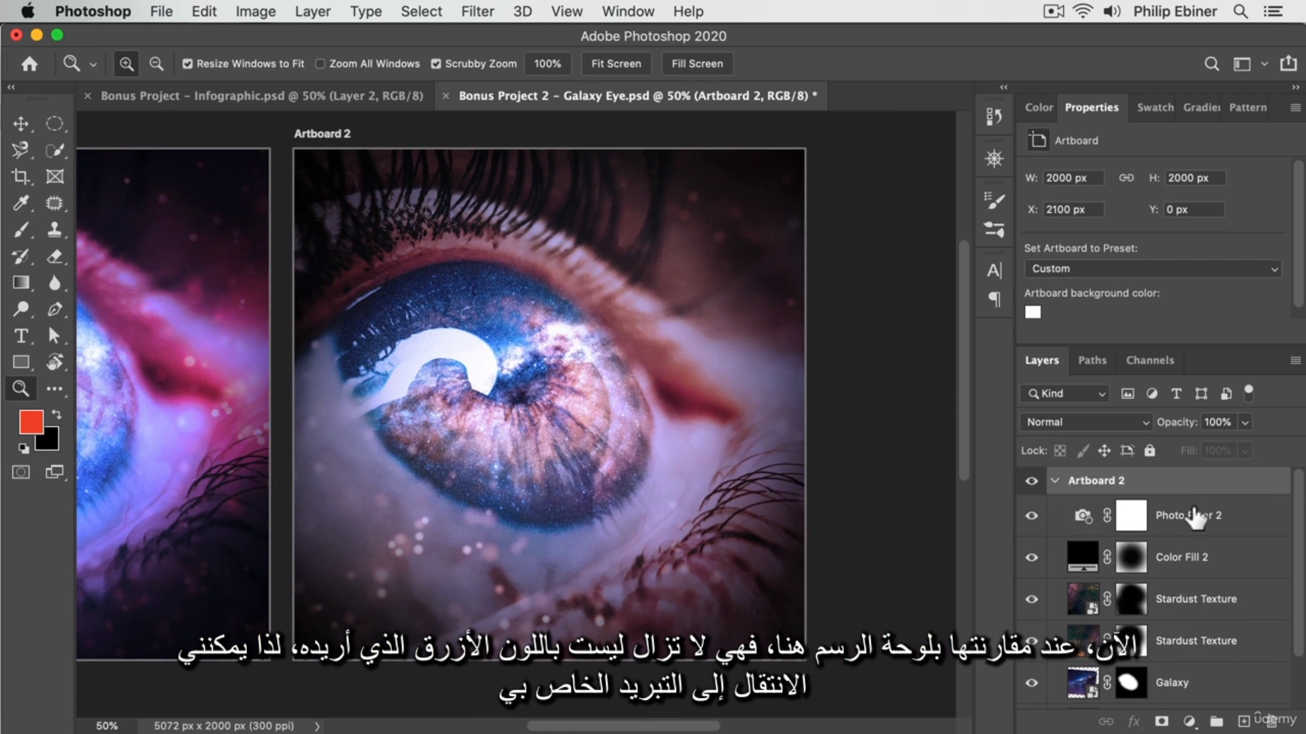
pyautogui.click(1196, 518)
pyautogui.moveTo(1206, 258); pyautogui.dragTo(1227, 261)
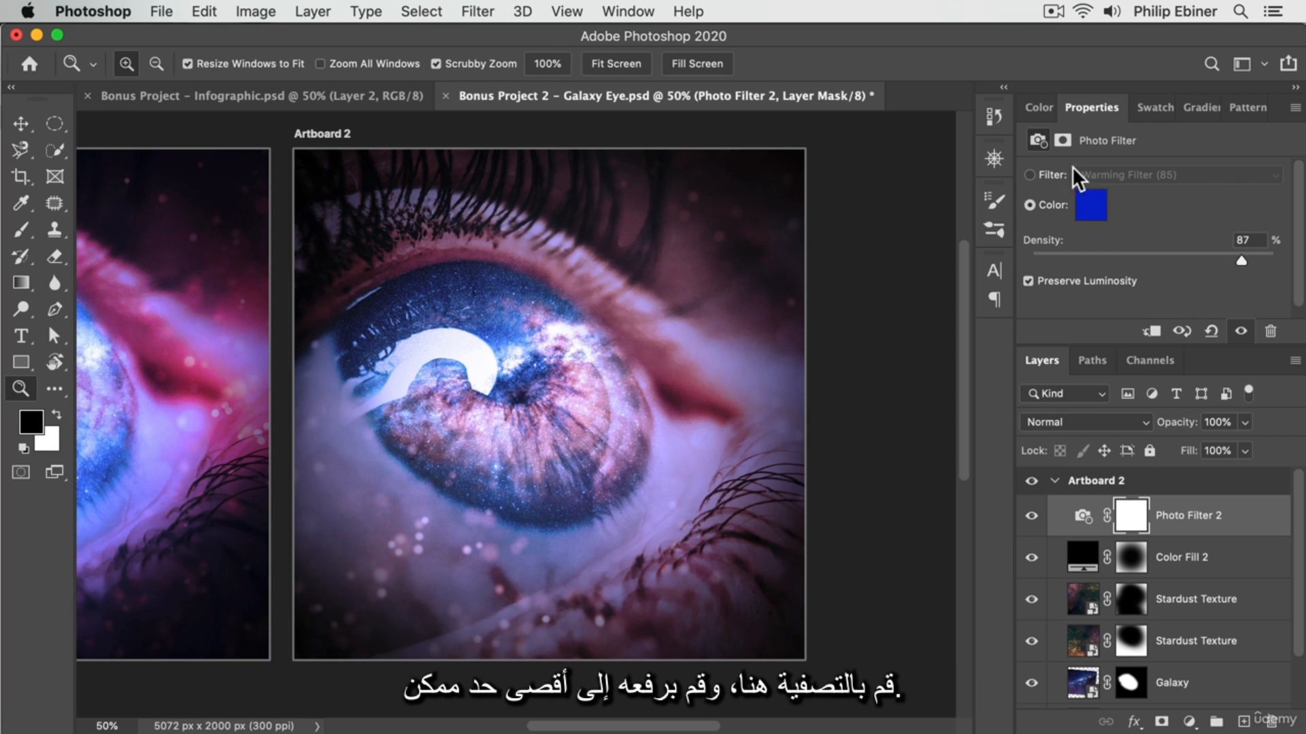
# Switch Photo Filter 2 from its custom colour to a preset, trying Cooling Filter (80) before choosing Cooling Filter (LBB).
pyautogui.click(1044, 174)
pyautogui.click(1149, 174)
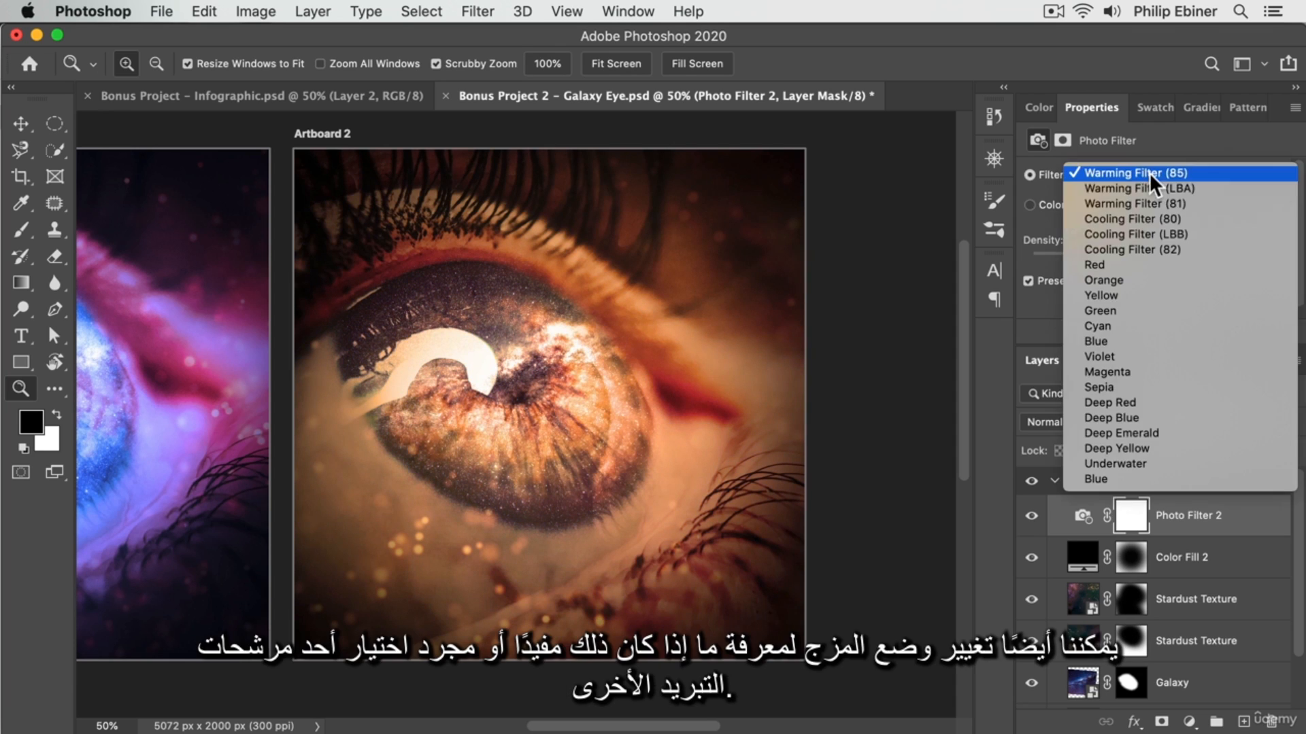
pyautogui.click(1141, 220)
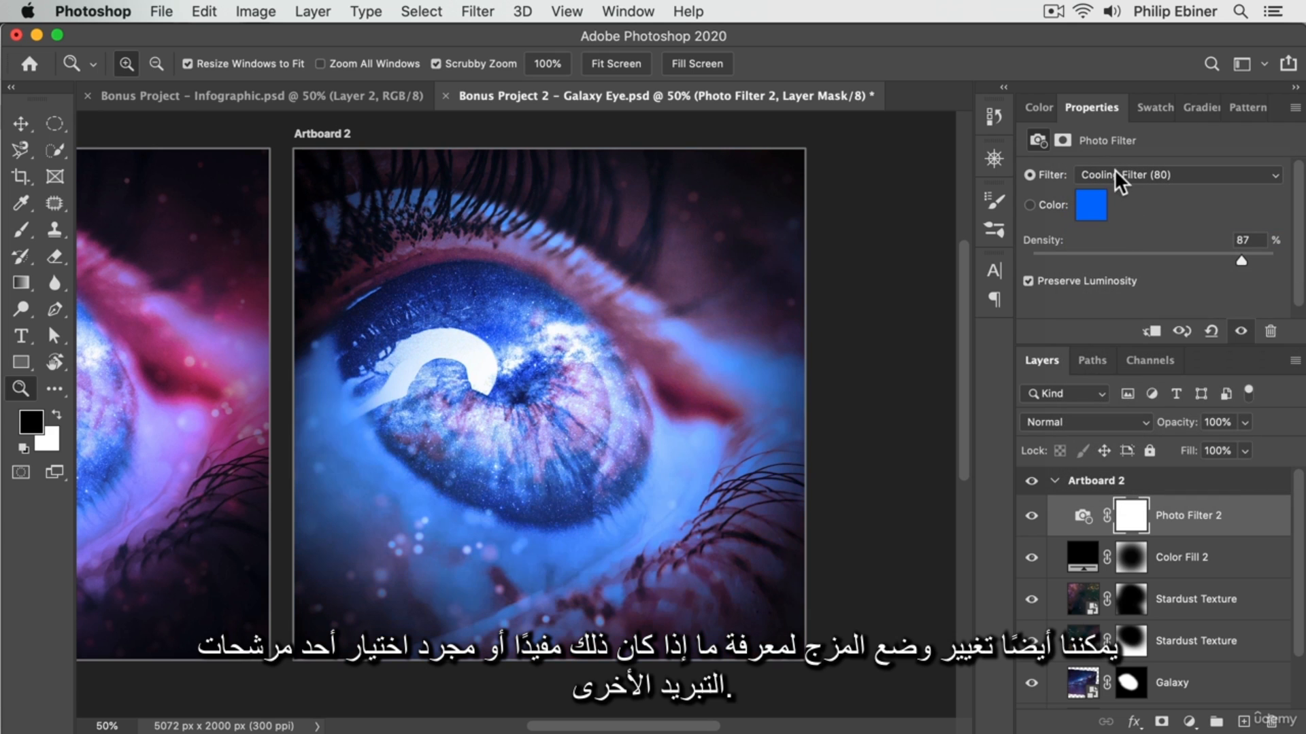
pyautogui.click(1127, 170)
pyautogui.click(1129, 188)
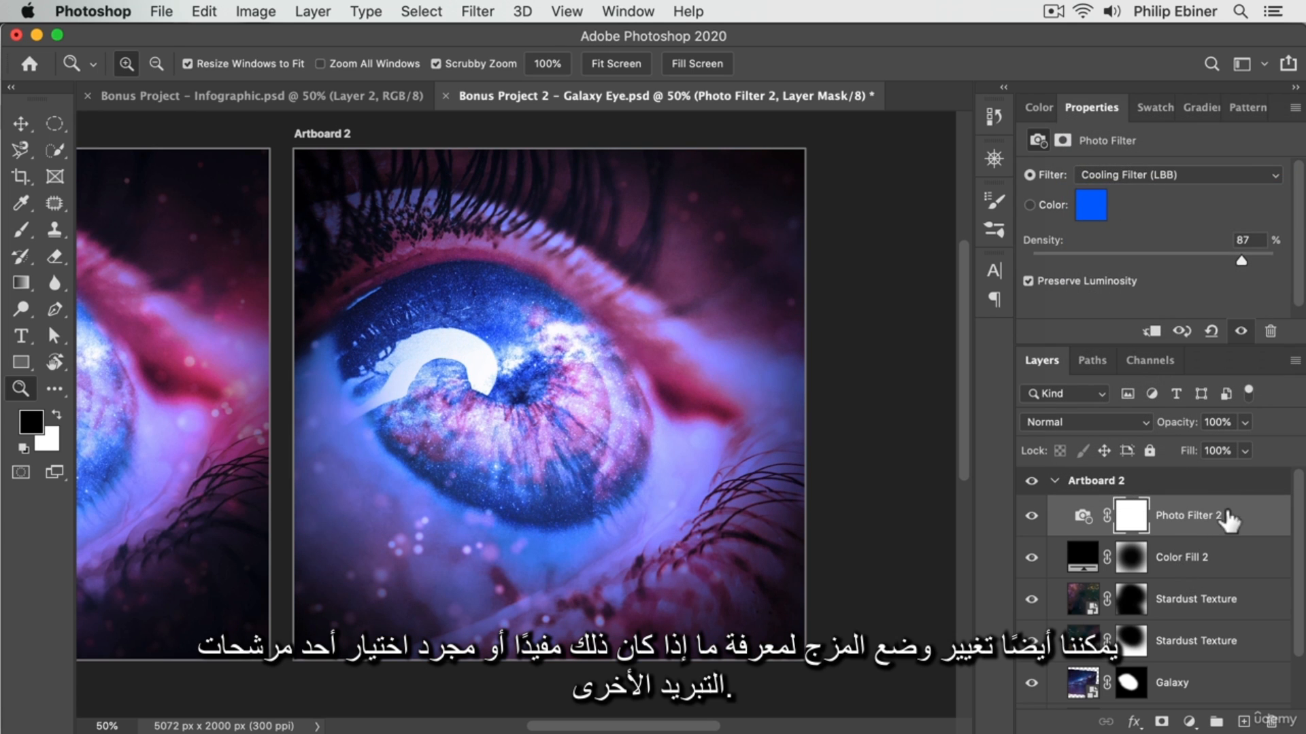
# Set the Photo Filter 2 layer's blend mode to Multiply and its opacity to 50%.
pyautogui.click(1070, 424)
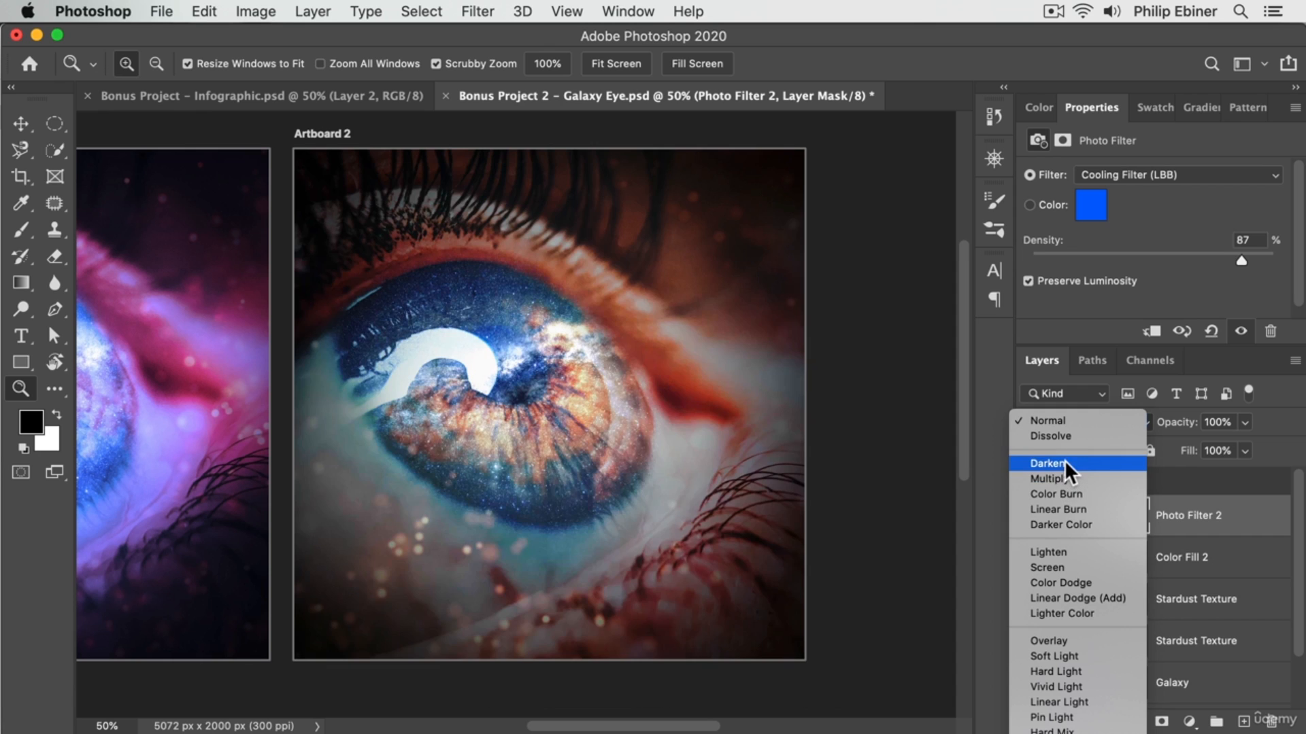
pyautogui.click(1060, 477)
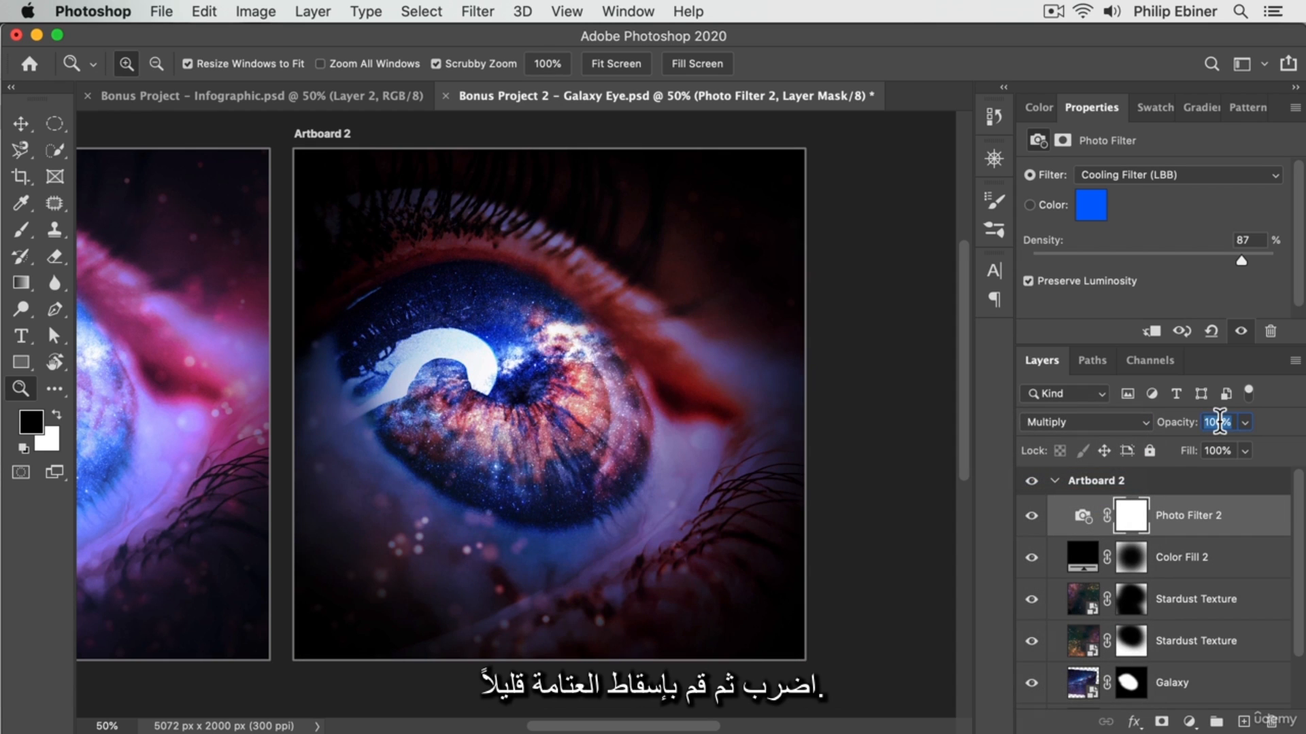
pyautogui.write('50')
pyautogui.press('Return')
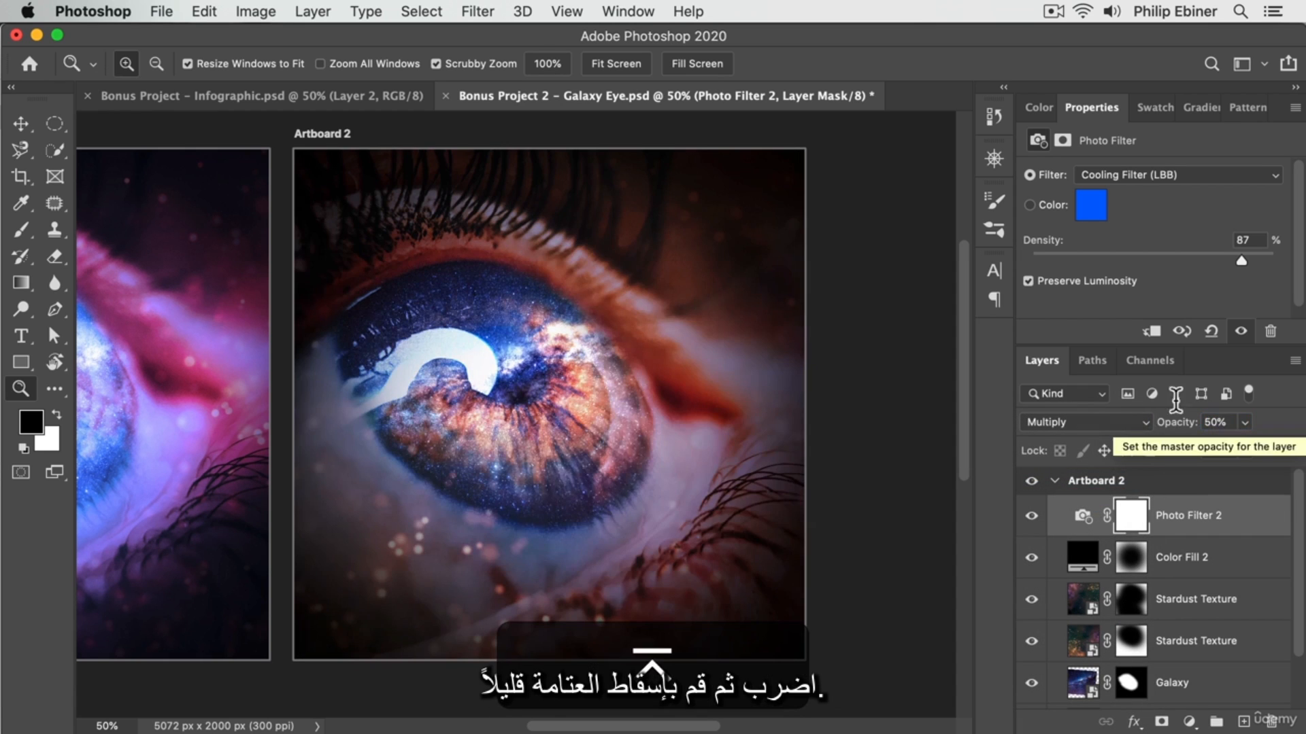
# Place Moon.jpg from Project C's Photos folder in Finder onto Artboard 2, above Photo Filter 2, and move it over the eye.
pyautogui.keyDown('alt'); pyautogui.click(575, 410); pyautogui.keyUp('alt')
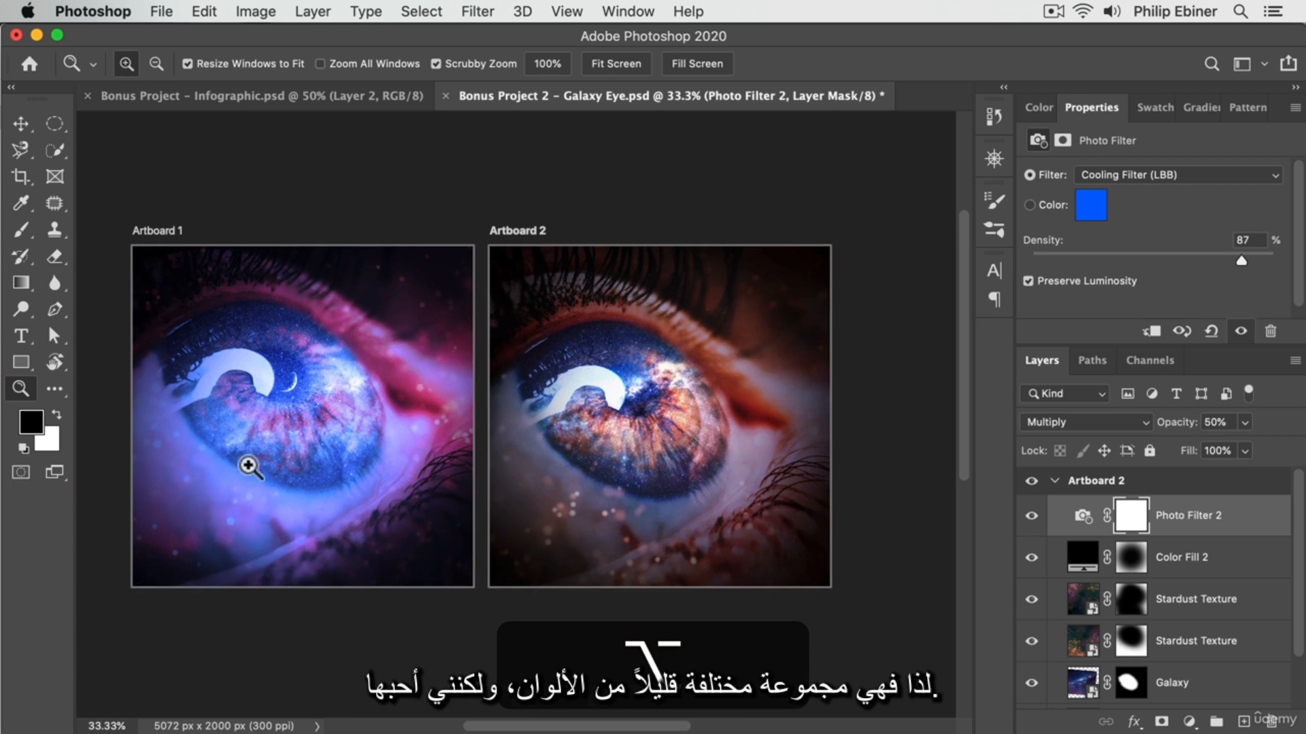
pyautogui.press('super+Tab')
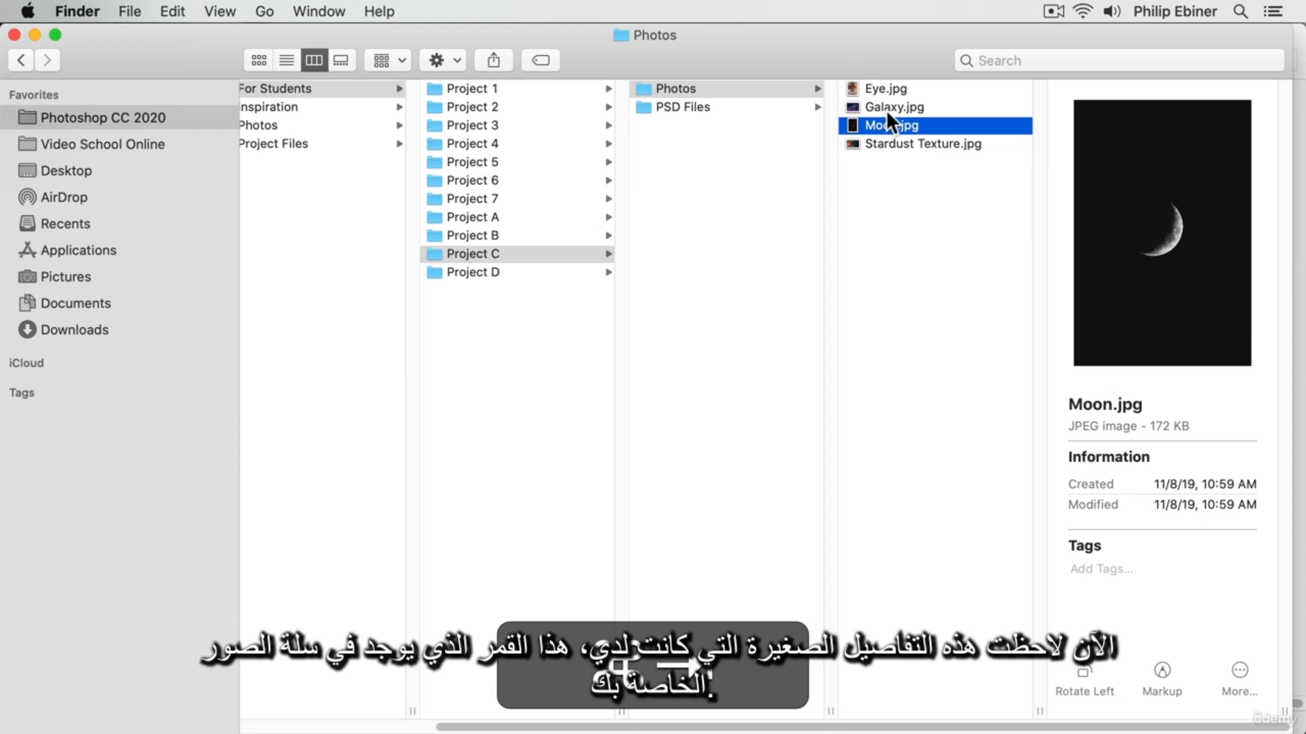
pyautogui.moveTo(891, 118); pyautogui.dragTo(724, 98)
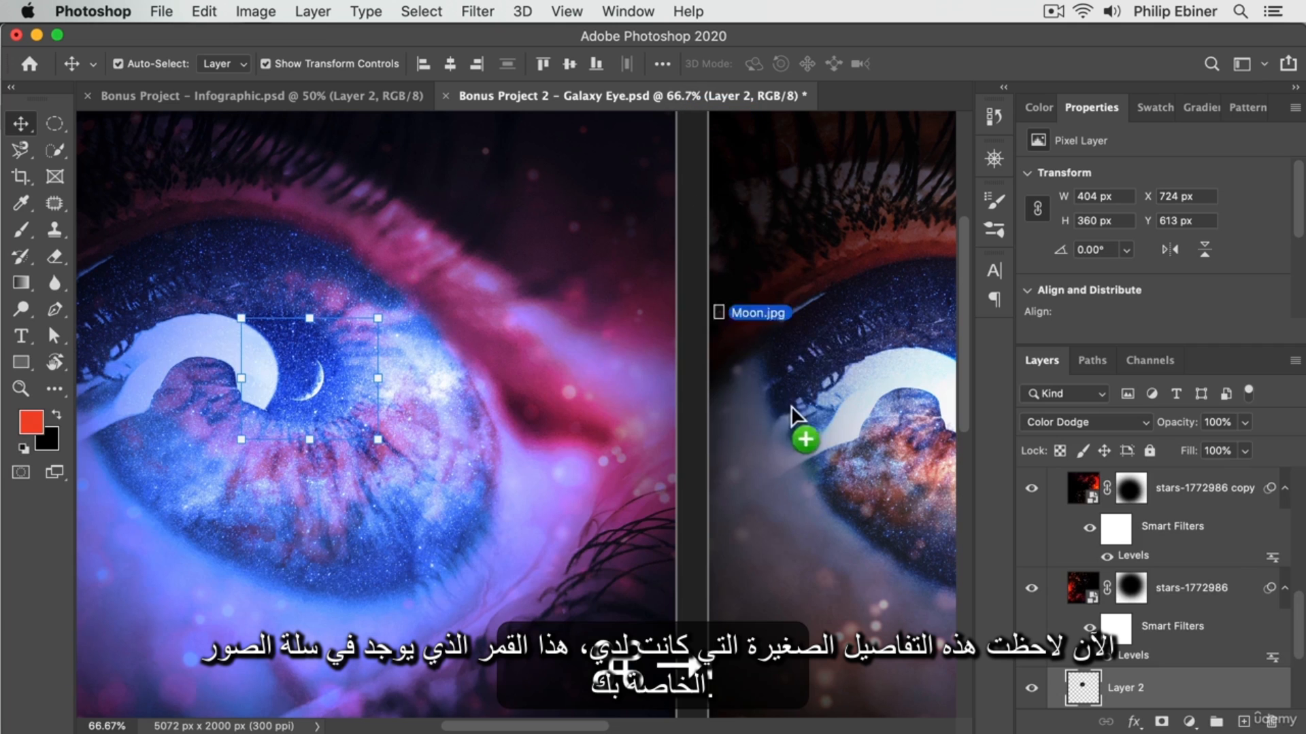
pyautogui.moveTo(790, 405); pyautogui.dragTo(846, 332)
pyautogui.moveTo(375, 409); pyautogui.dragTo(415, 390)
pyautogui.moveTo(1163, 699); pyautogui.dragTo(1169, 533)
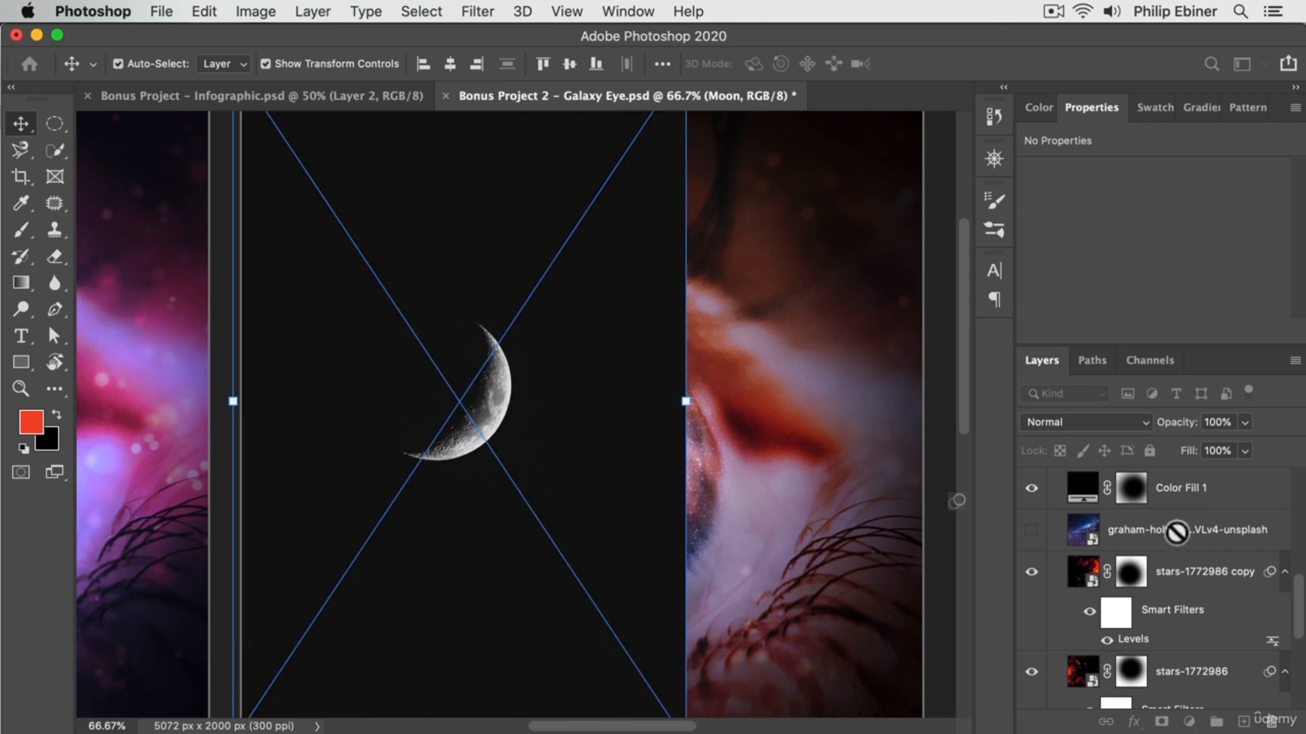
pyautogui.click(689, 431)
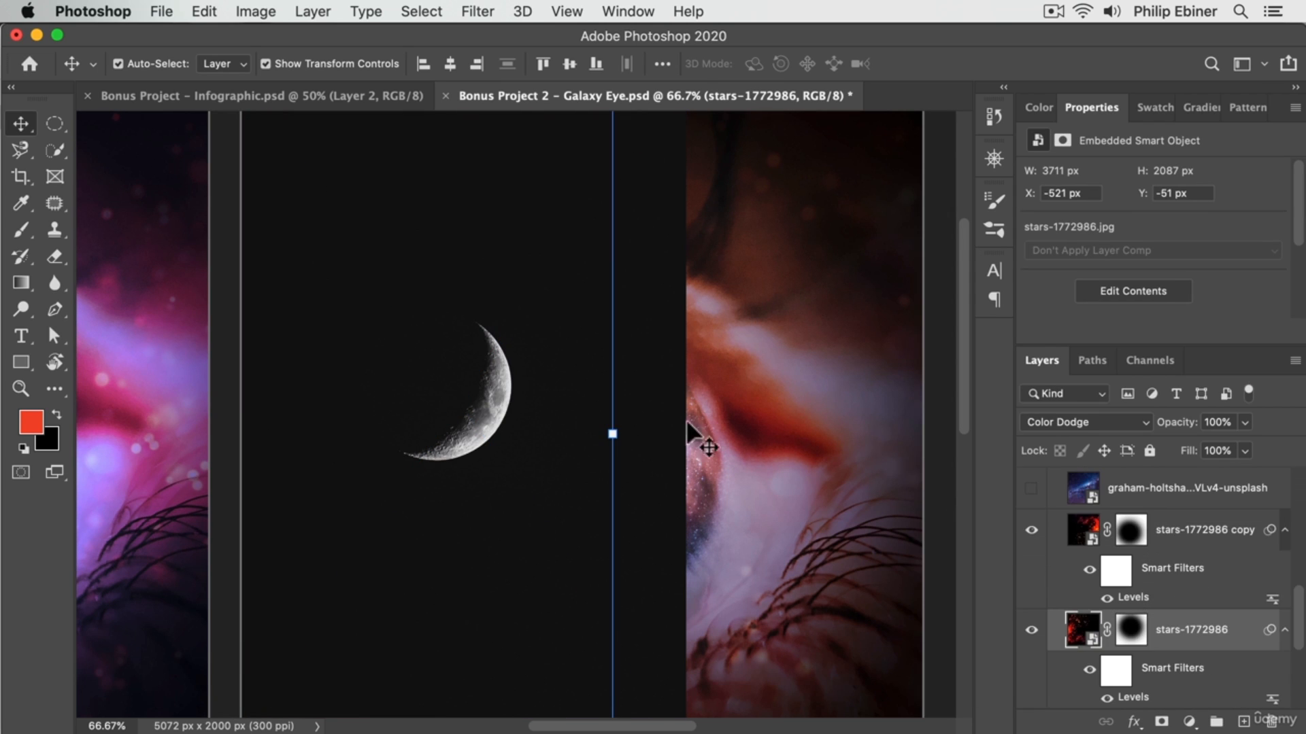
pyautogui.moveTo(557, 424); pyautogui.dragTo(602, 439)
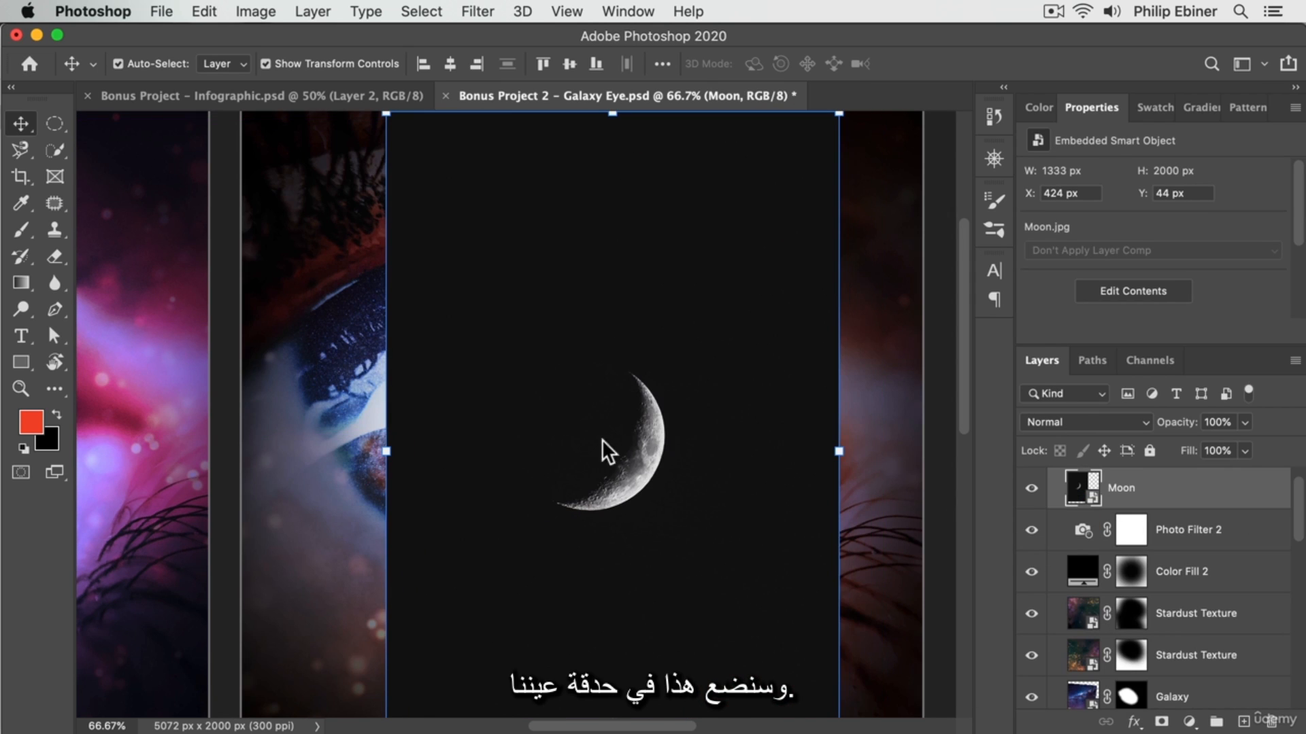
# Scale the Moon layer down to about 714 × 1070 px and position its crescent over the pupil.
pyautogui.press('super+t')
pyautogui.moveTo(837, 453); pyautogui.dragTo(733, 451)
pyautogui.moveTo(629, 470); pyautogui.dragTo(561, 441)
pyautogui.press('Return')
# Cycle through the Moon layer's blend modes to Lighten to hide its black background.
pyautogui.hotkey('shift', '+')
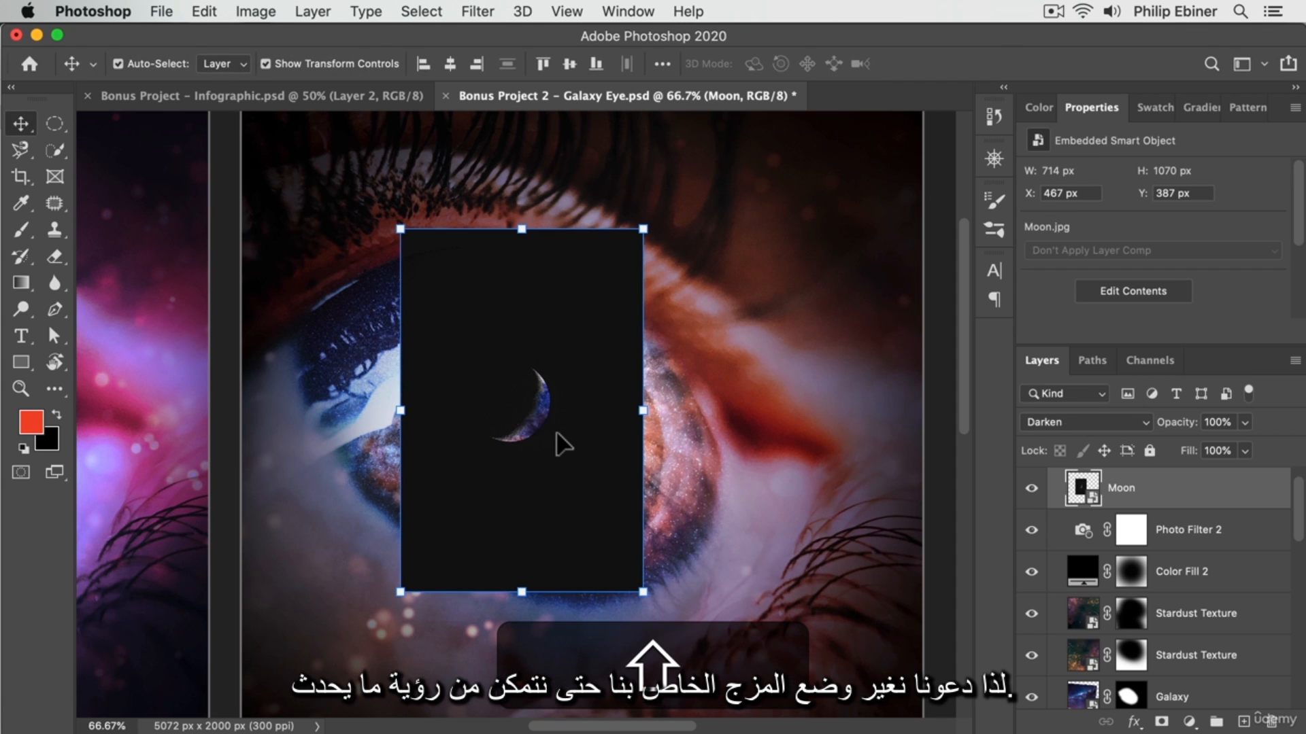
pyautogui.hotkey('shift', '+')
pyautogui.hotkey('shift', '+')
pyautogui.hotkey('shift', '+')
pyautogui.hotkey('shift', '+')
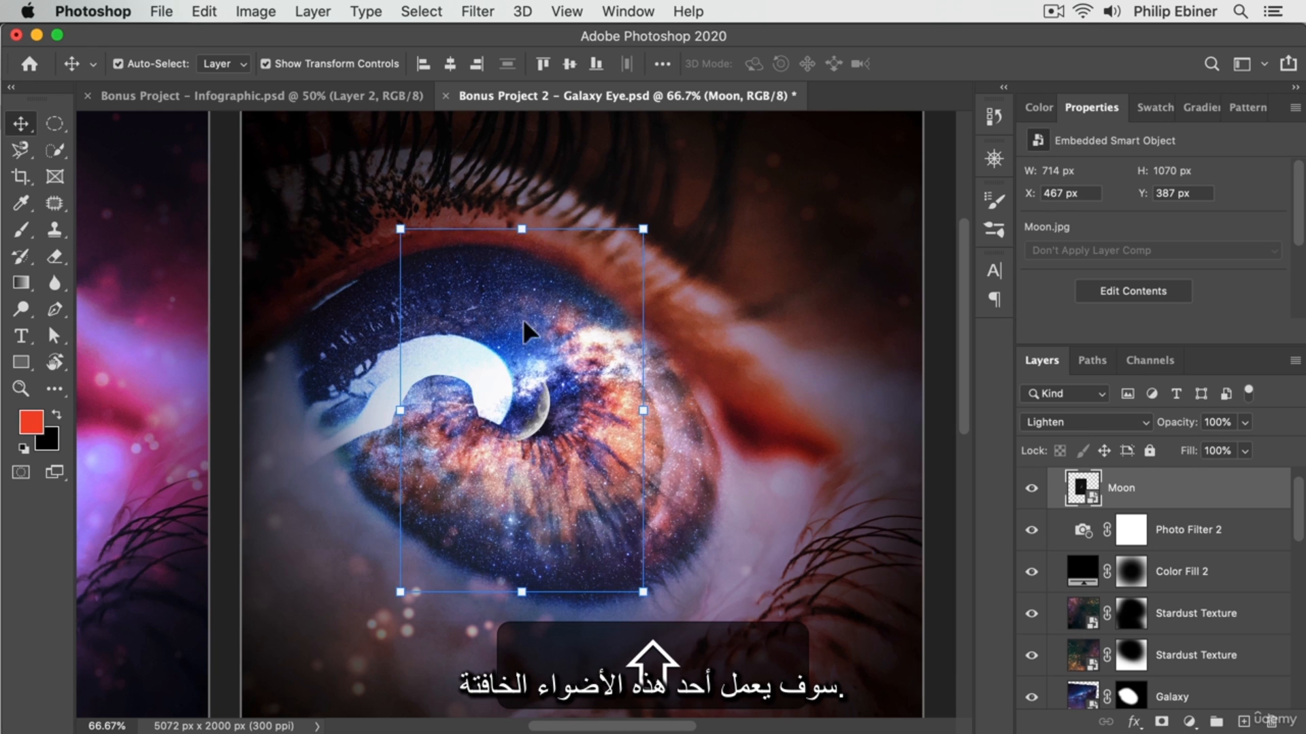
# Shrink the Moon layer to about 373 × 560 px and place the crescent inside the pupil.
pyautogui.moveTo(644, 219); pyautogui.dragTo(593, 297)
pyautogui.moveTo(540, 430); pyautogui.dragTo(583, 385)
pyautogui.moveTo(636, 249); pyautogui.dragTo(590, 320)
pyautogui.moveTo(534, 415); pyautogui.dragTo(560, 385)
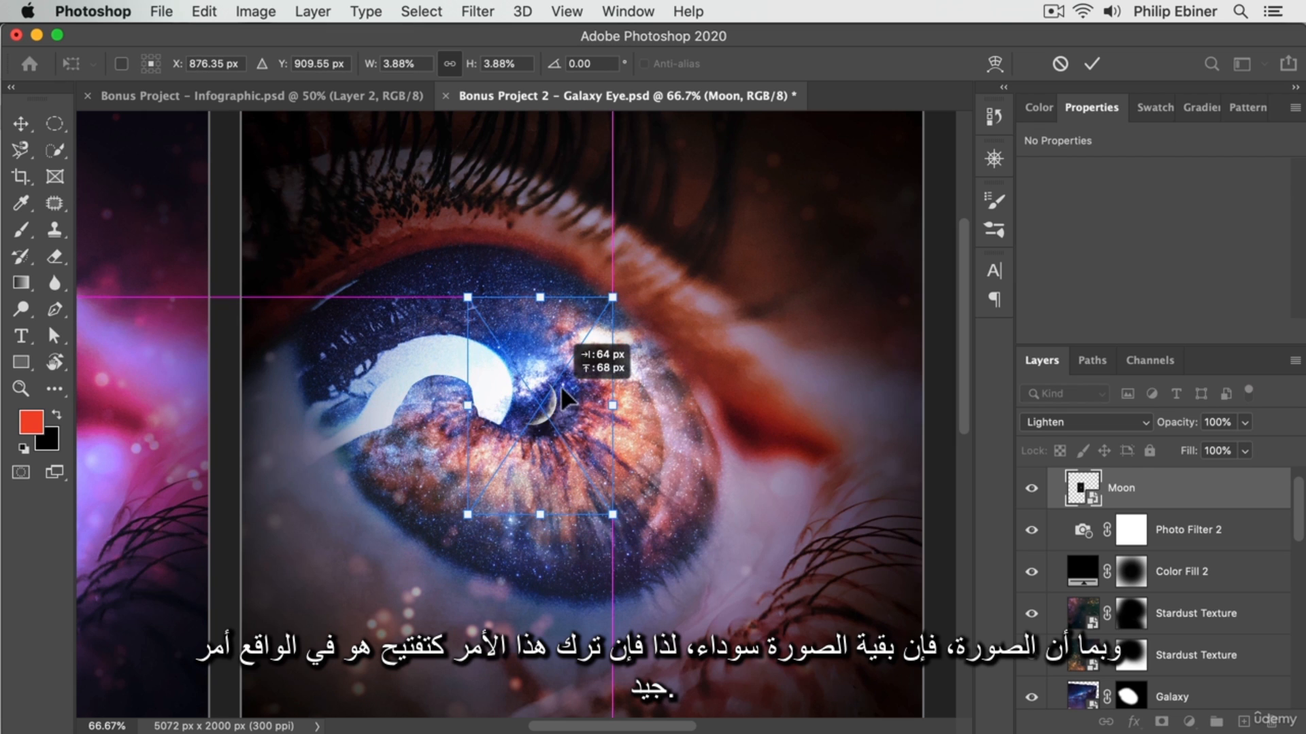
pyautogui.moveTo(613, 297); pyautogui.dragTo(593, 325)
pyautogui.moveTo(576, 376); pyautogui.dragTo(562, 403)
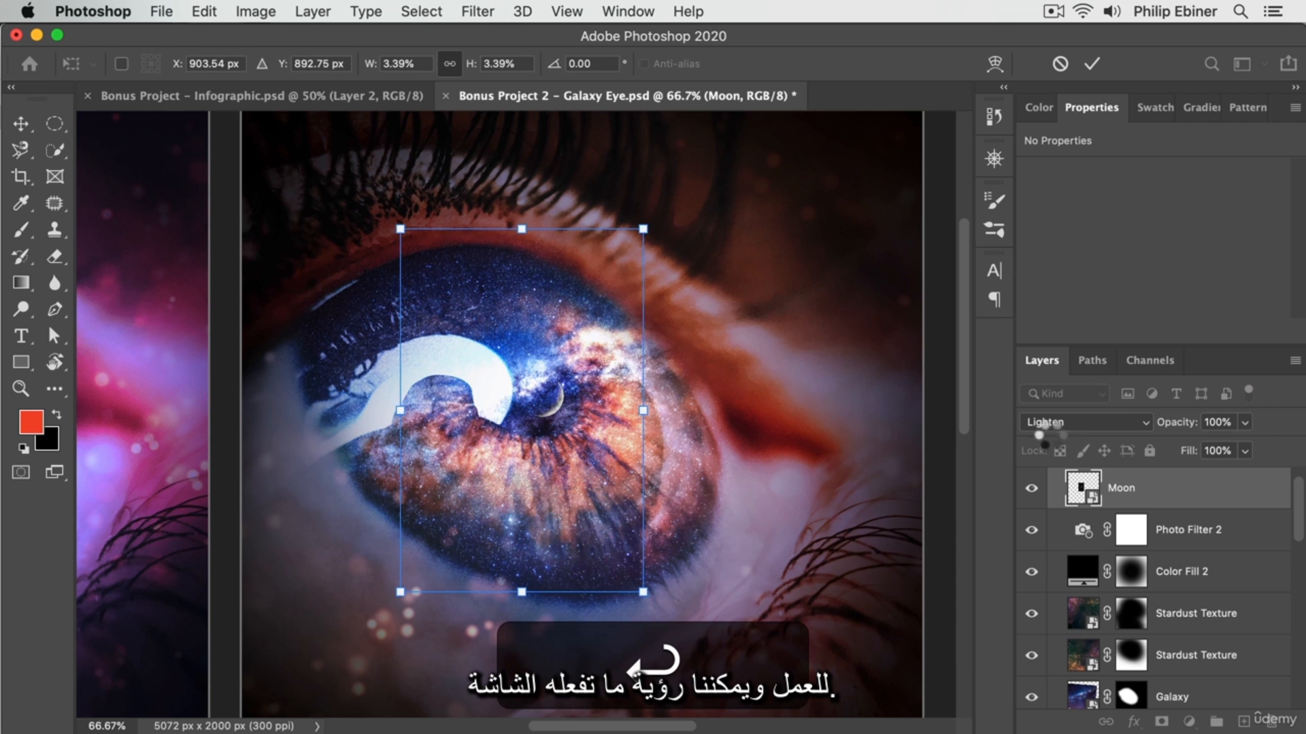
pyautogui.press('Return')
# Set the Moon layer's blend mode to Screen and scale it slightly down to about 355 × 533 px in the pupil.
pyautogui.click(1052, 422)
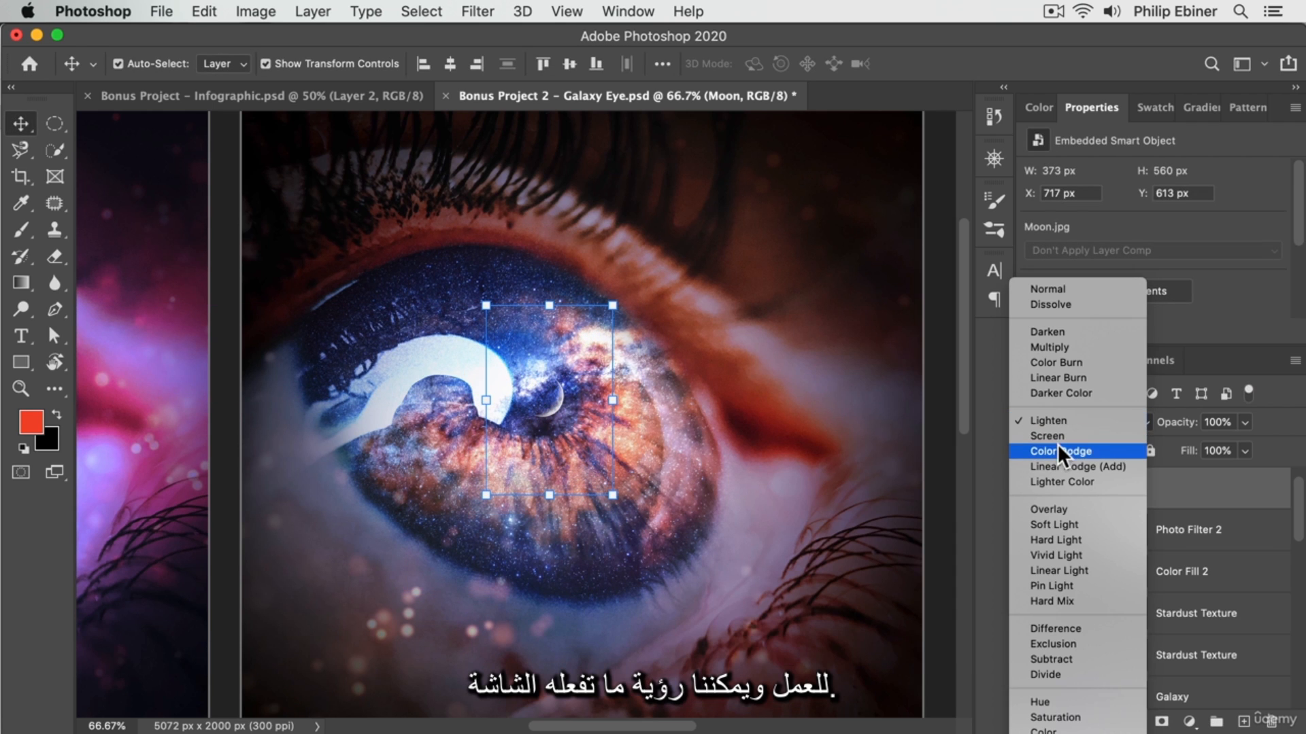
pyautogui.click(1059, 435)
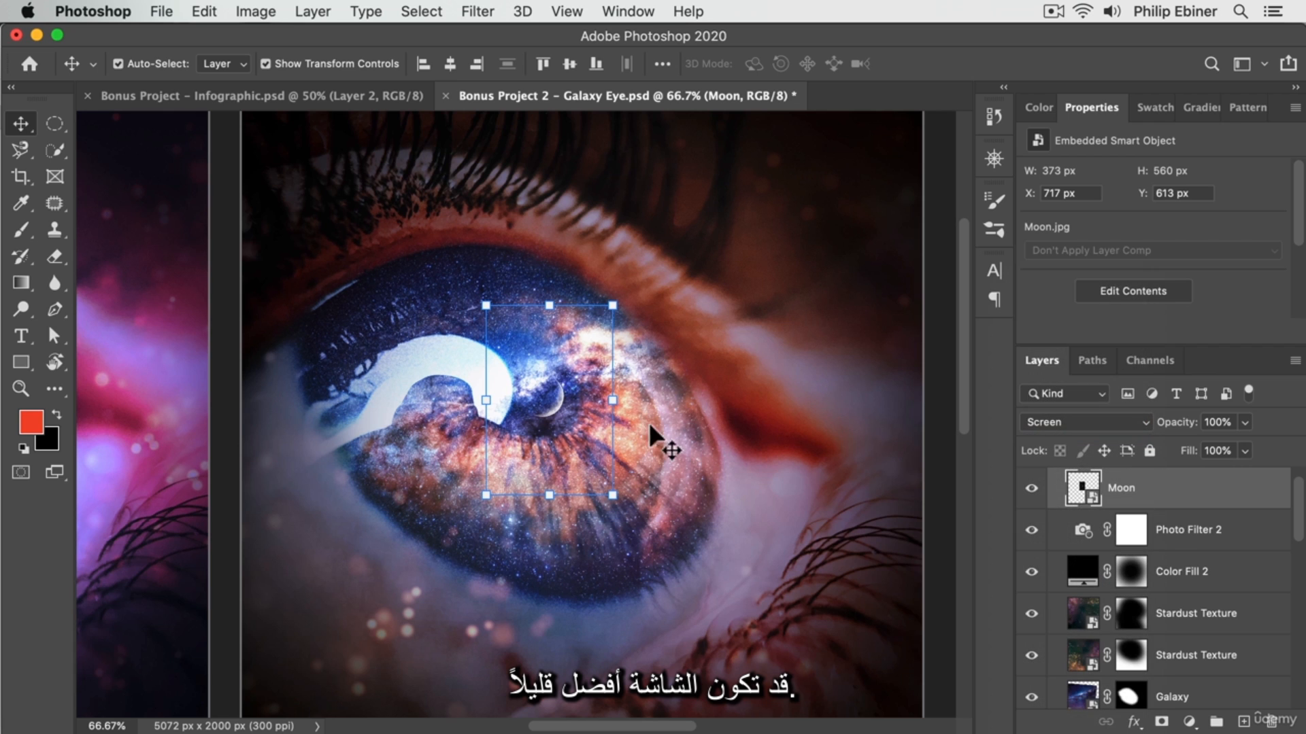
pyautogui.moveTo(609, 308); pyautogui.dragTo(612, 305)
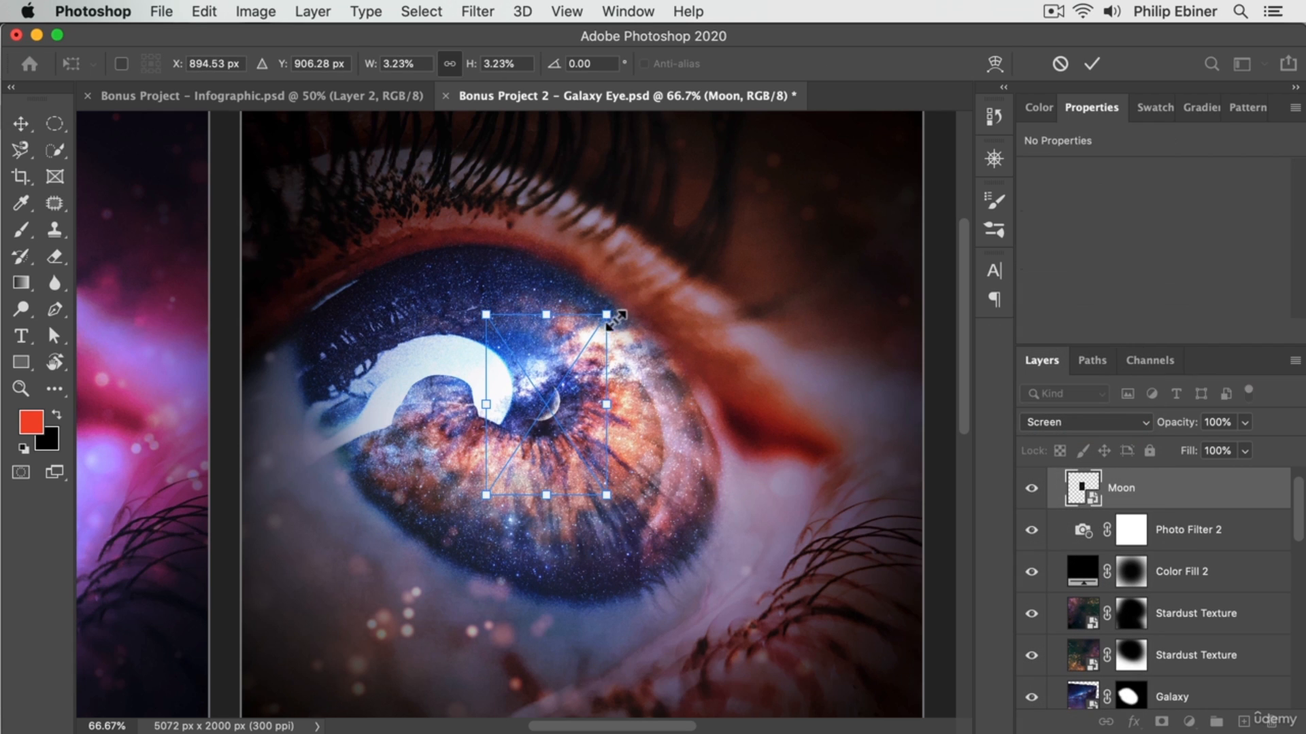
pyautogui.press('Return')
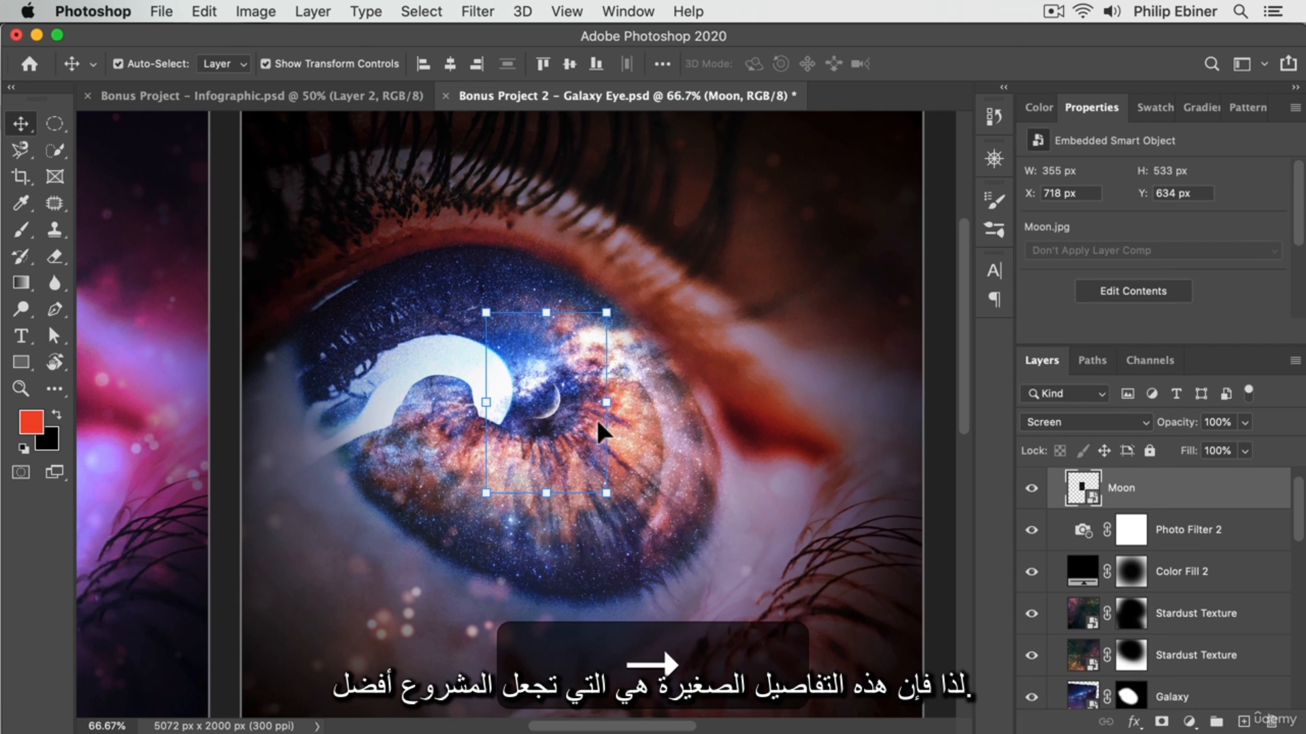
# Compare both artboards side by side and raise the Photo Filter 2 layer's opacity to 68%.
pyautogui.press('z')
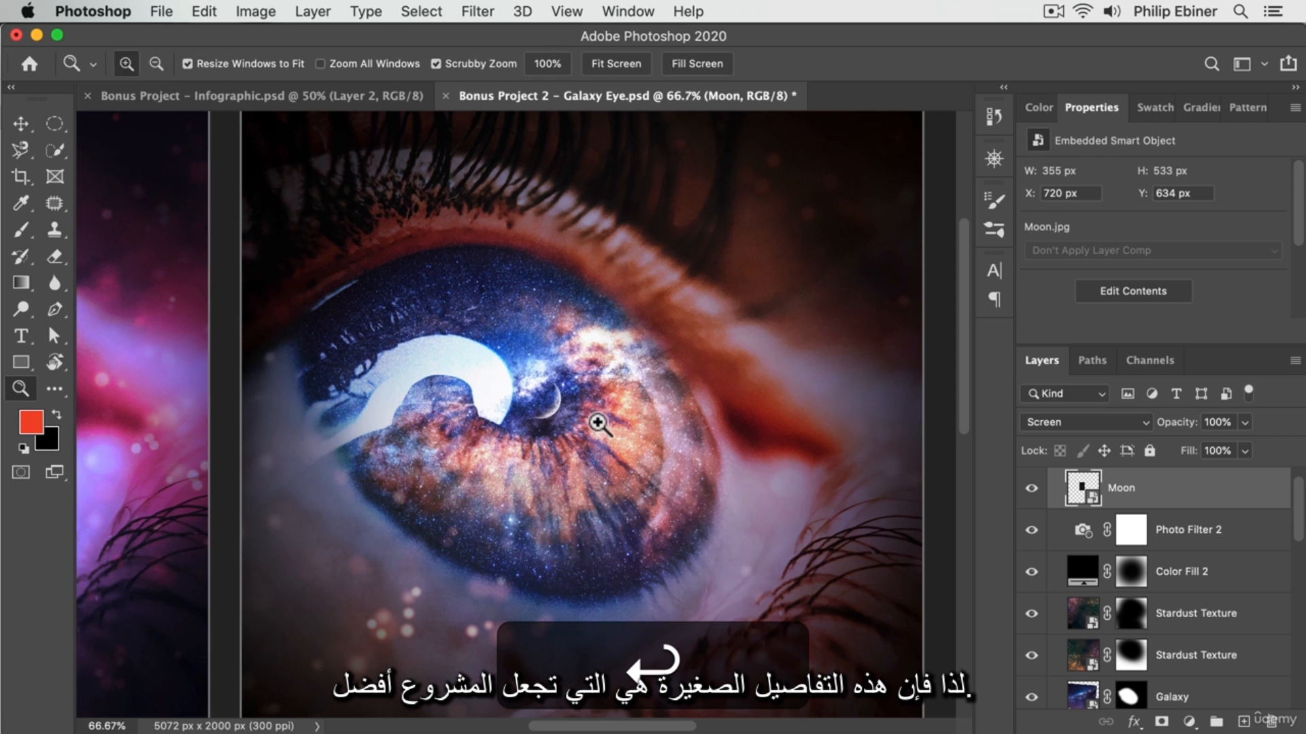
pyautogui.keyDown('alt'); pyautogui.click(643, 420); pyautogui.keyUp('alt')
pyautogui.keyDown('alt'); pyautogui.click(481, 417); pyautogui.keyUp('alt')
pyautogui.keyDown('alt'); pyautogui.click(502, 407); pyautogui.keyUp('alt')
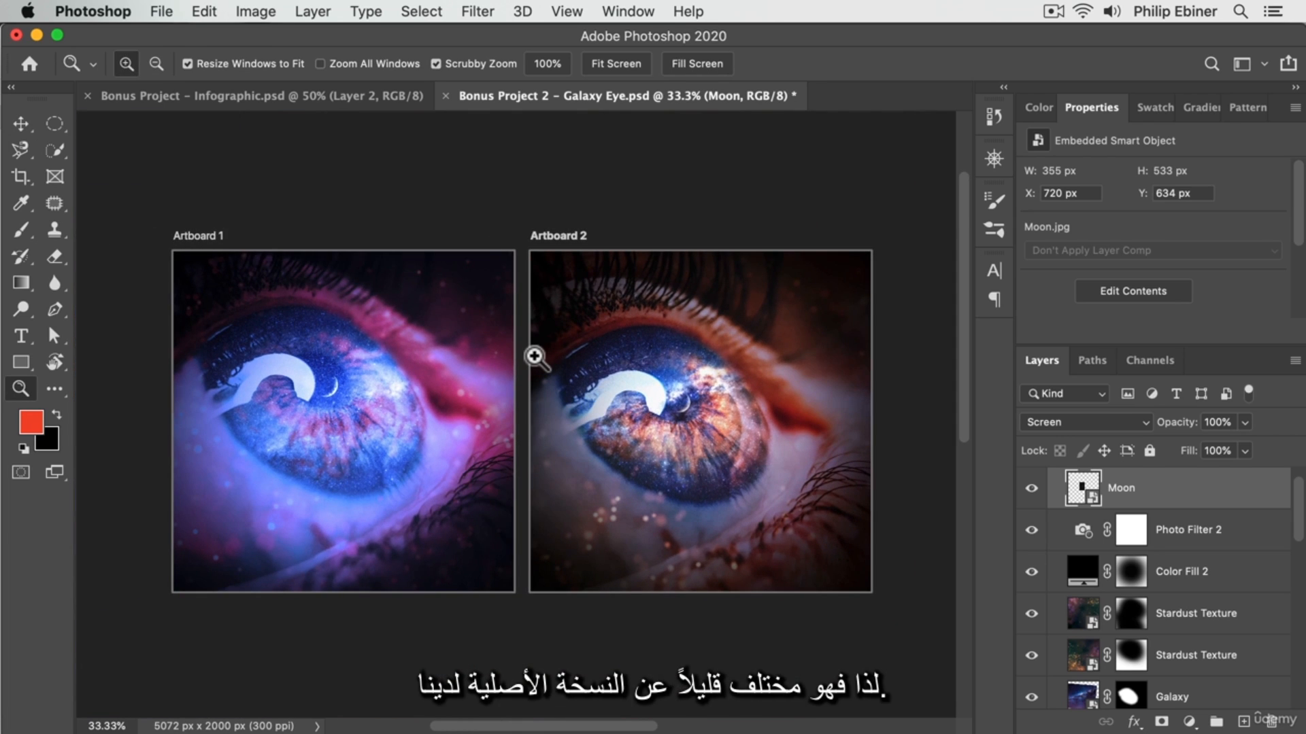
pyautogui.click(1238, 523)
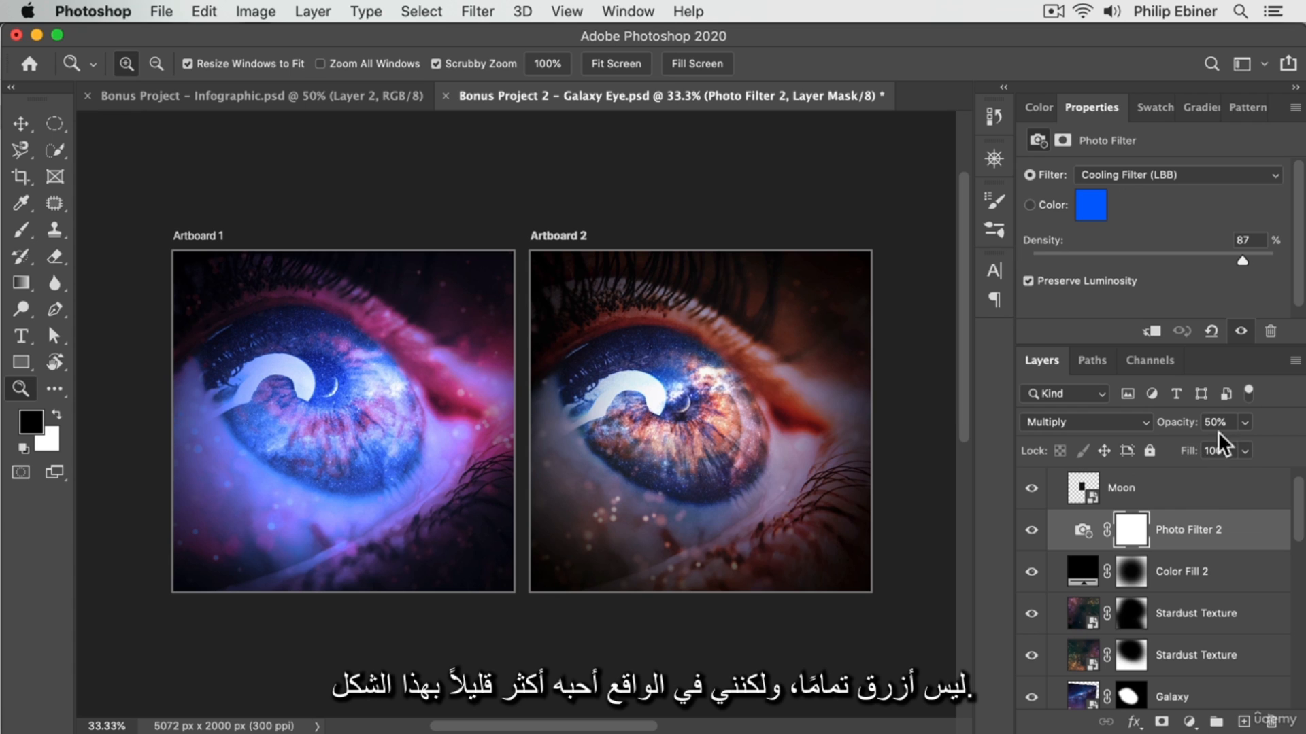
pyautogui.moveTo(1271, 443); pyautogui.dragTo(1262, 445)
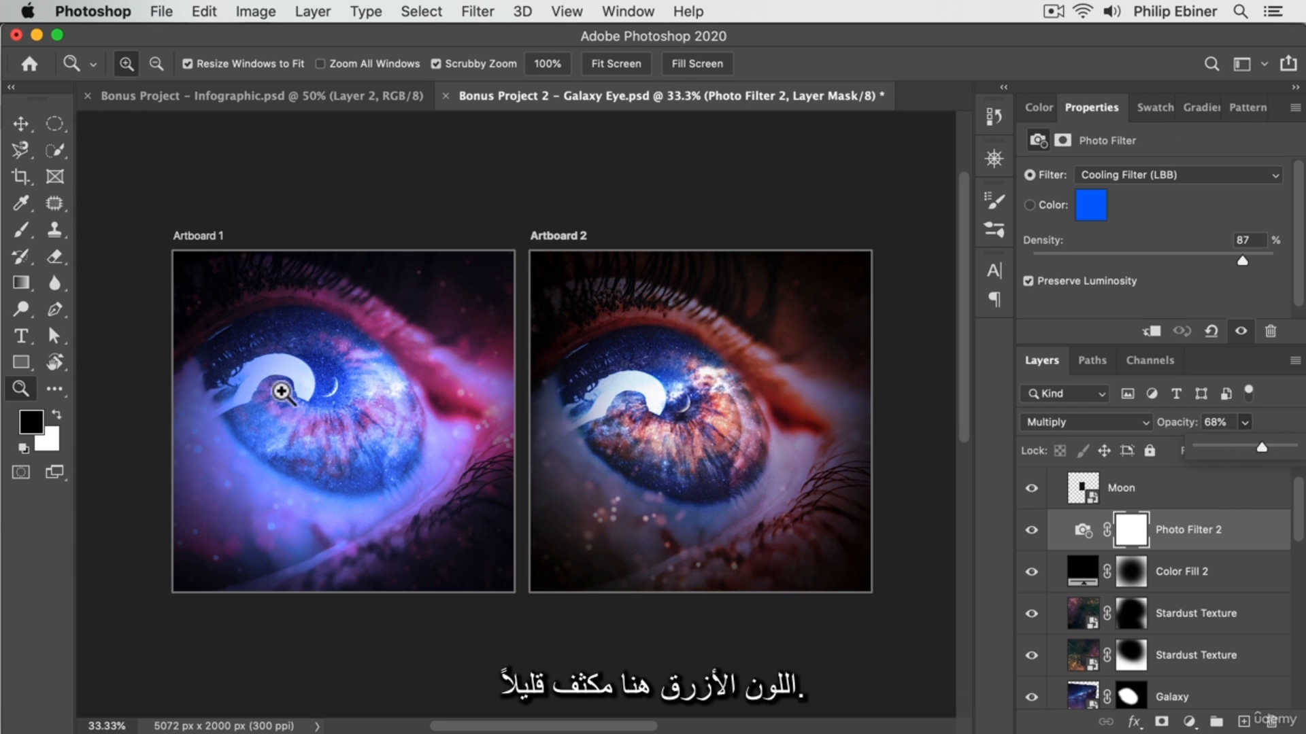